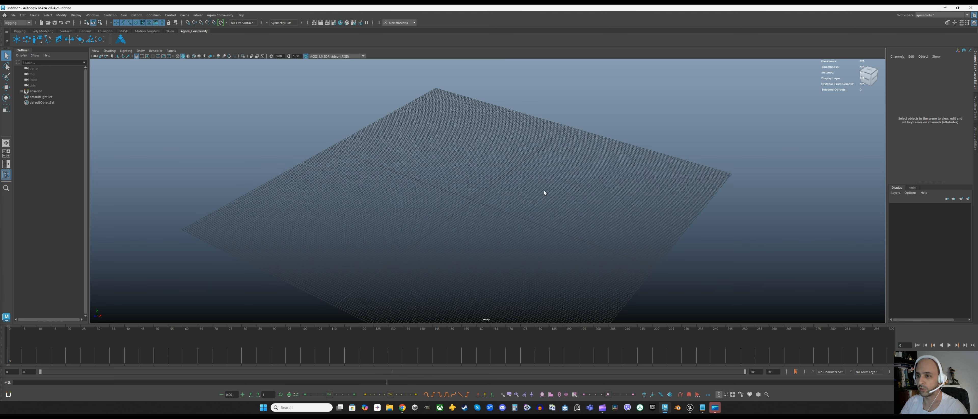
Switch to Unreal Editor and open the Level Editor Viewports settings in Editor Preferences
left_click_drag(545, 191, 526, 181, "alt")
left_click(947, 9)
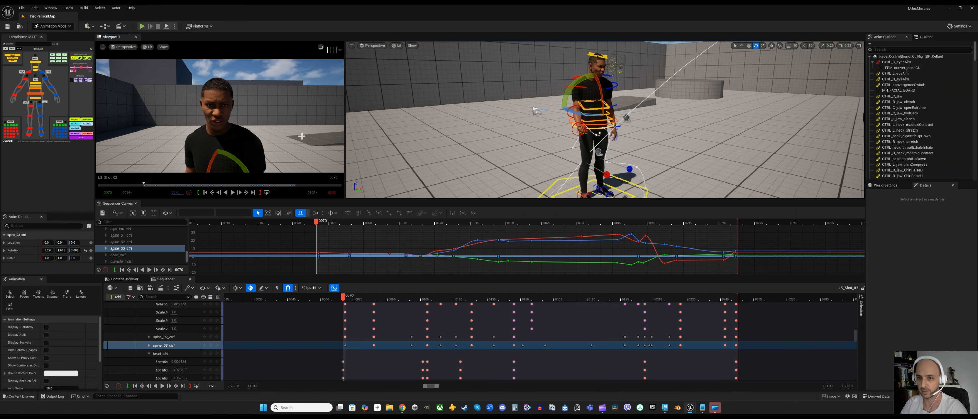
left_click(34, 9)
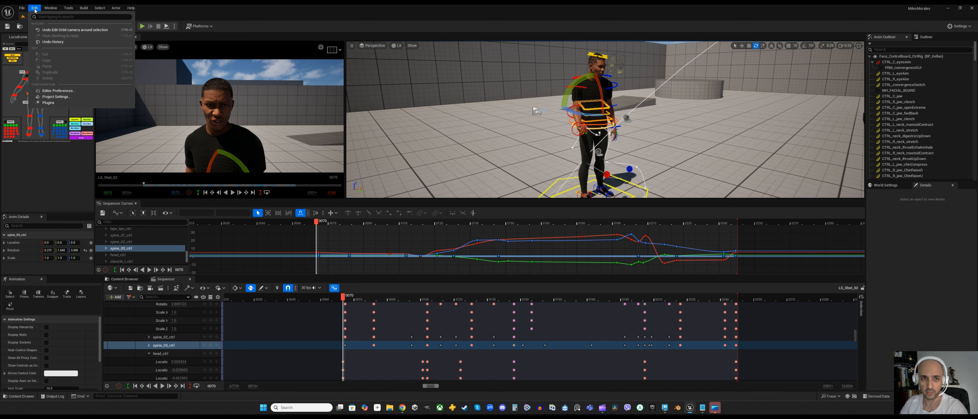
left_click(51, 91)
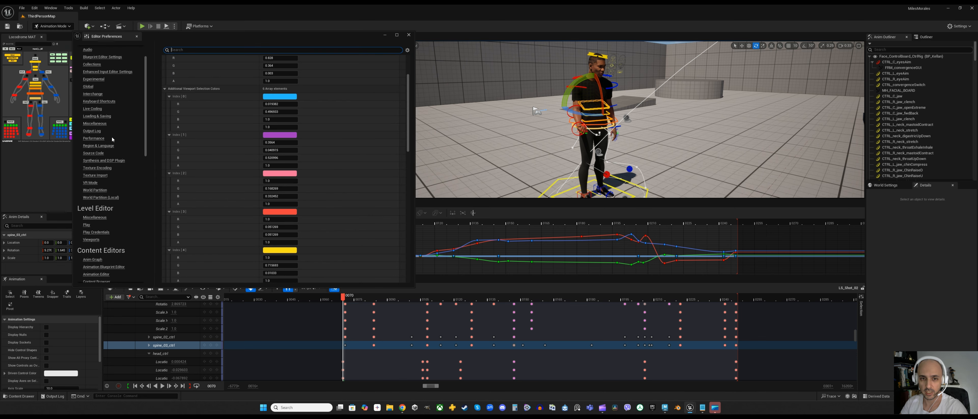
left_click(90, 240)
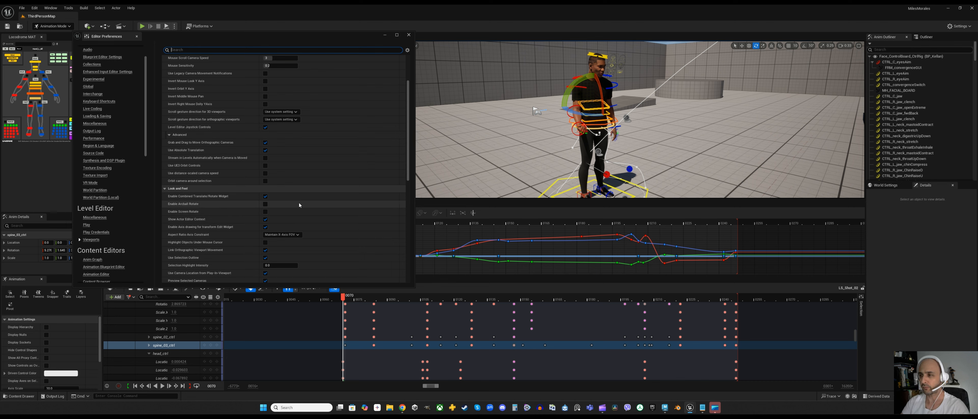
Try rotating the character's spine_03_ctrl with the default rotation gizmo and undo it
left_click_drag(625, 91, 576, 103, "alt")
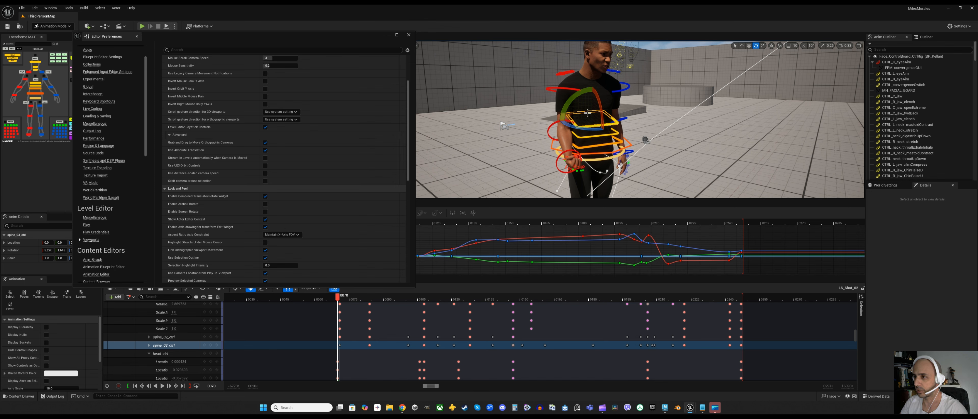
left_click_drag(581, 130, 624, 111)
key("ctrl+z")
key("ctrl+z")
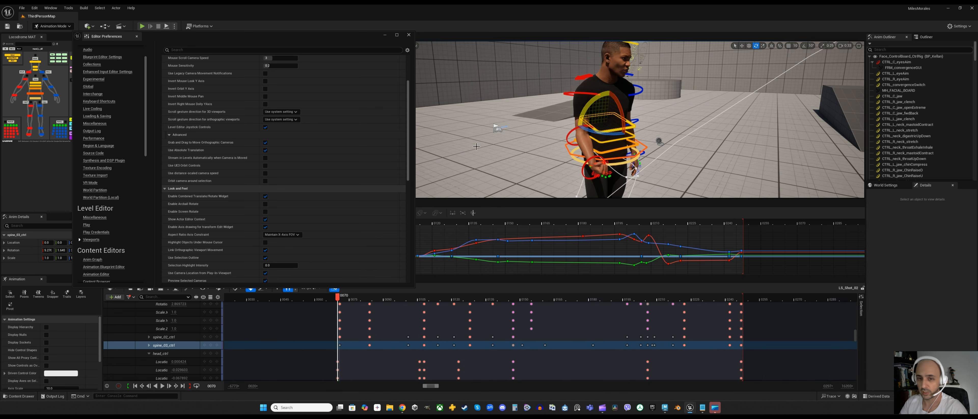
Enable Arcball Rotate and test it by freely rotating the spine_03_ctrl control
left_click(266, 205)
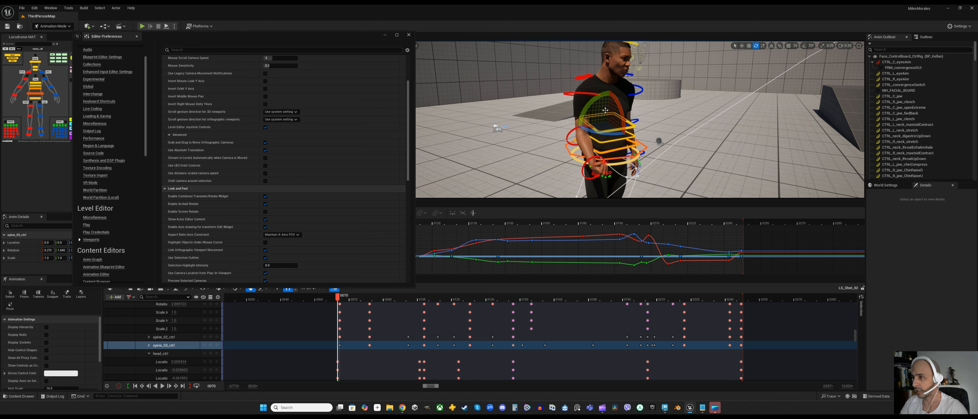
left_click_drag(605, 114, 608, 113)
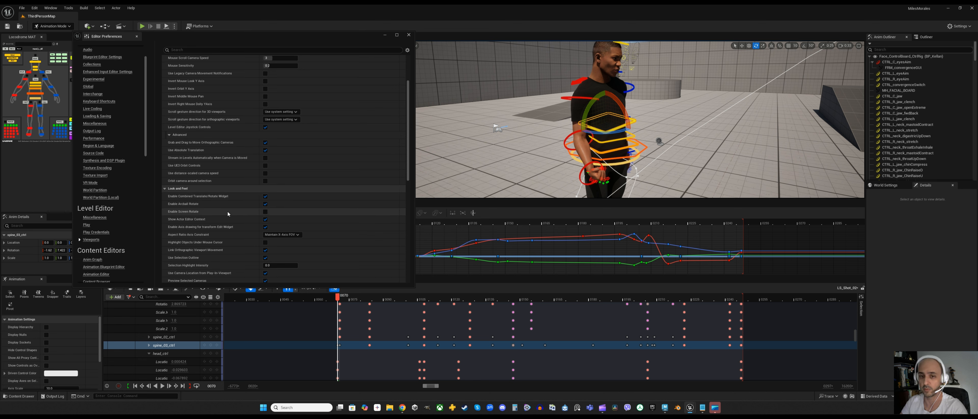
Enable Screen Rotate and test it by rotating the character's right clavicle control around the screen axis
left_click(265, 211)
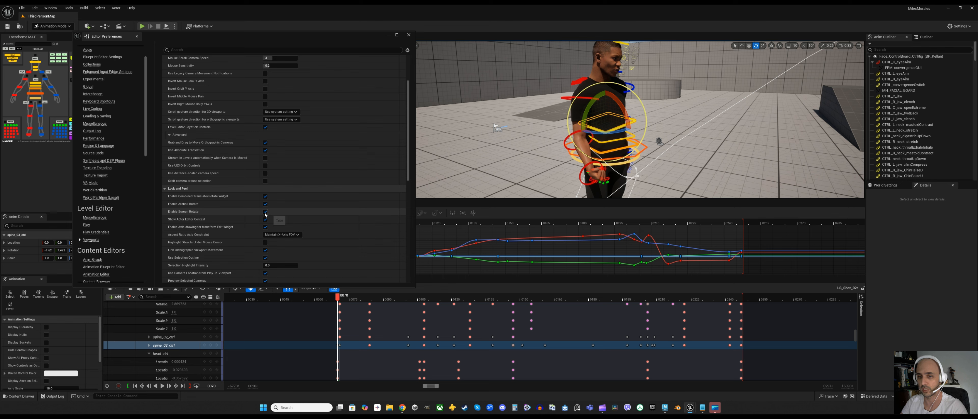
mouse_move(605, 118)
left_mouse_down("alt")
mouse_move(617, 120)
mouse_move(605, 118)
left_mouse_up("alt")
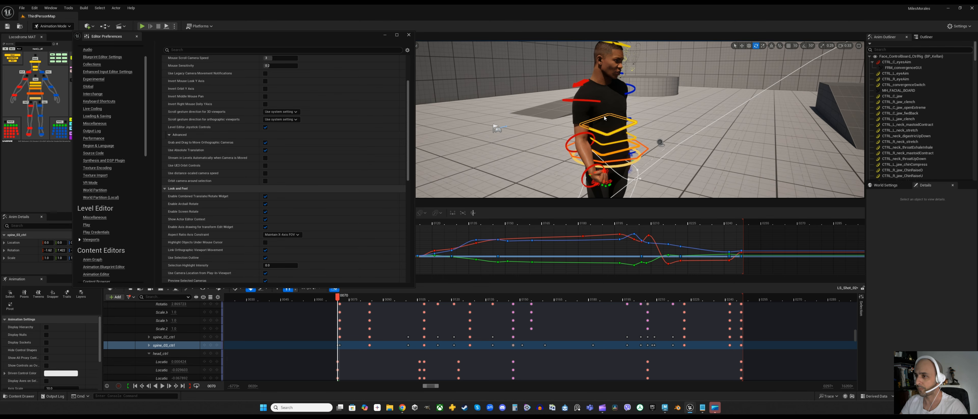
left_click(604, 116)
scroll(604, 113, "up", 5)
scroll(604, 114, "down", 5)
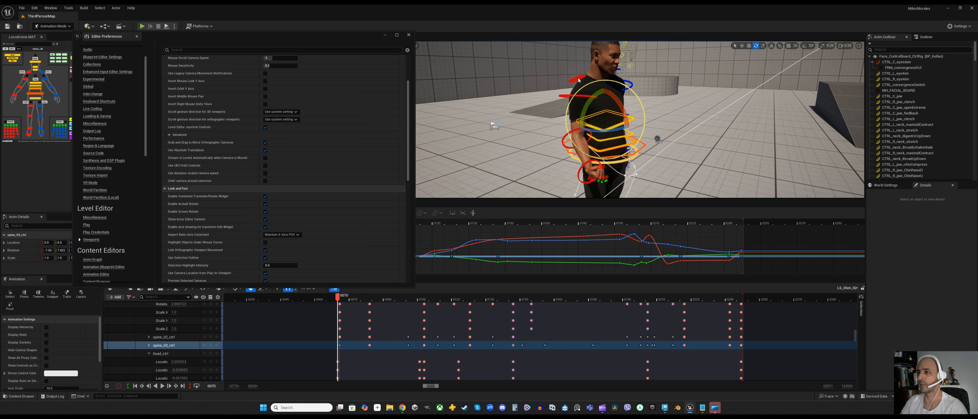
left_click(578, 81)
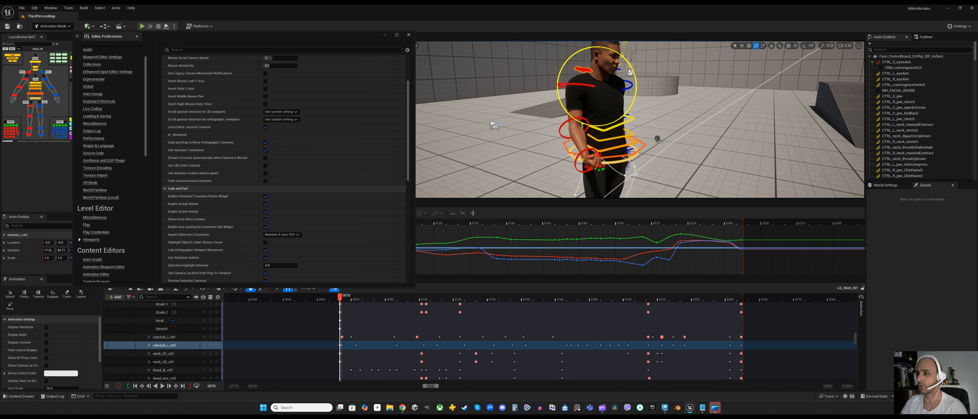
mouse_move(629, 71)
left_mouse_down()
mouse_move(613, 50)
mouse_move(616, 60)
left_mouse_up()
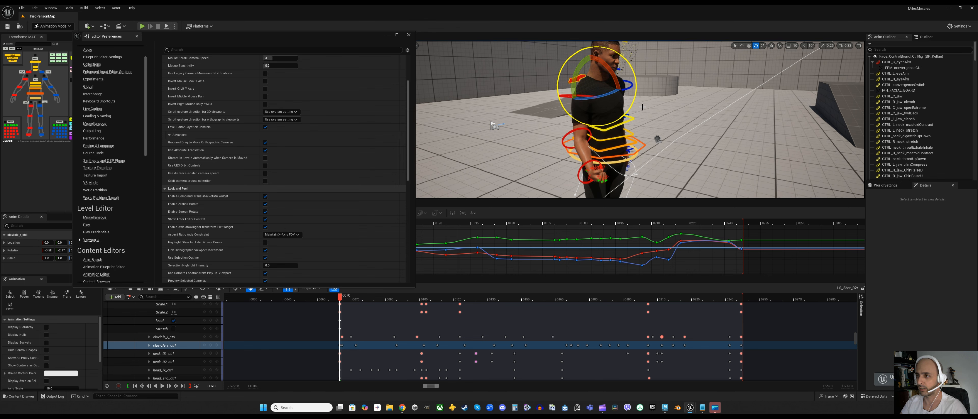
left_click_drag(642, 108, 640, 99, "alt")
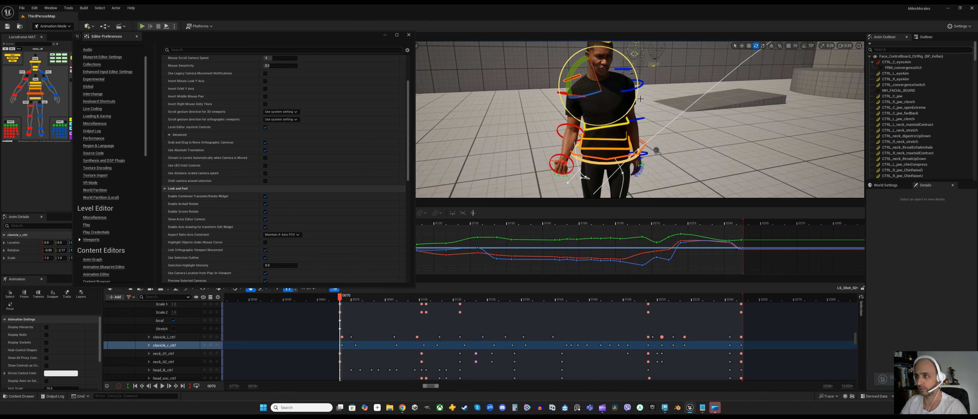
mouse_move(650, 136)
middle_mouse_down("alt")
mouse_move(650, 109)
mouse_move(650, 125)
middle_mouse_up("alt")
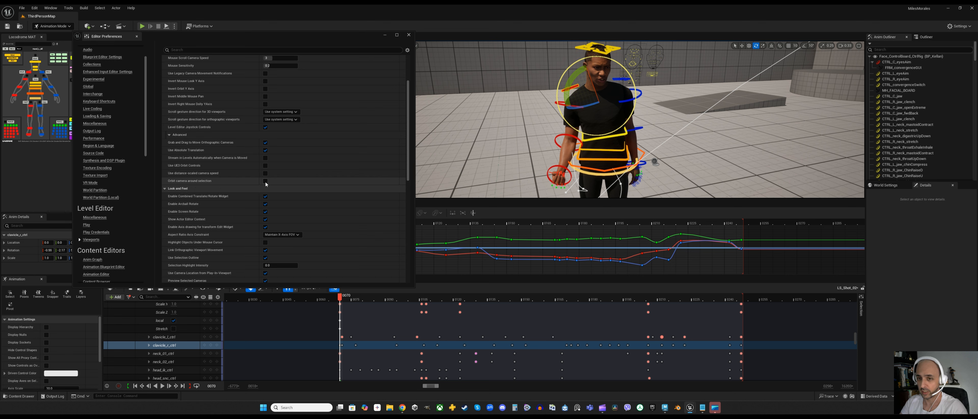
Enable Orbit Camera Around Selection and orbit the view around the framed spine_03_ctrl control
left_click(620, 136)
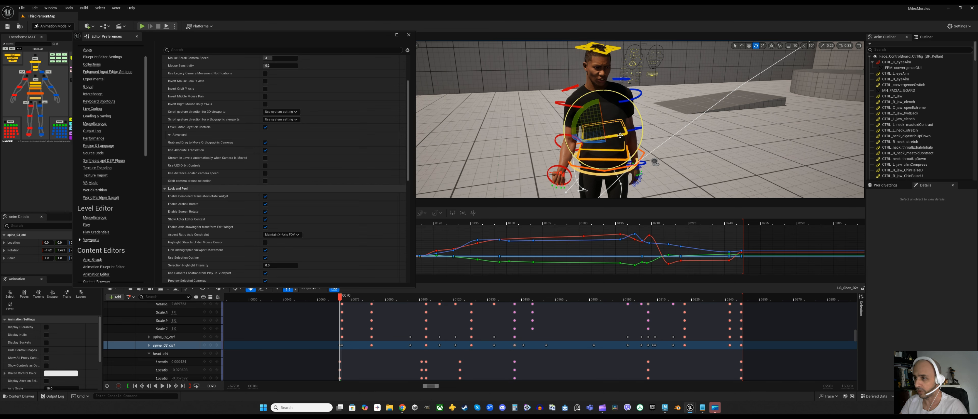
key("f")
scroll(620, 136, "down", 5)
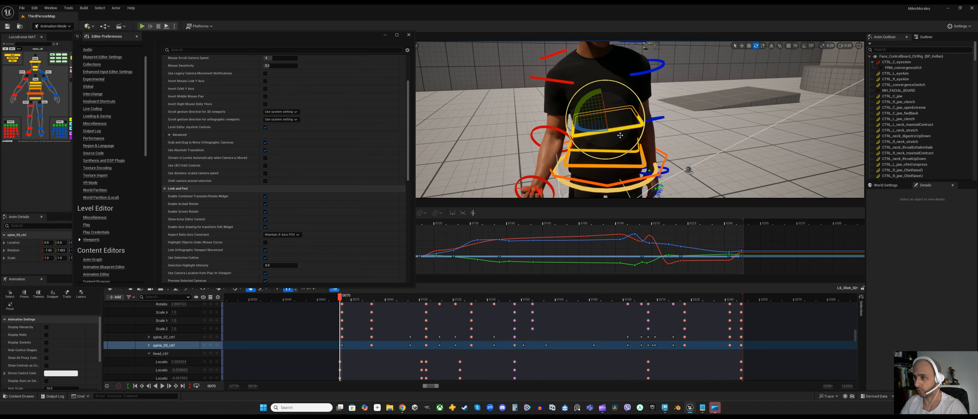
mouse_move(620, 136)
left_mouse_down("alt")
mouse_move(562, 137)
mouse_move(681, 136)
mouse_move(610, 137)
left_mouse_up("alt")
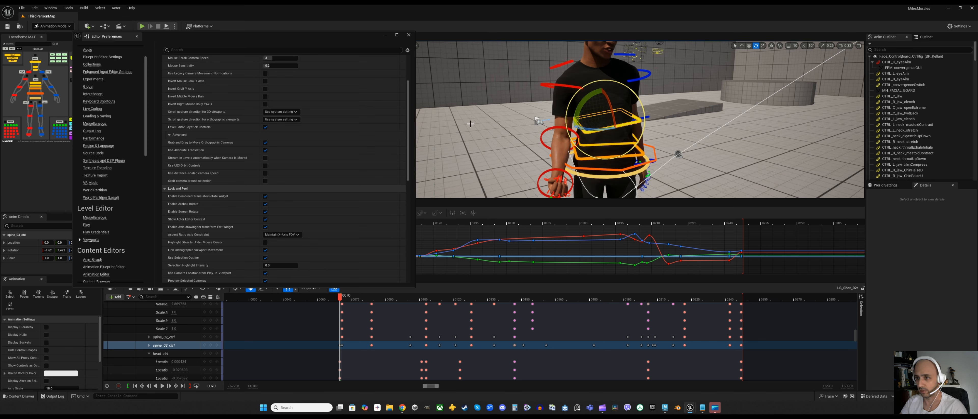
left_click_drag(468, 122, 444, 115, "alt")
left_click_drag(337, 116, 395, 136, "alt")
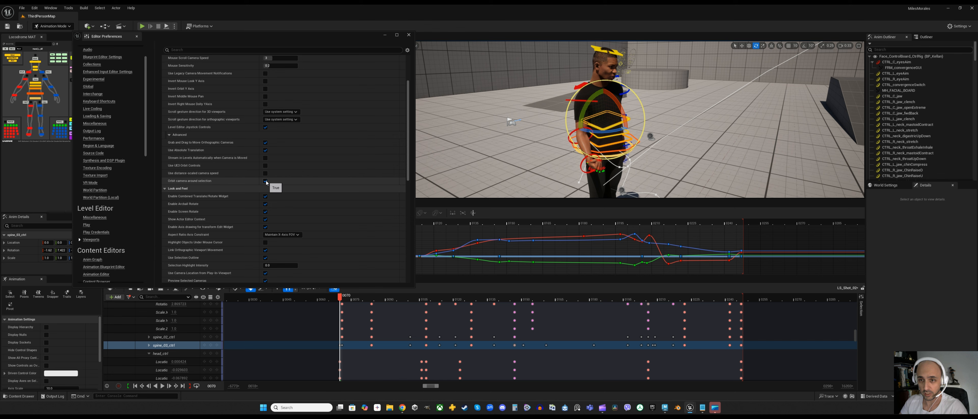
left_click_drag(561, 115, 513, 84, "alt")
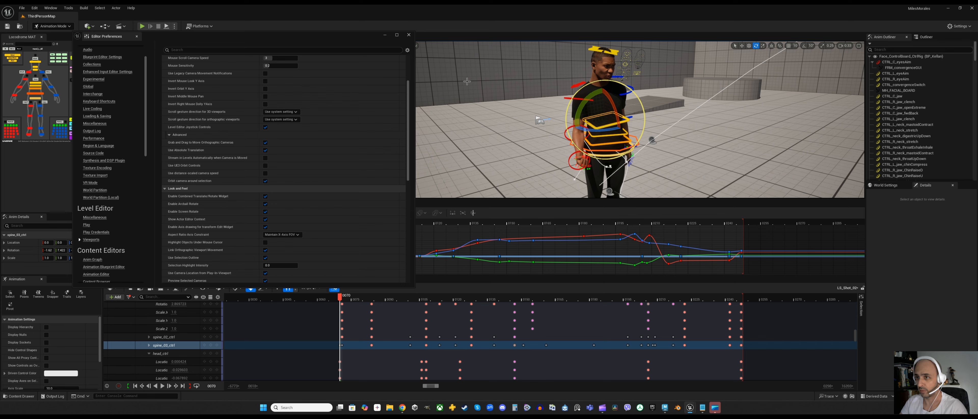
left_click_drag(467, 81, 557, 81, "alt")
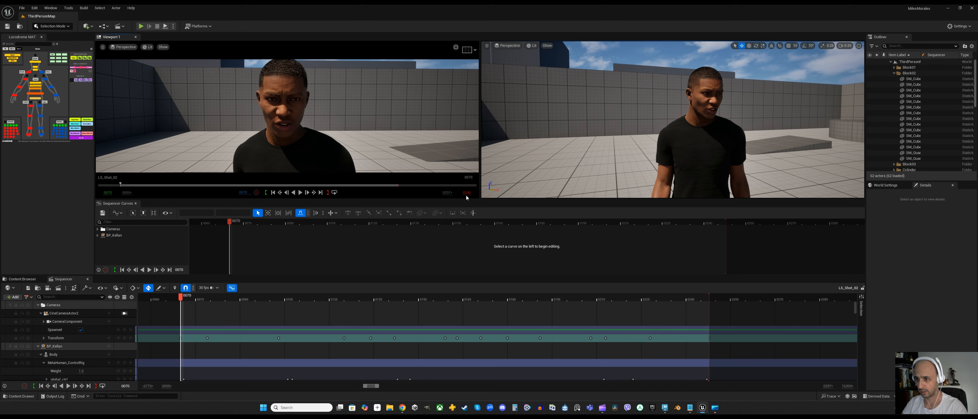
Make the viewports taller and widen the perspective viewport, with the character reframed in it
left_click_drag(464, 200, 464, 224)
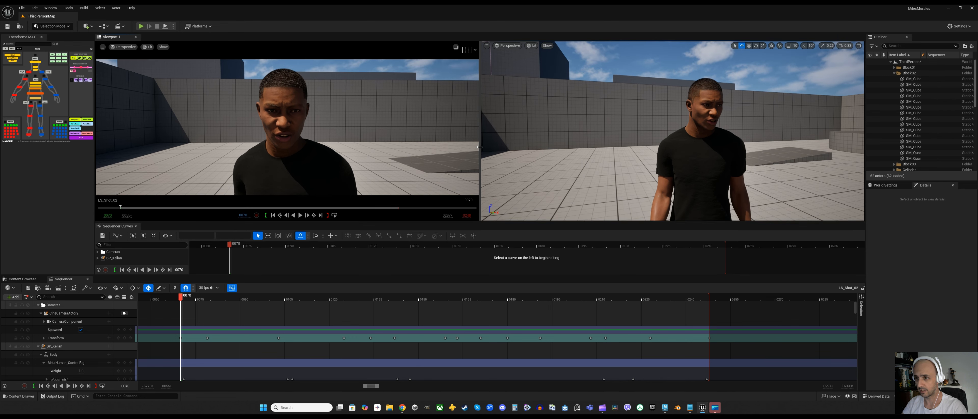
left_click_drag(480, 150, 302, 152)
scroll(481, 129, "down", 6)
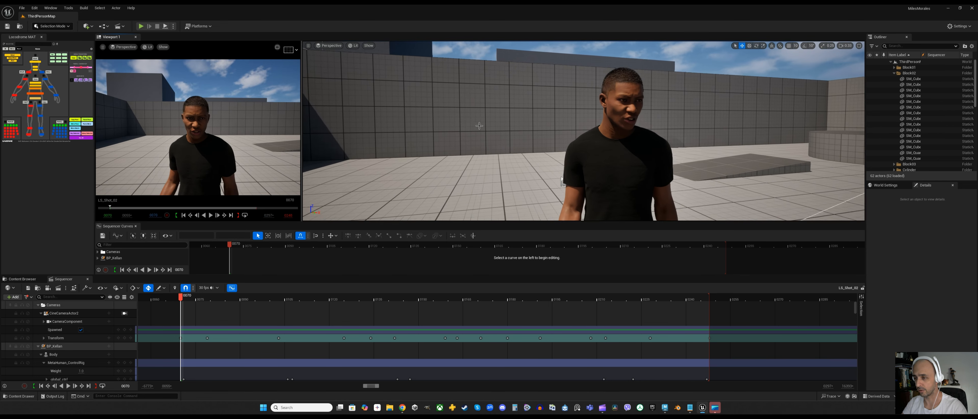
left_click_drag(535, 134, 540, 137, "alt")
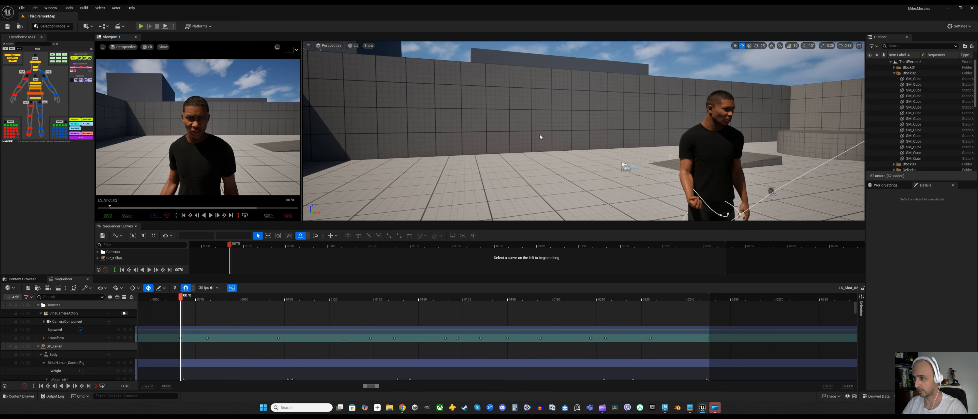
mouse_move(664, 123)
left_mouse_down()
mouse_move(651, 123)
mouse_move(674, 117)
mouse_move(646, 99)
mouse_move(640, 168)
mouse_move(697, 162)
mouse_move(684, 119)
mouse_move(634, 140)
mouse_move(605, 169)
mouse_move(648, 118)
mouse_move(651, 67)
mouse_move(691, 62)
mouse_move(677, 124)
mouse_move(693, 143)
mouse_move(688, 108)
mouse_move(657, 122)
left_mouse_up()
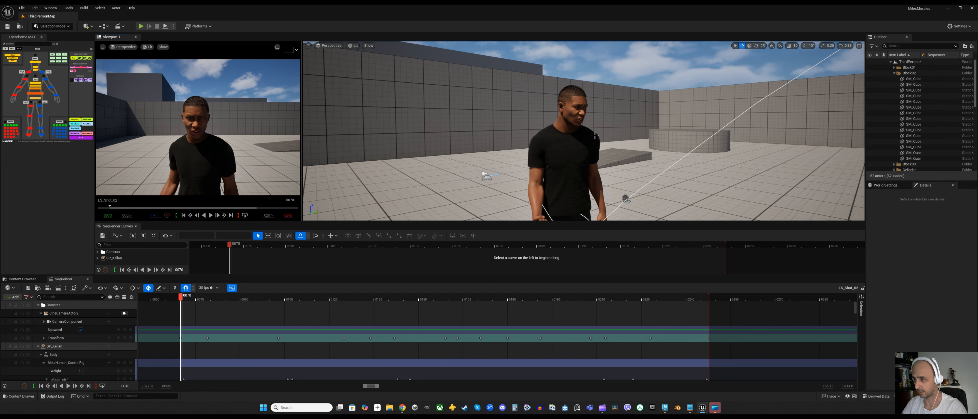
mouse_move(542, 138)
left_mouse_down("alt")
mouse_move(557, 128)
mouse_move(577, 152)
mouse_move(532, 143)
left_mouse_up("alt")
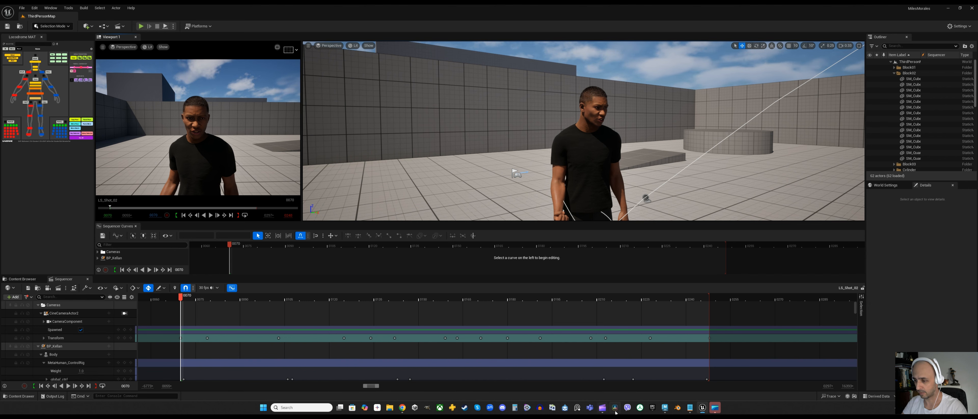
Switch to Maya and draw several marquee selections across the empty perspective viewport
left_click(665, 408)
left_click_drag(462, 148, 584, 245)
left_click_drag(558, 136, 342, 280)
left_click_drag(328, 128, 549, 237)
left_click_drag(599, 137, 364, 252)
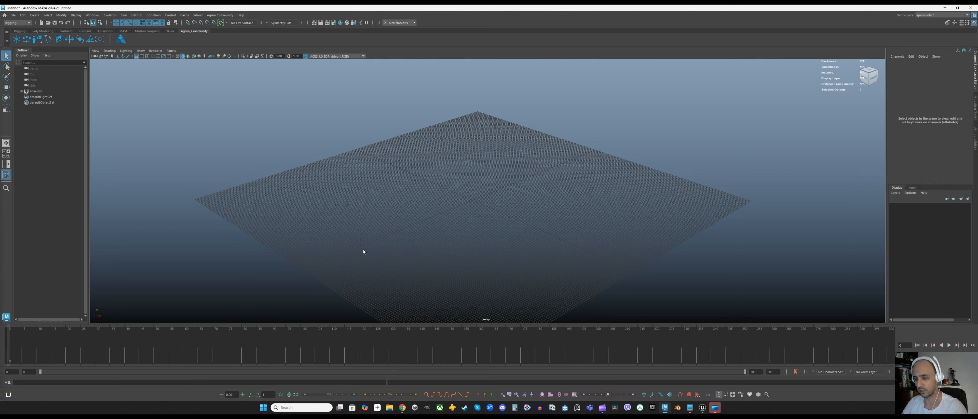
Return to Unreal Editor, search Editor Preferences for "marquee" and enable Left Mouse Drag Does Marquee for the Level Sequence Editor
left_click(945, 8)
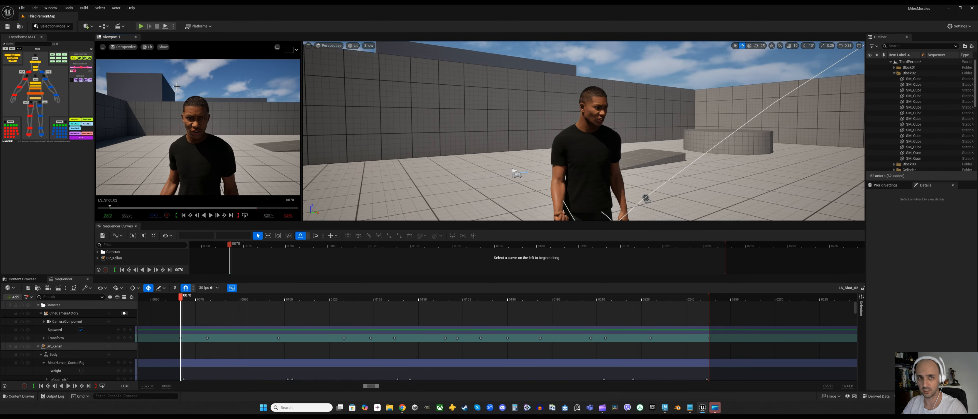
left_click(35, 8)
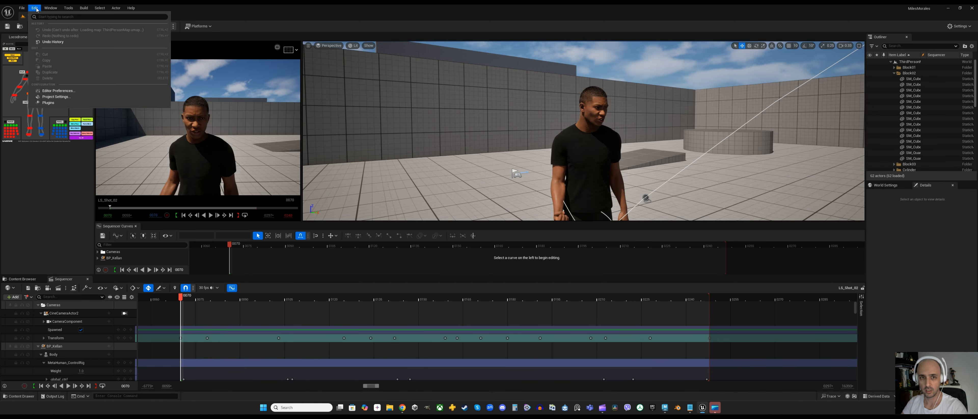
left_click(64, 92)
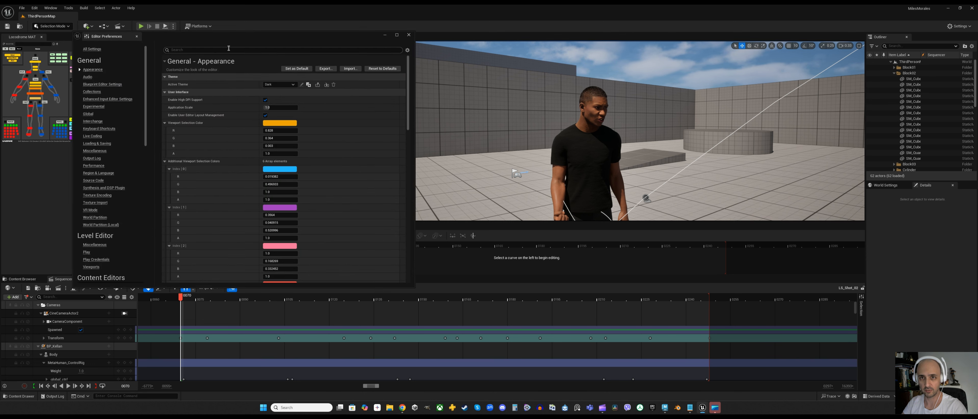
type("m")
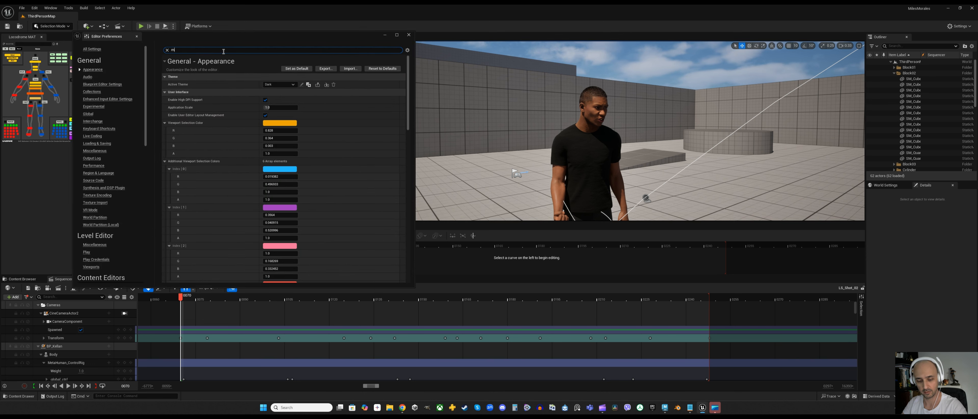
type("arquee")
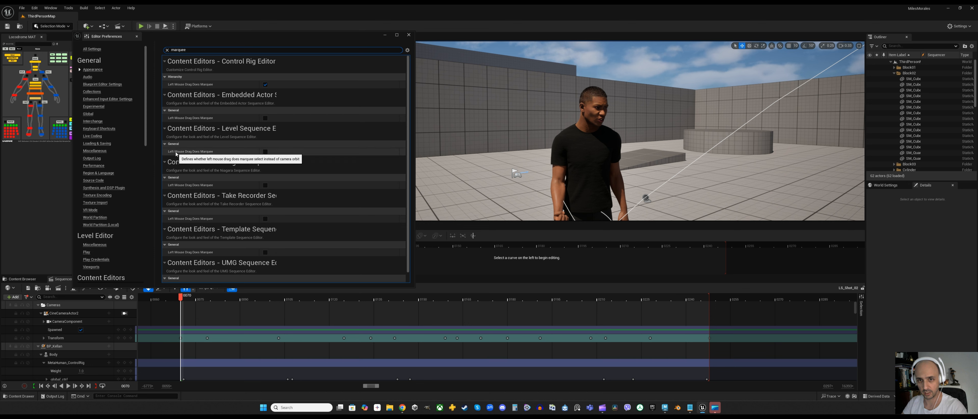
left_click(266, 152)
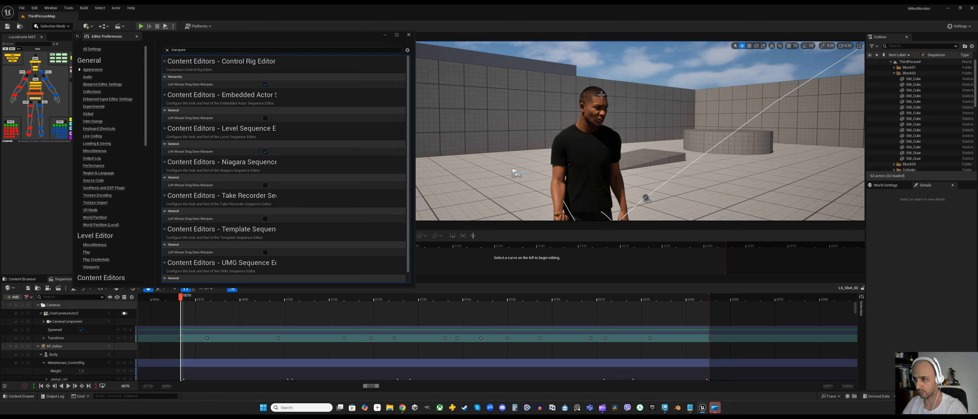
Test marquee selection in the perspective viewport over the character and over the camera area beside him
left_click_drag(546, 92, 634, 171)
left_click_drag(615, 78, 552, 183)
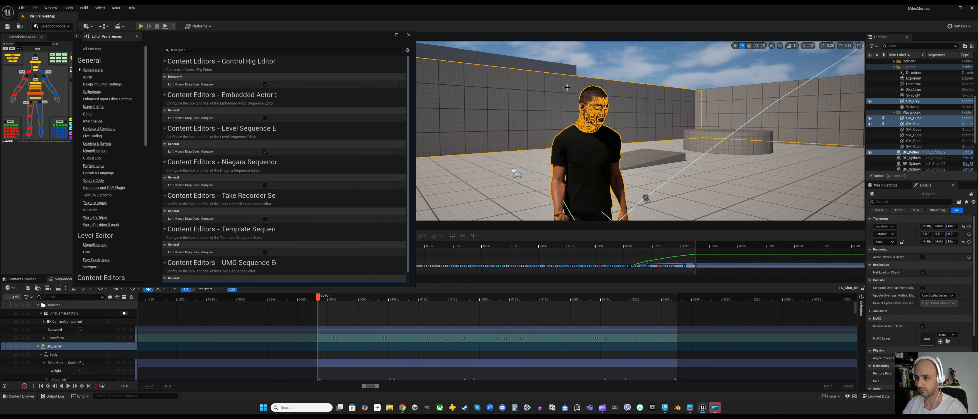
left_click_drag(528, 121, 487, 189)
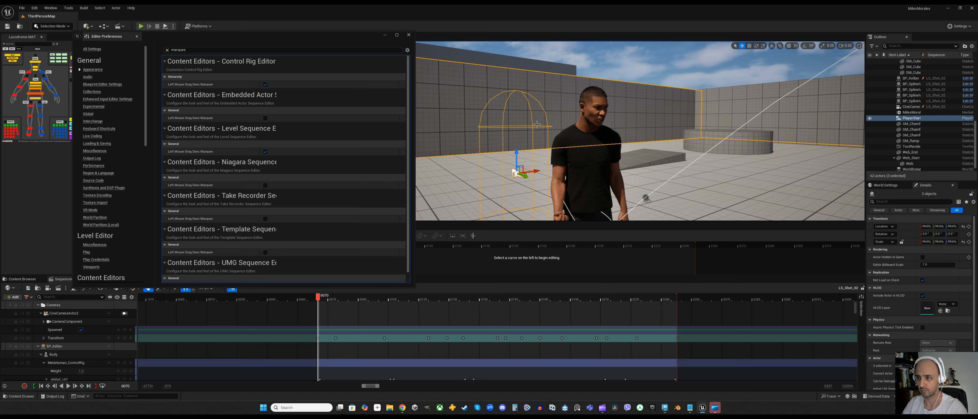
Close Editor Preferences and switch the editor from Selection mode to Animation mode to work with the character's rig controls
scroll(537, 124, "down", 4)
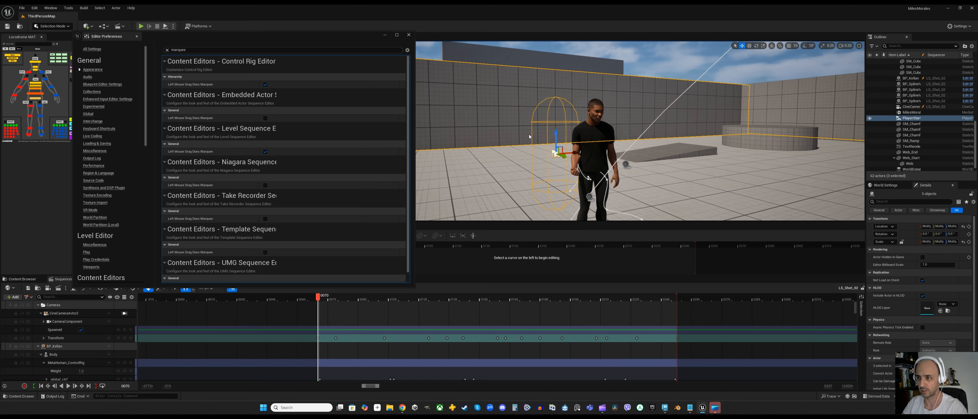
left_click(409, 35)
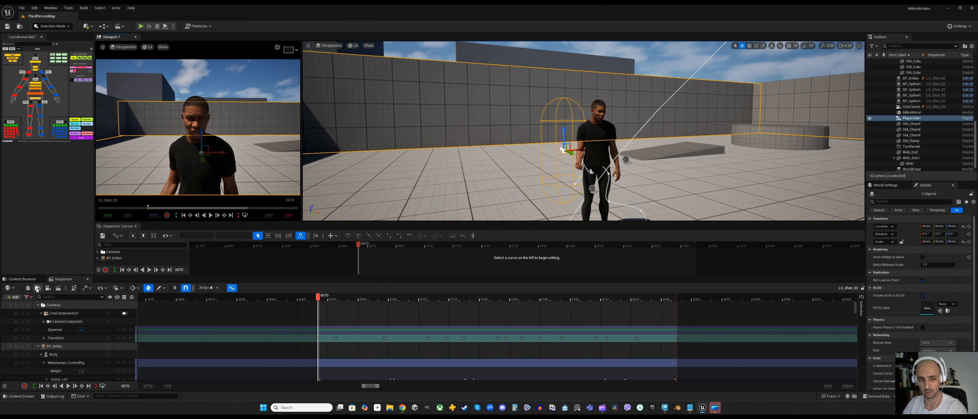
left_click(52, 26)
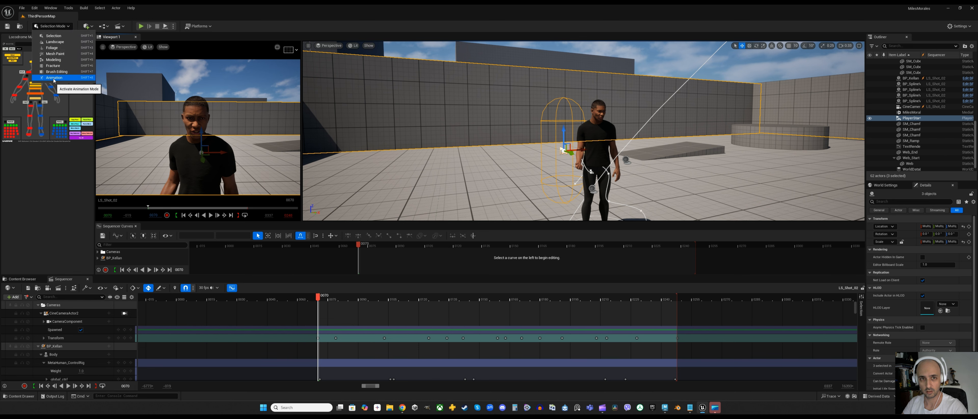
left_click(54, 78)
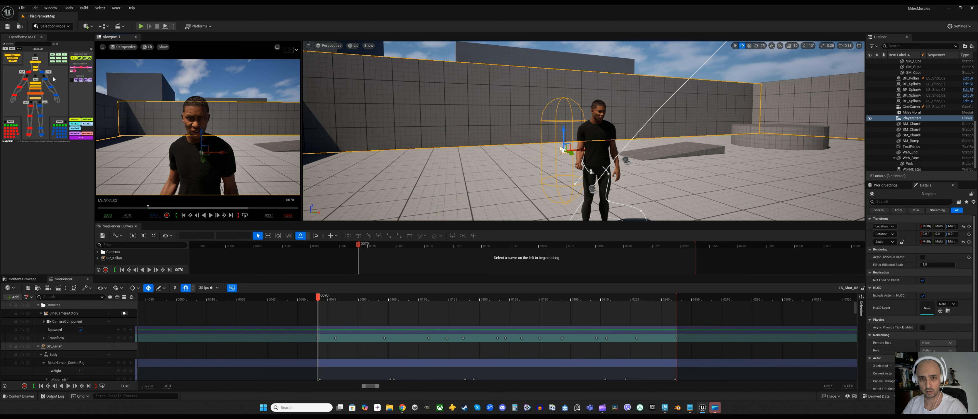
scroll(609, 124, "up", 5)
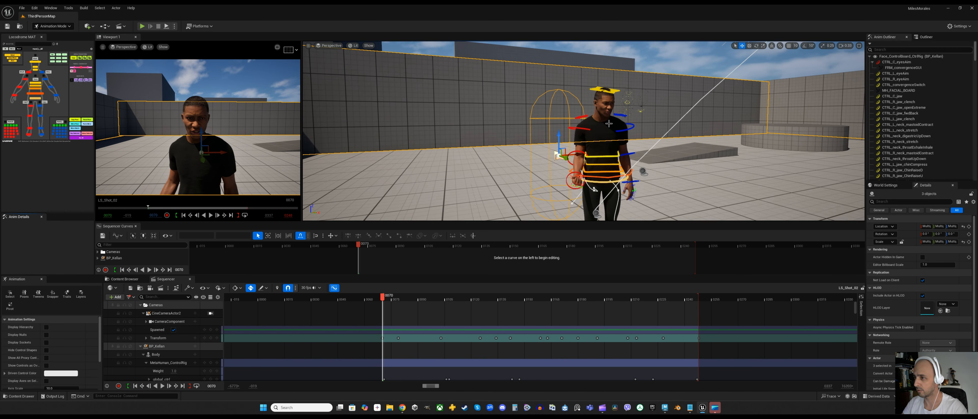
left_click(634, 117)
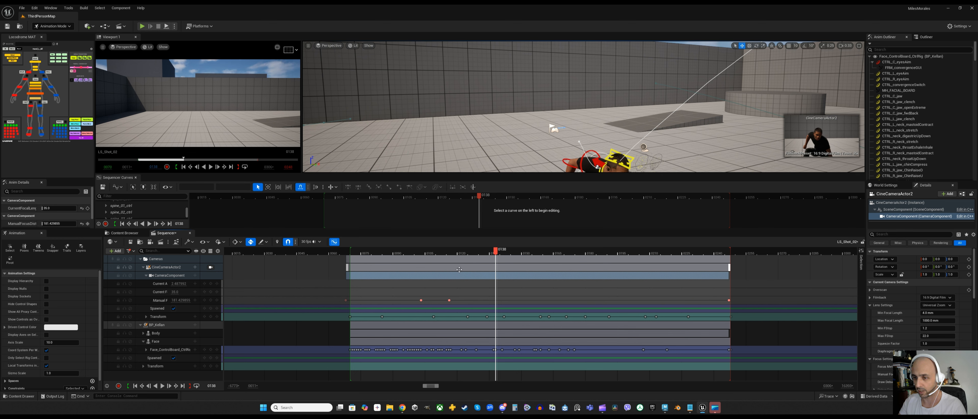
Try moving the camera component's section and the camera transform and face control keys along the Sequencer timeline
left_click_drag(470, 276, 539, 277)
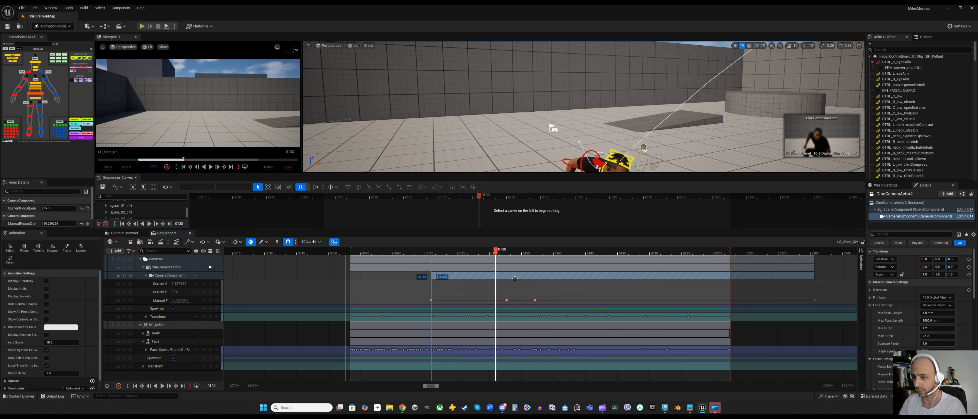
left_click_drag(480, 275, 450, 278)
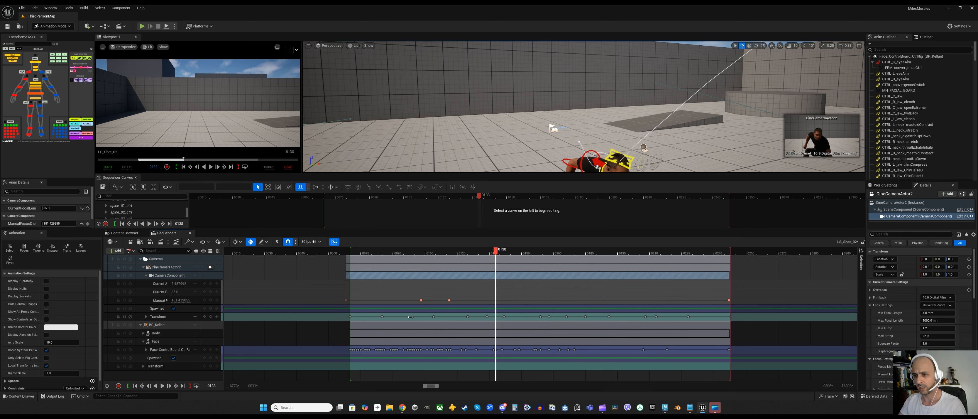
left_click_drag(409, 317, 416, 317)
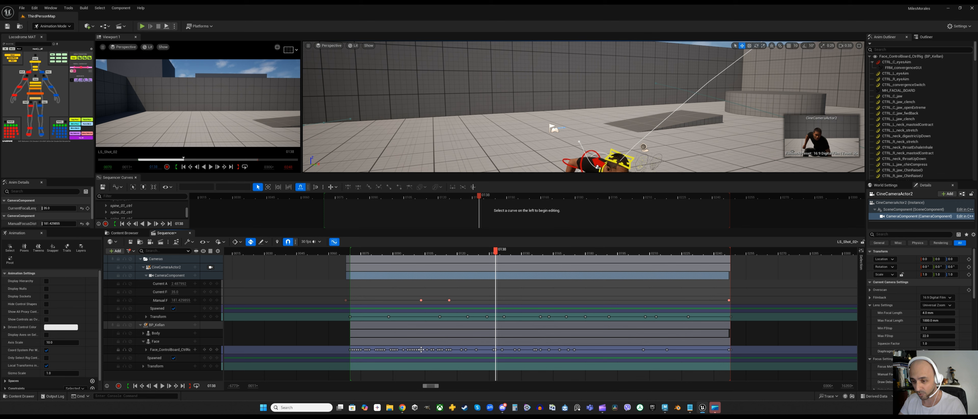
left_click_drag(420, 350, 421, 350)
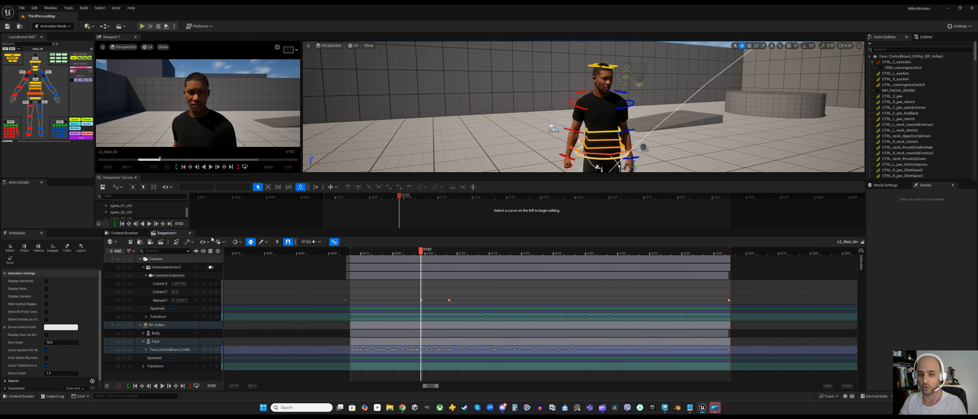
Turn off Key Bars and Layer Bars in the Sequencer's view options
left_click(208, 243)
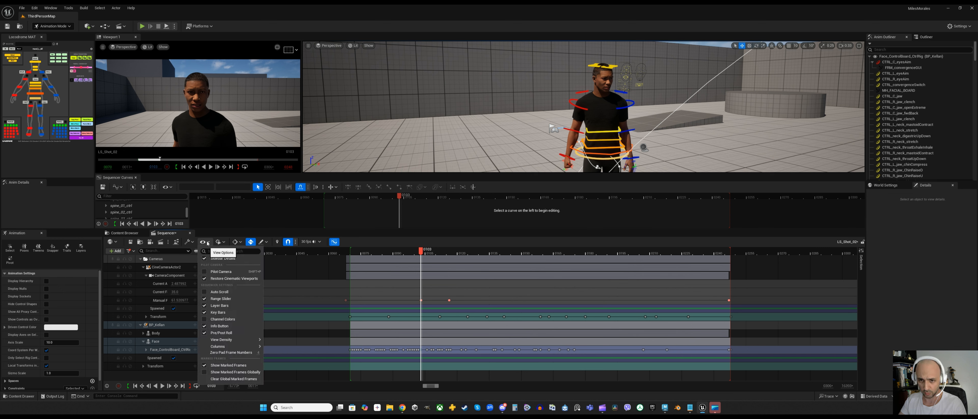
left_click(206, 312)
left_click(205, 307)
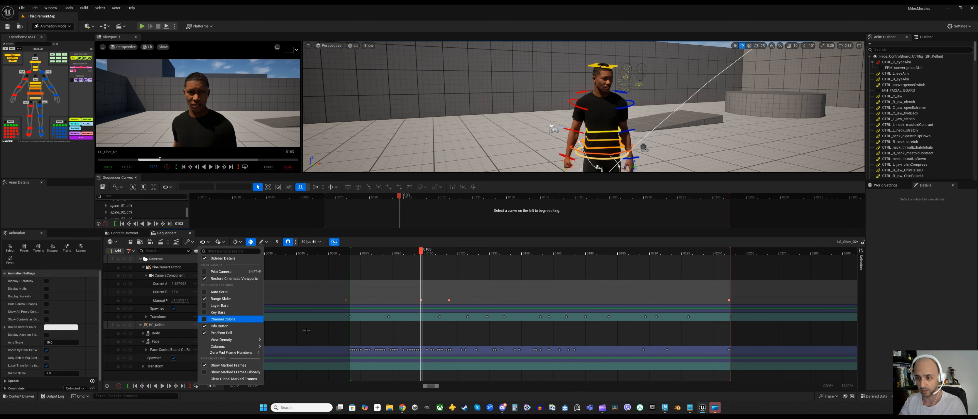
left_click(610, 131)
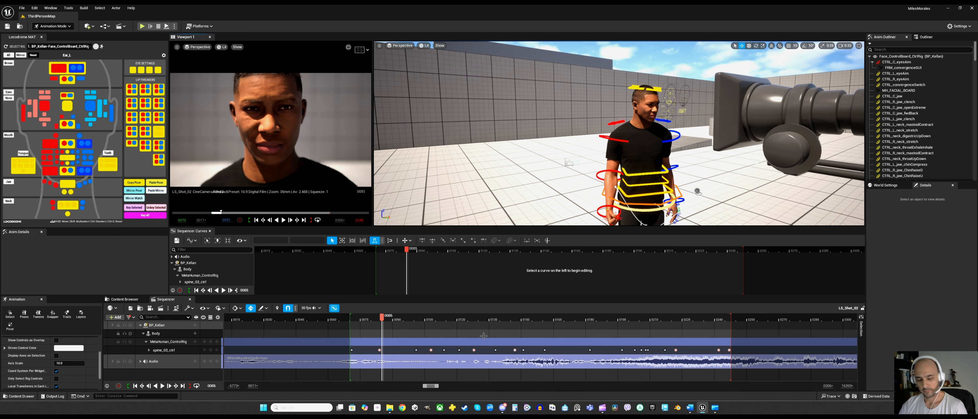
Make the Sequencer panel slightly taller and move the playhead forward to about frame 106
scroll(472, 349, "up", 2, "ctrl")
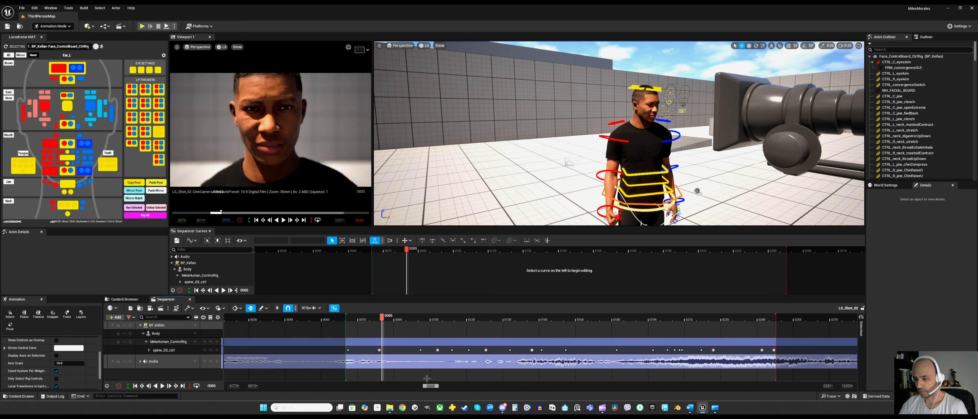
left_click_drag(435, 388, 436, 389)
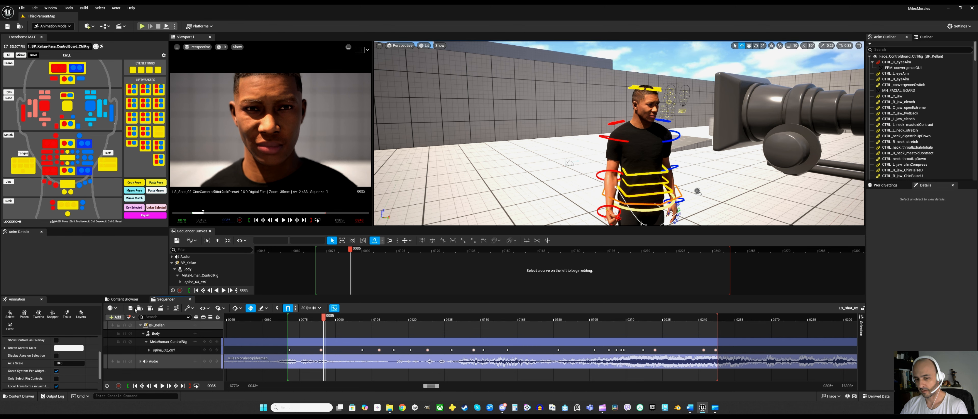
left_click_drag(138, 295, 138, 279)
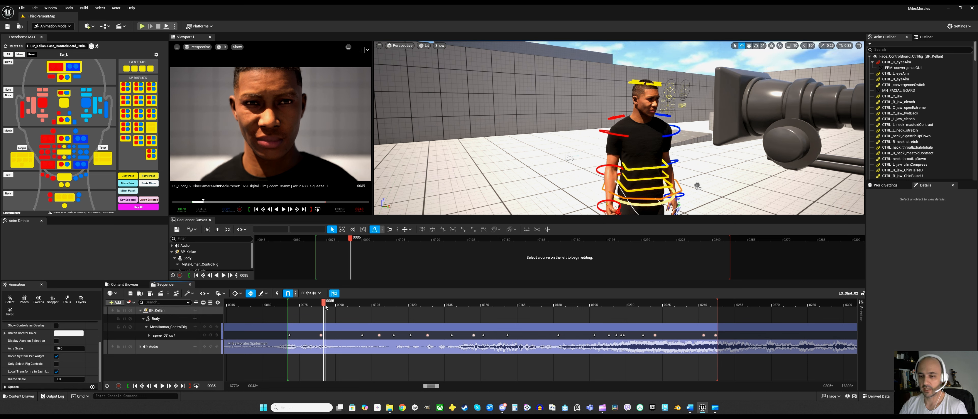
left_click_drag(326, 306, 372, 306)
Select the jaw, lip, mouth and right lower arm controls in turn to inspect their isolated keys, moving the playhead to frame 116
left_click(65, 177)
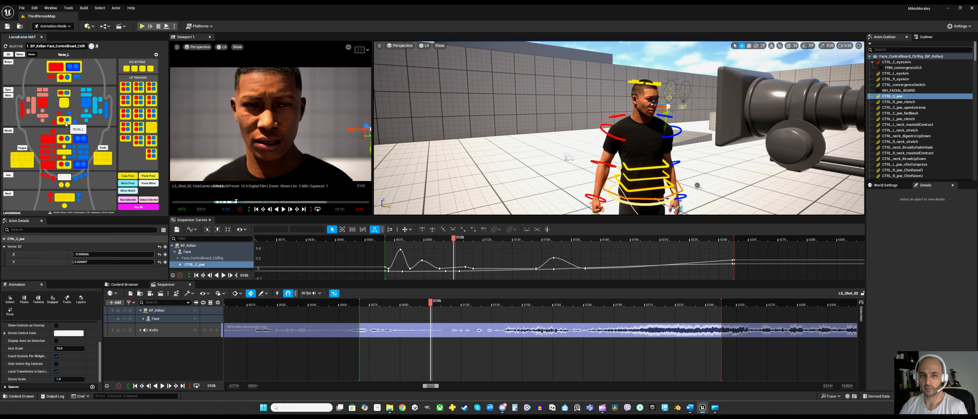
left_click(122, 120)
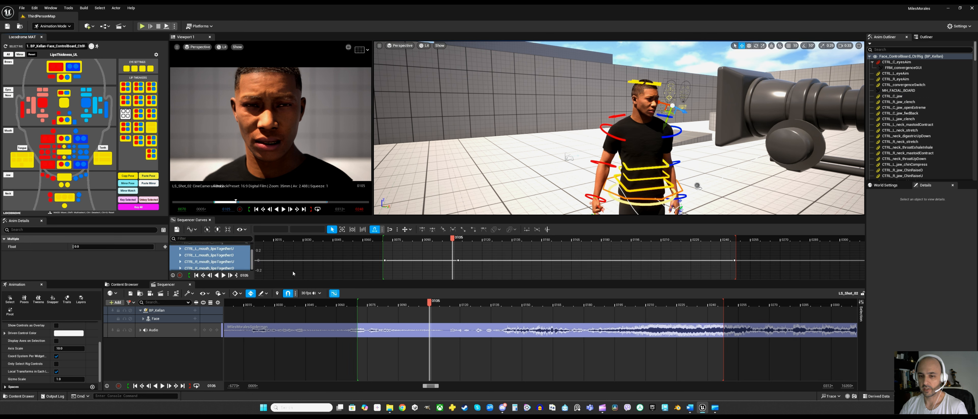
left_click(64, 152)
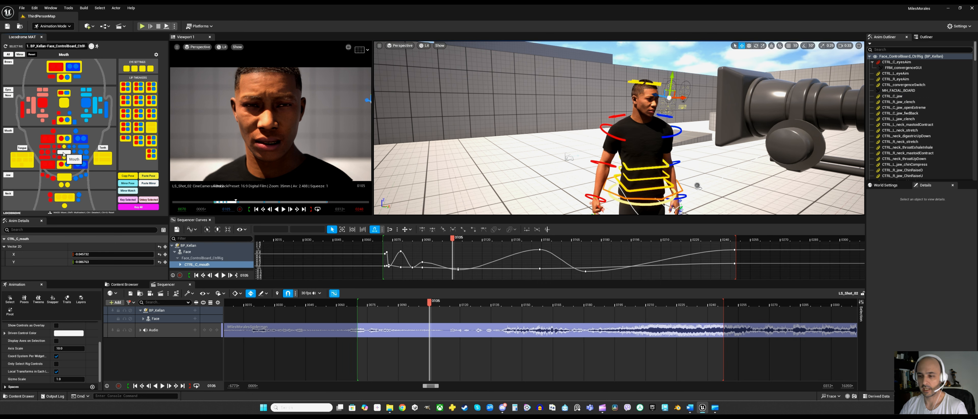
left_click(143, 318)
left_click(64, 177)
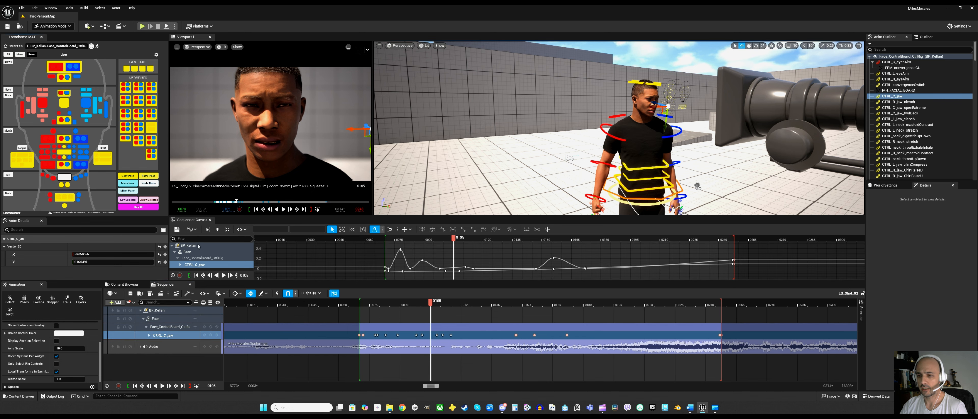
left_click_drag(430, 302, 451, 302)
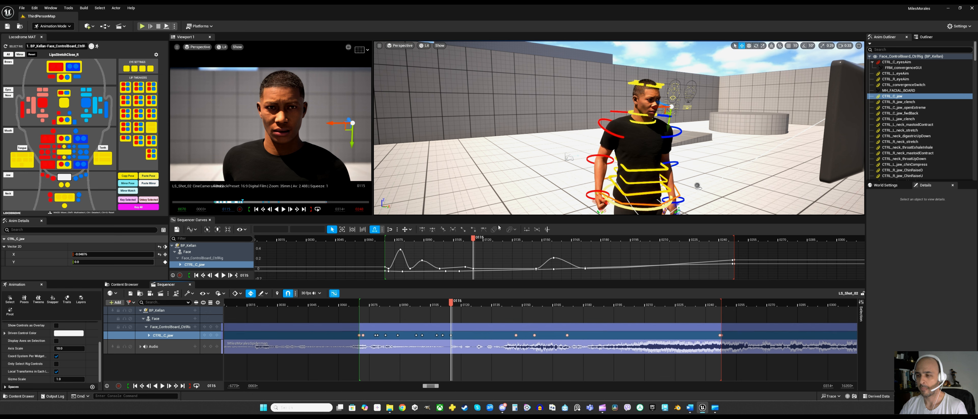
left_click(611, 158)
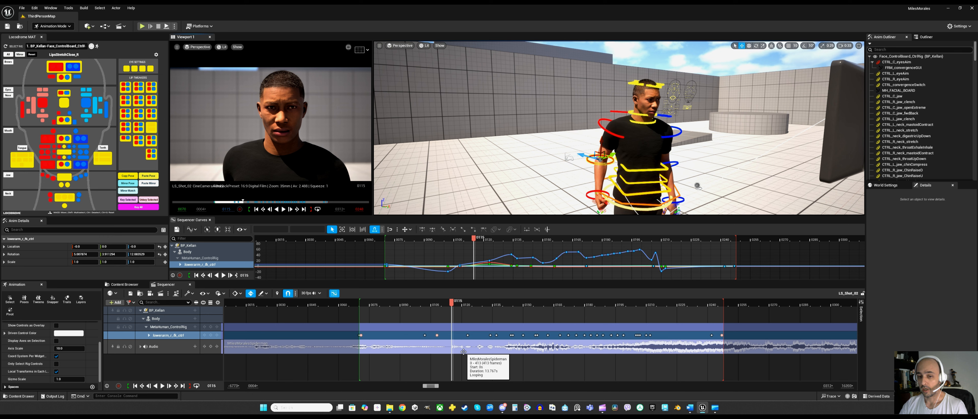
Reset all Sequencer track filters and move the playhead back to about frame 99
left_click(129, 303)
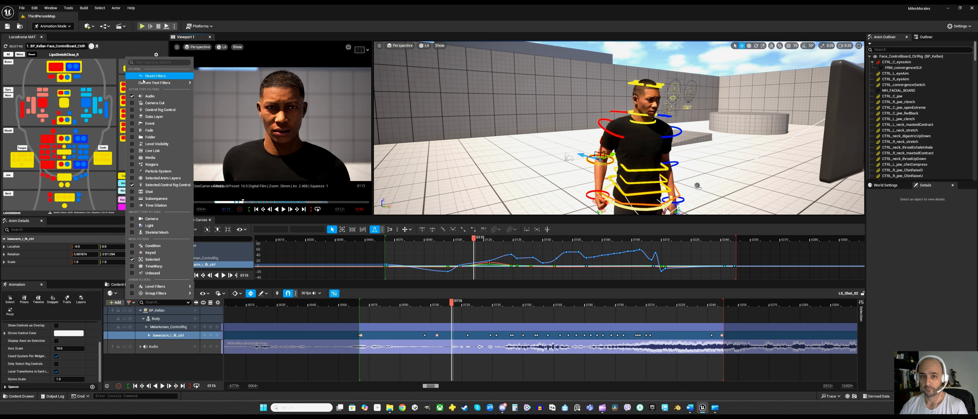
left_click(151, 76)
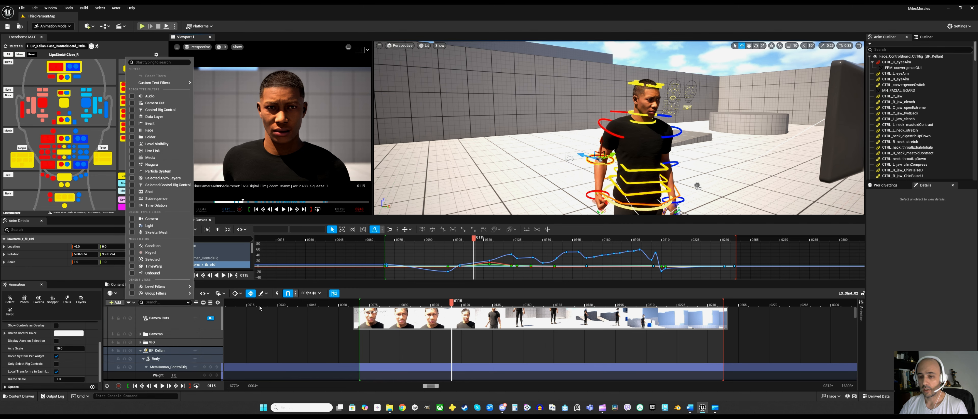
left_click(420, 305)
left_click(420, 305)
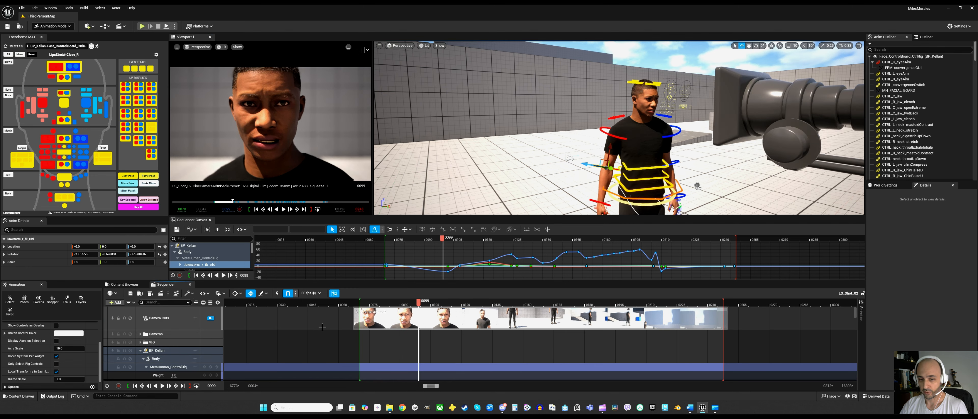
Enlarge the Sequencer panel, select the right upper arm control on the character and look through the unfiltered track list
left_click_drag(802, 280, 802, 176)
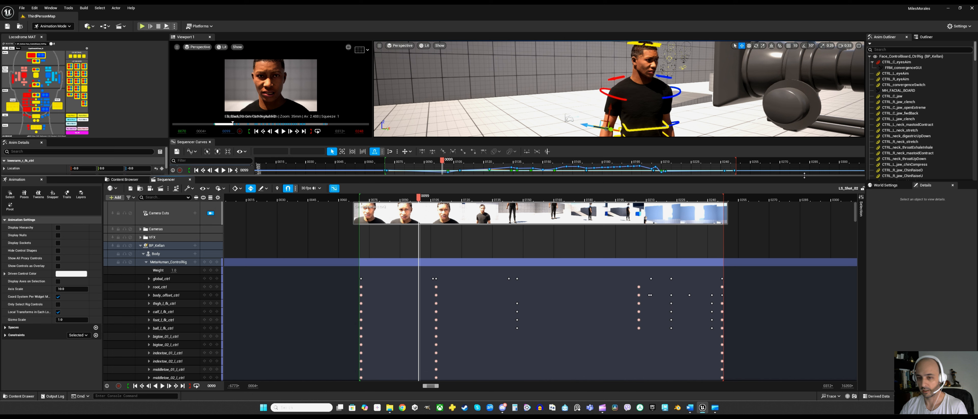
left_click(616, 96)
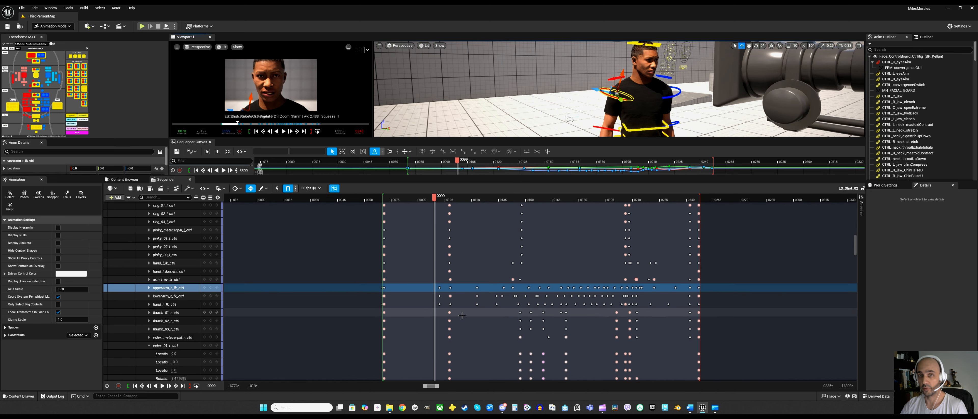
scroll(795, 248, "down", 10)
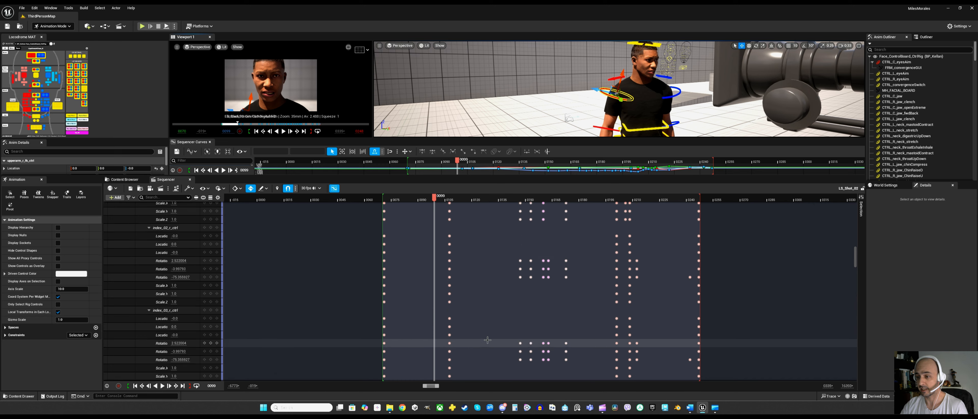
Collapse the MetaHuman_ControlRig and face control board tracks in the Sequencer, undoing the accidental edit on the body keys
left_click_drag(855, 256, 842, 212)
left_click(145, 262)
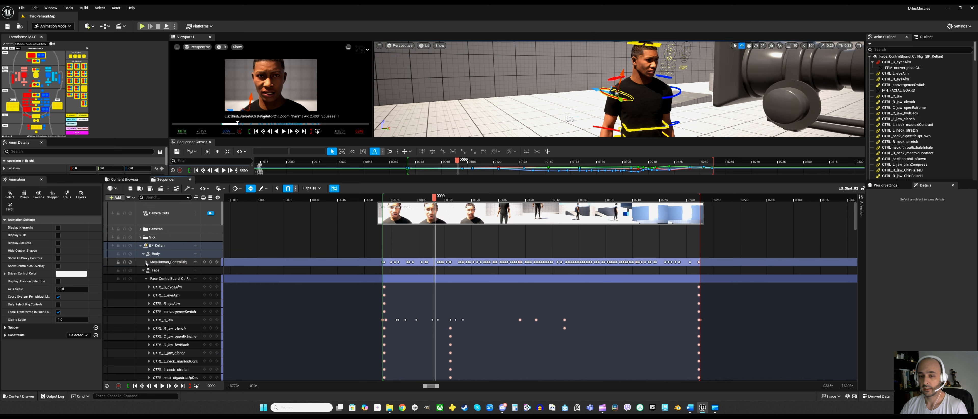
left_click(143, 270)
left_click(143, 270)
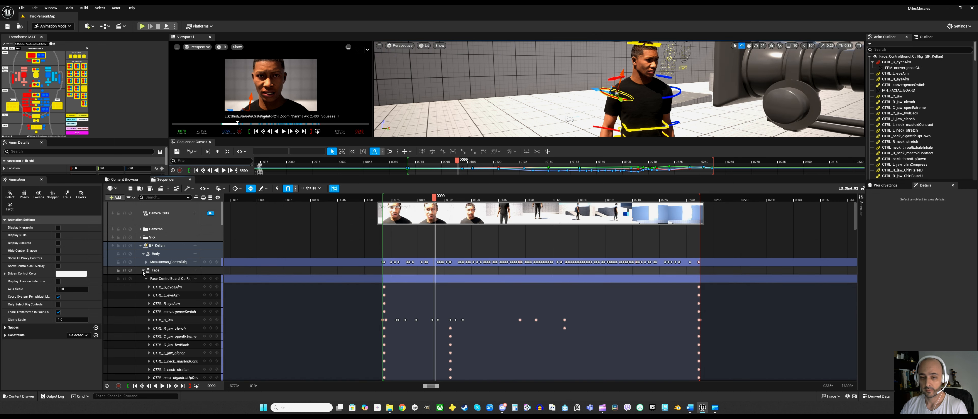
left_click(146, 279)
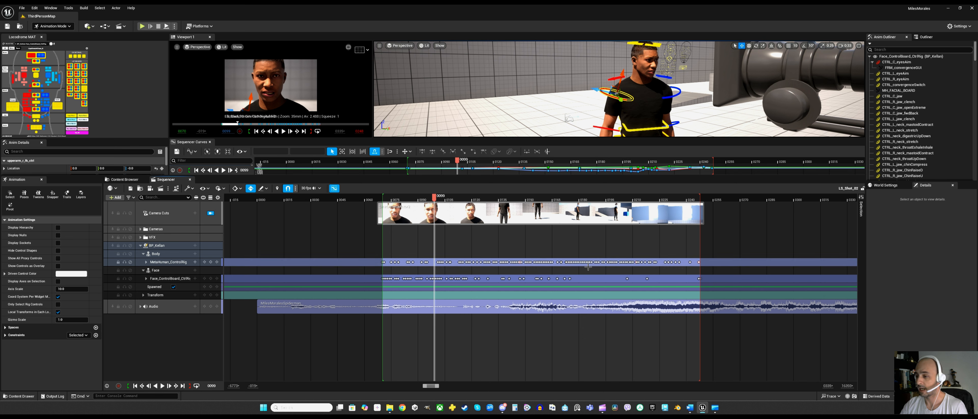
left_click(573, 261)
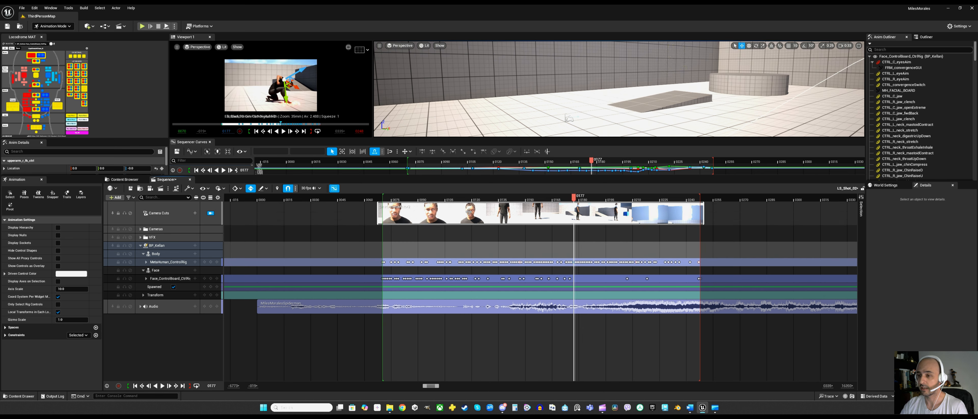
key("ctrl+z")
Select the left upper arm control on the character, and collapse the expanded MetaHuman_ControlRig and BP_Kellan tracks
left_click(671, 95)
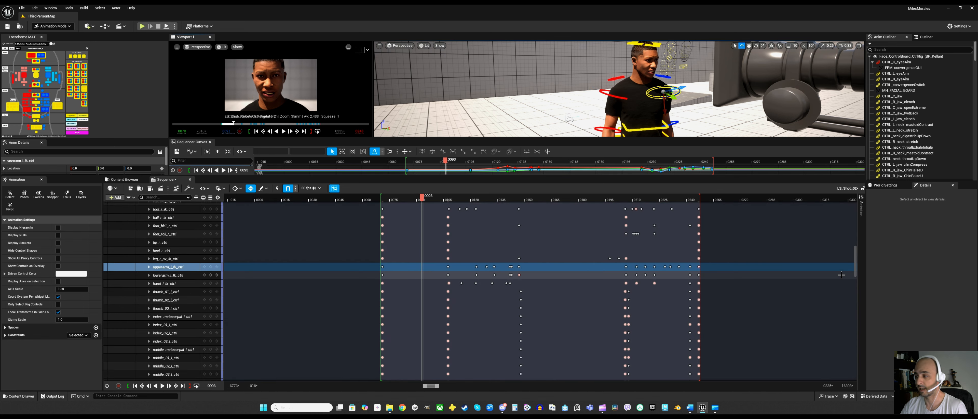
left_click_drag(855, 266, 855, 223)
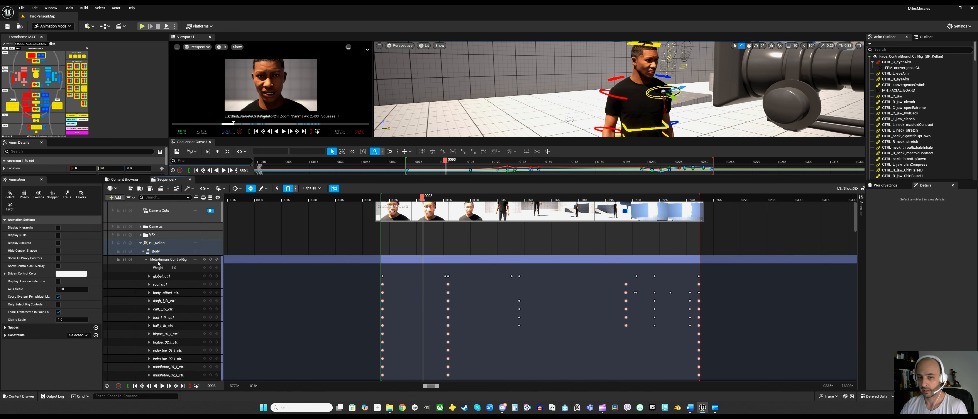
left_click(146, 260)
left_click(140, 242)
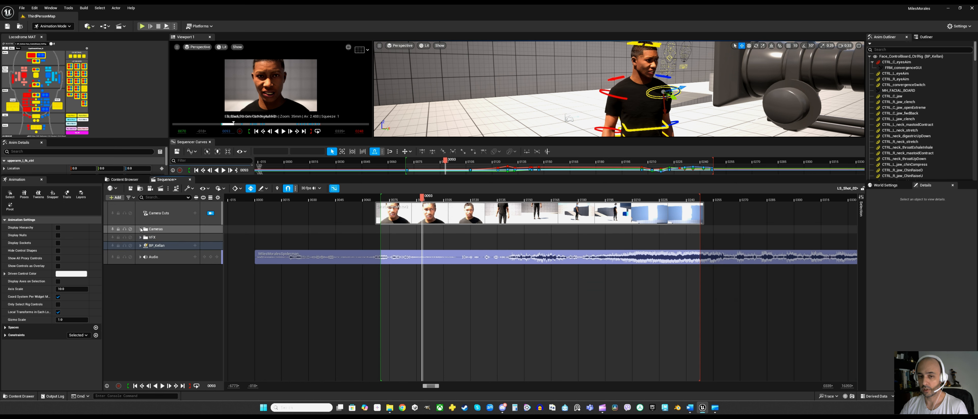
Expand the Cameras and VFX folders in the Sequencer track list and reduce the Sequencer panel's height
left_click(141, 227)
left_click(141, 270)
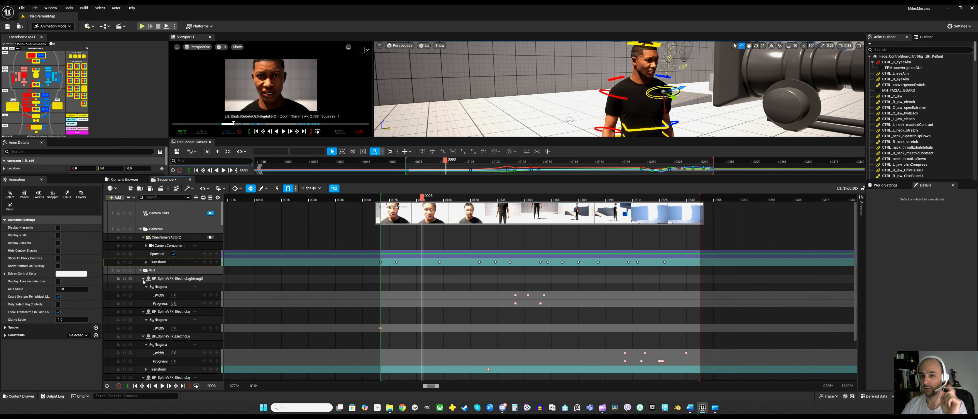
left_click_drag(233, 179, 160, 262)
Enable the Selected Control Rig Control track filter in the Sequencer and shrink the panel further
left_click(130, 281)
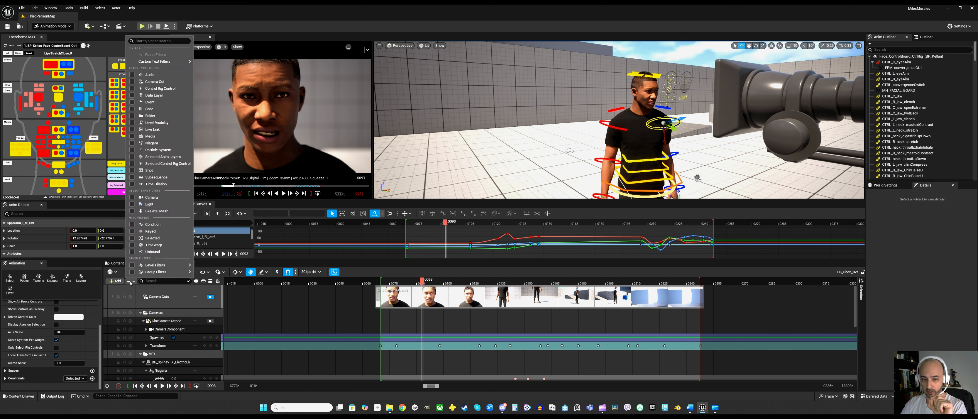
left_click(132, 164)
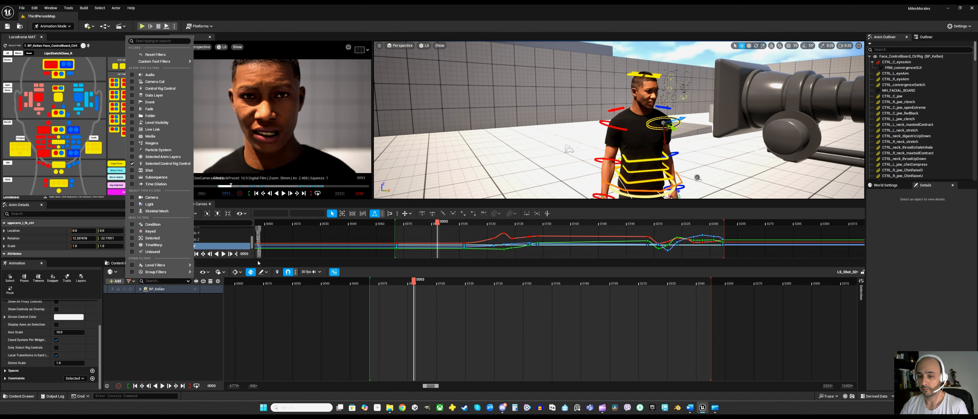
left_click_drag(257, 261, 258, 304)
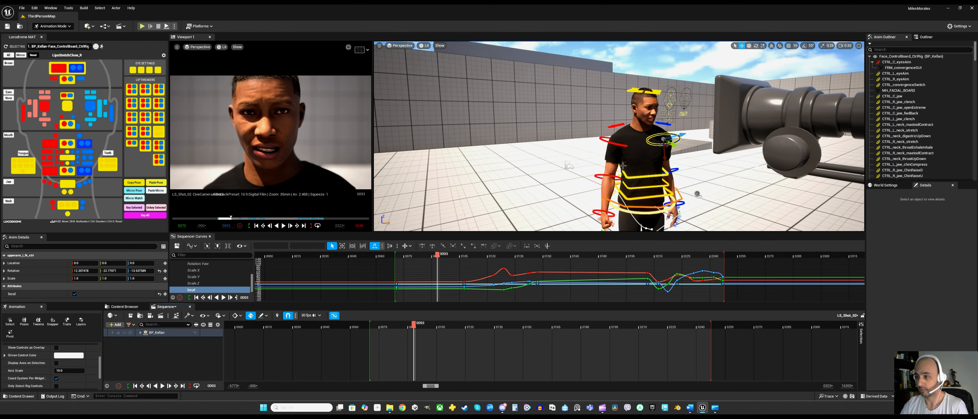
Try the filter by selecting the right lower arm, left upper arm and spine_02 controls, with the BP_Kellan track expanded
left_click(611, 177)
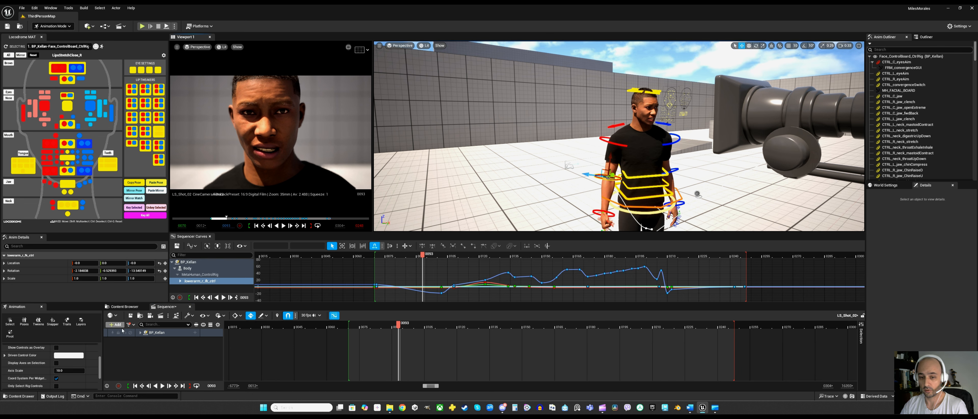
left_click(140, 332)
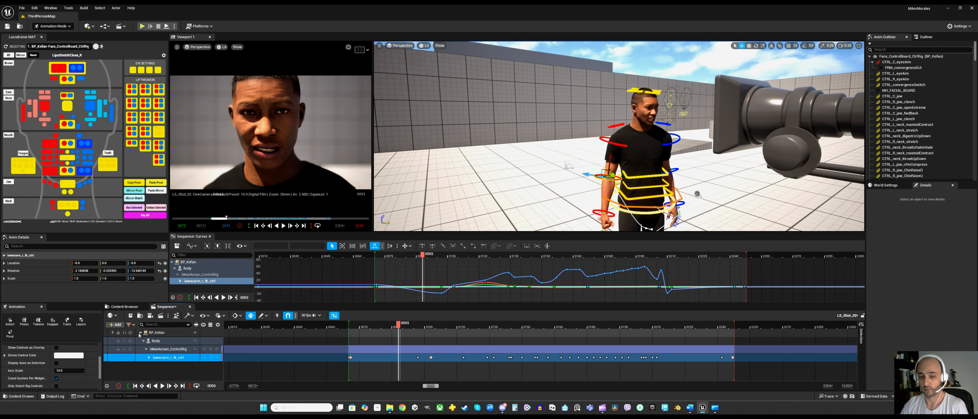
left_click(678, 140)
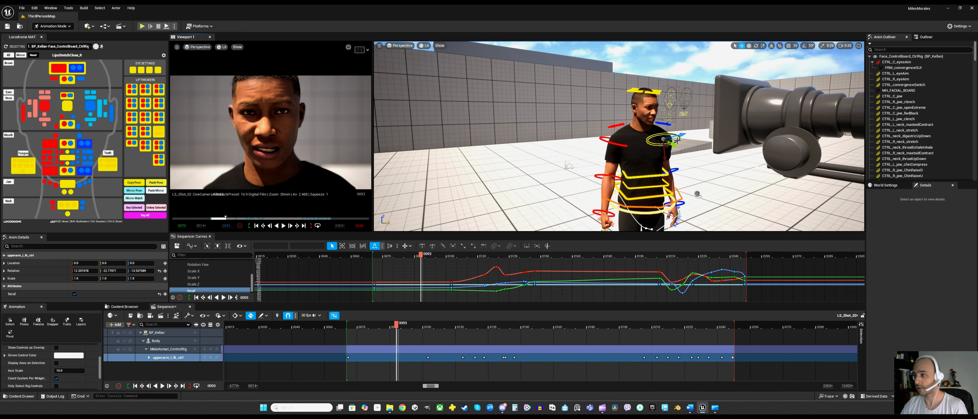
left_click(654, 176)
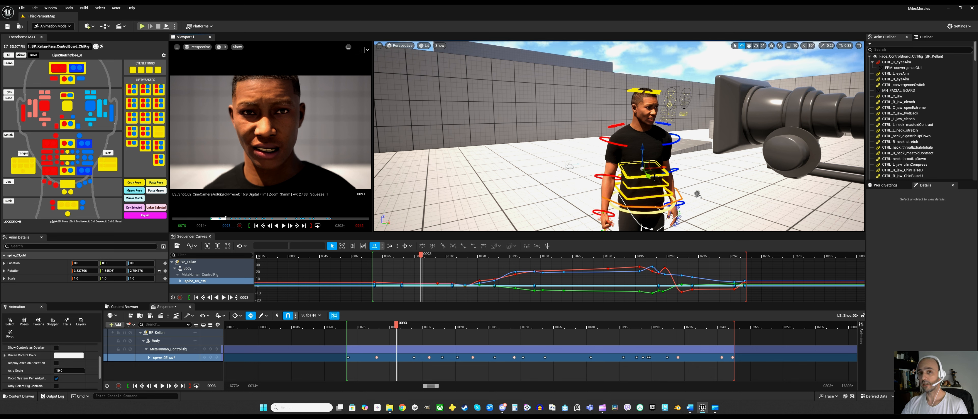
Select CineCameraActor2 in the viewport and enable the Camera track filter in the Sequencer
left_click(740, 112)
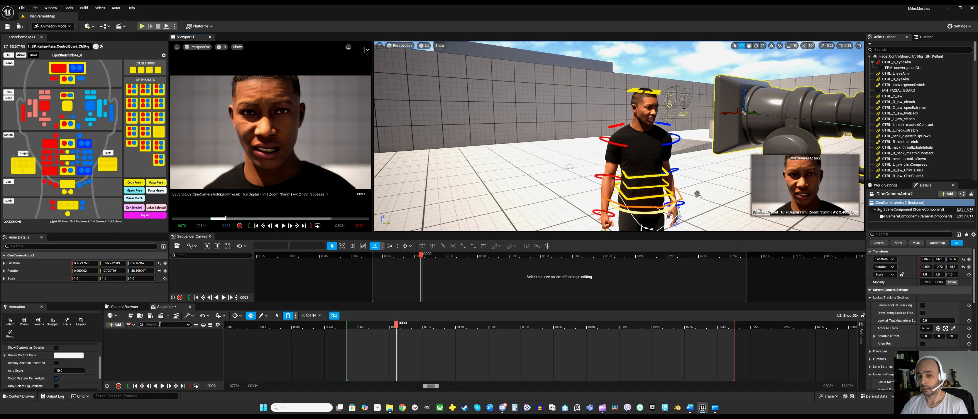
left_click(129, 324)
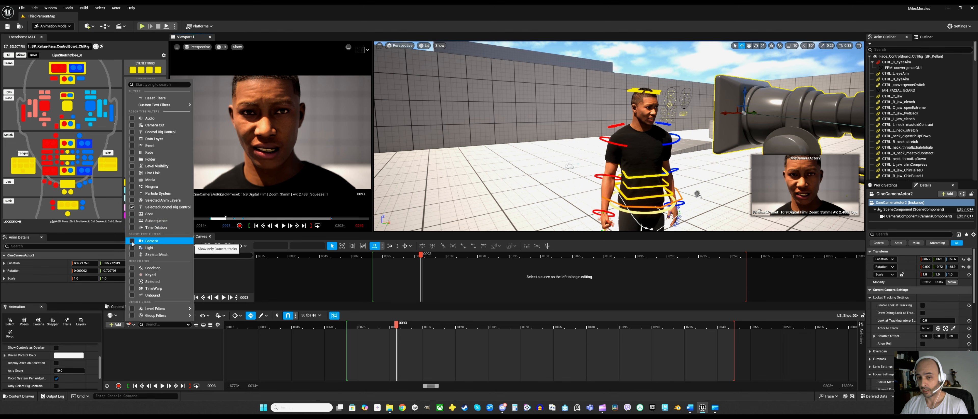
left_click(132, 241)
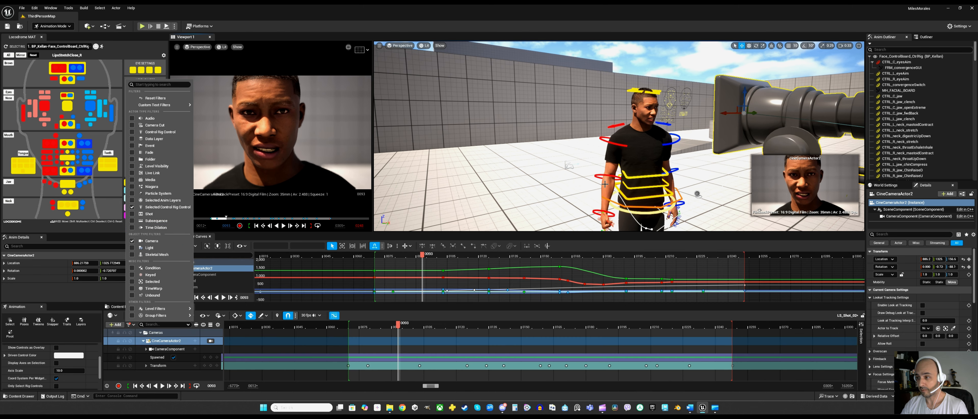
Add the character's right lower arm control to the selection and enable the Selected track filter in the Sequencer
left_click(612, 175)
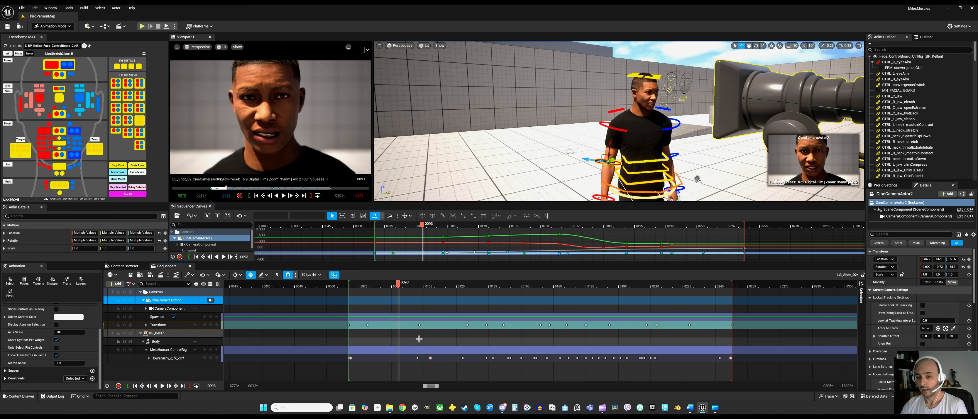
left_click(134, 283)
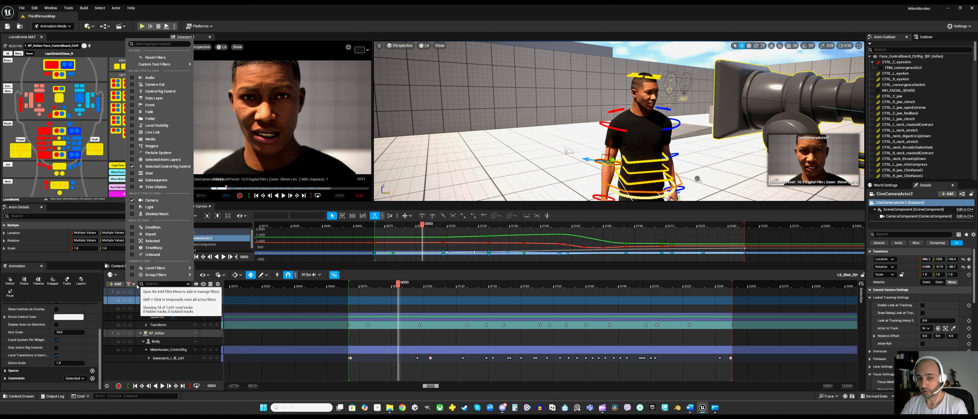
left_click(132, 241)
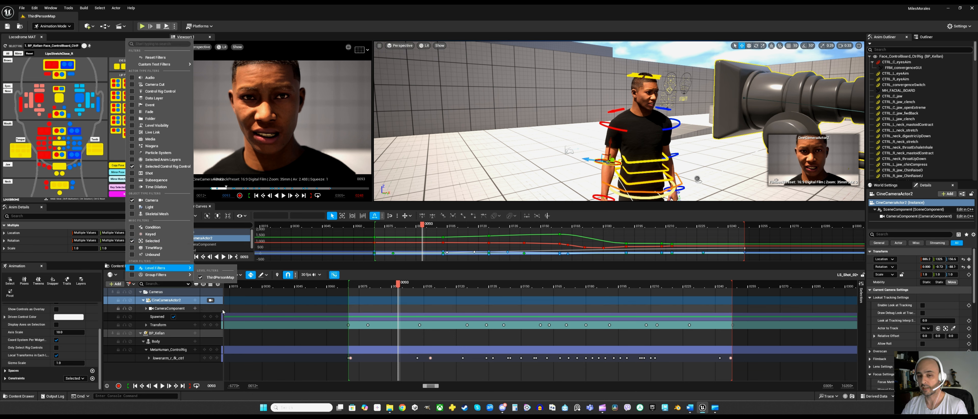
Select the BP_SplineVFX_ElectricLightning actor in front of the camera in the viewport
scroll(631, 157, "down", 4)
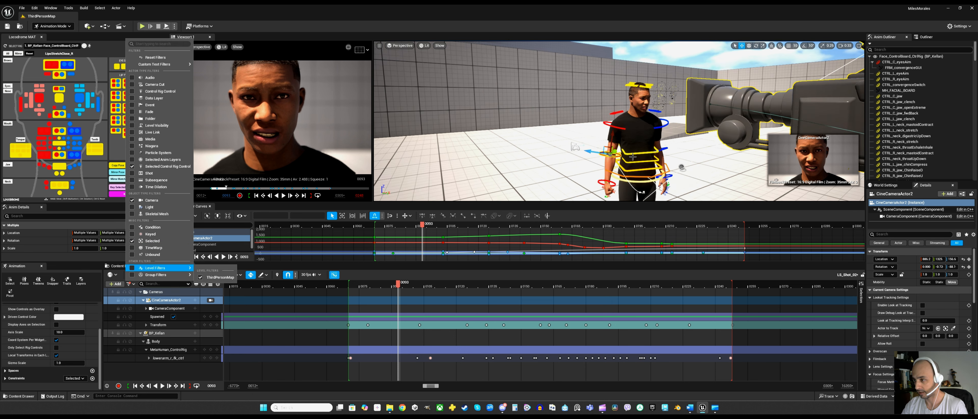
left_click(692, 162)
left_click(692, 162)
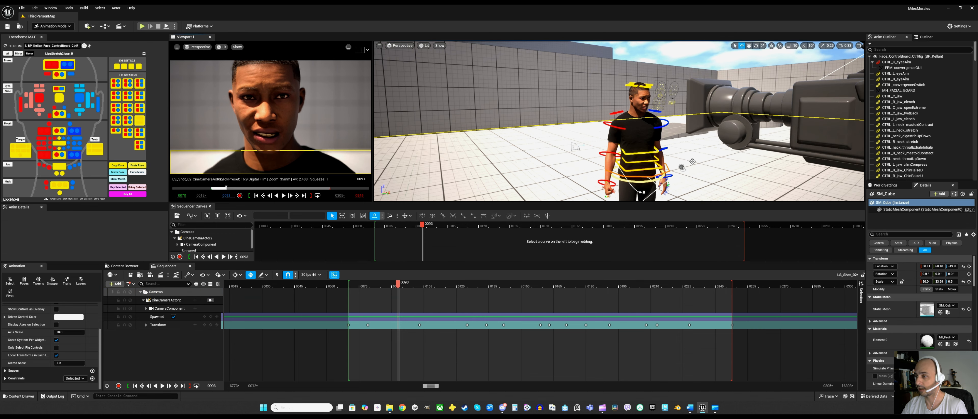
left_click(693, 161)
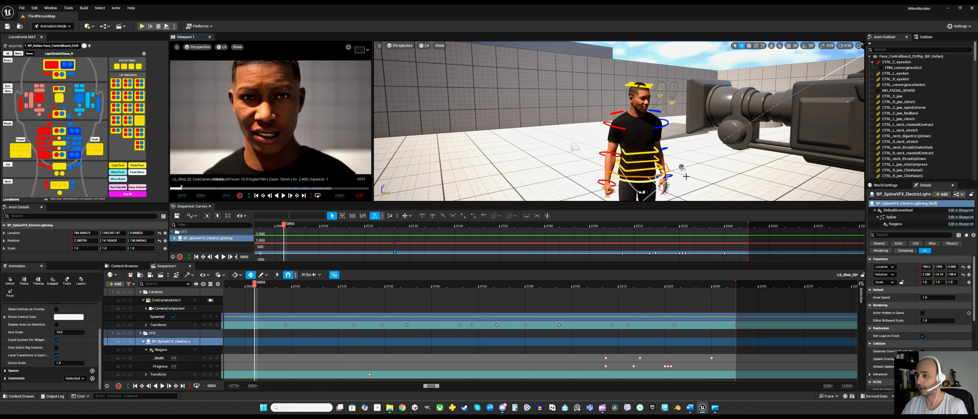
scroll(686, 176, "down", 5)
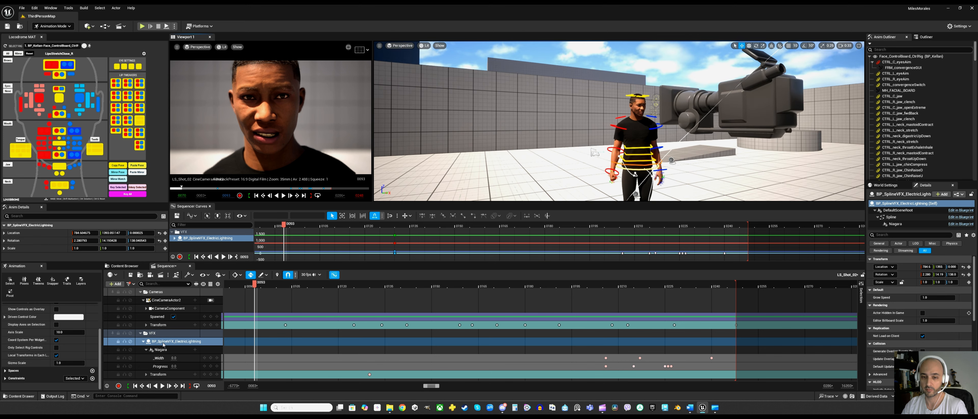
Play the shot and reframe the viewport around the character
key("space")
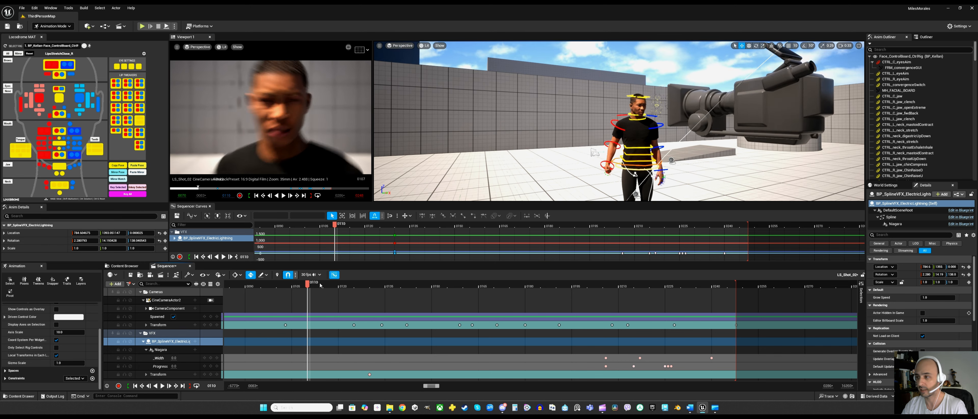
middle_click_drag(623, 179, 729, 122)
left_click_drag(729, 122, 717, 143, "alt")
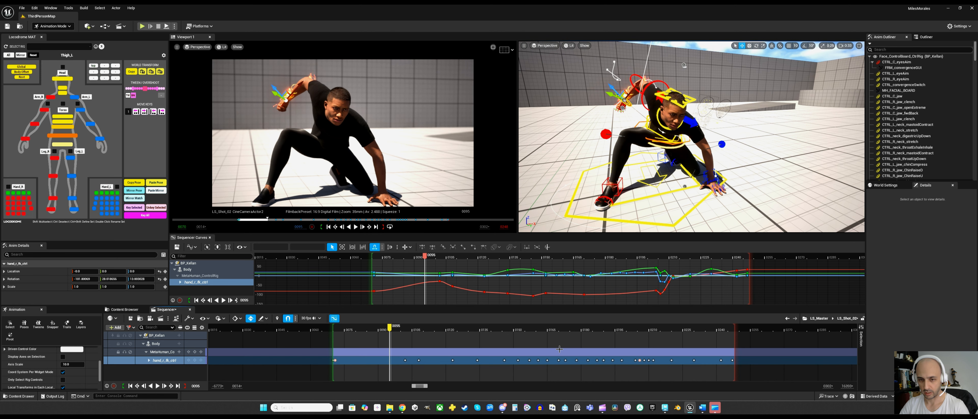
Enlarge the Animation and Sequencer panels, reframe the crouching character and select the SM_Cube floor beside him
left_click_drag(82, 306, 80, 281)
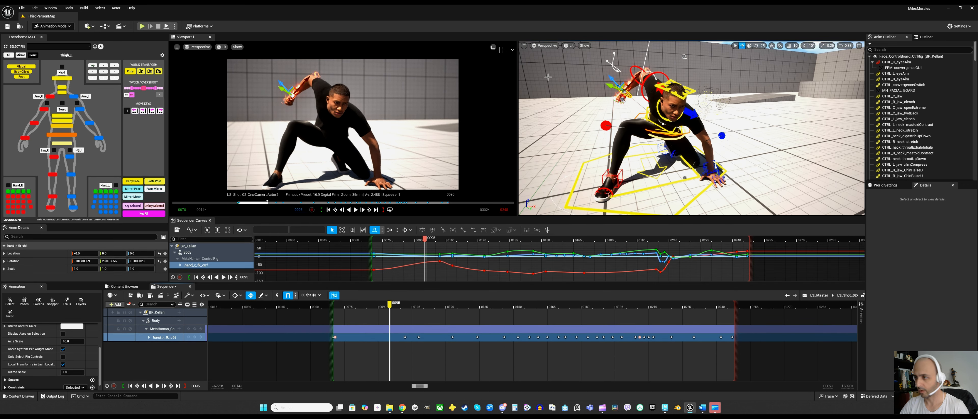
scroll(608, 151, "down", 3)
left_click_drag(615, 153, 663, 157, "alt")
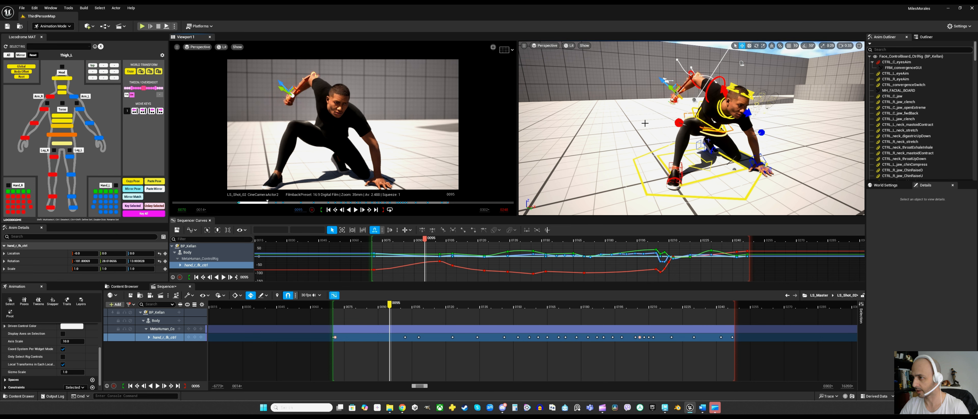
left_click_drag(680, 142, 667, 171, "alt")
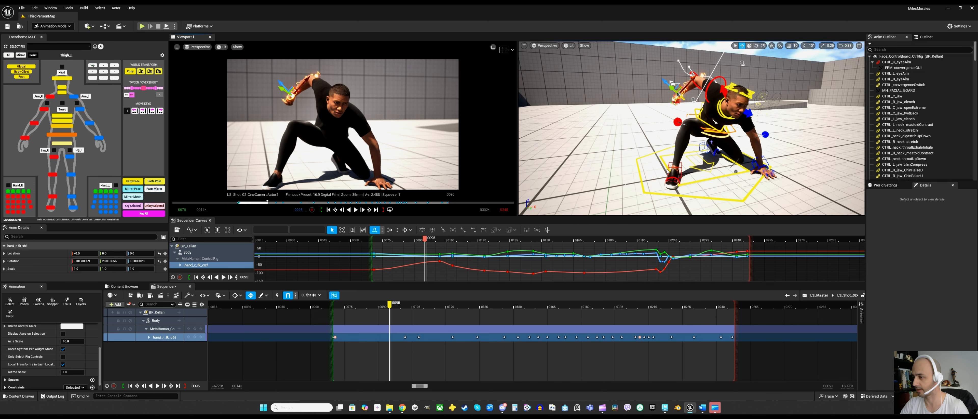
left_click(656, 169)
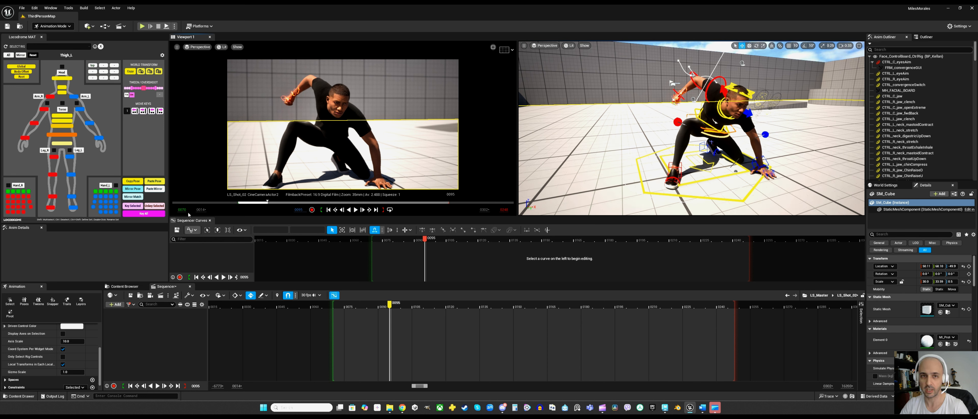
Enable Only Select Rig Controls in the Animation mode settings, enlarging the Animation panel slightly
left_click(69, 28)
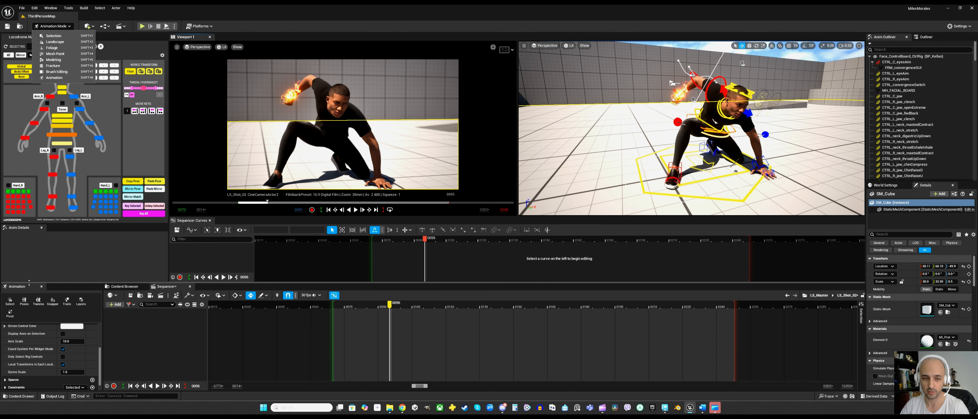
left_click_drag(29, 282, 28, 274)
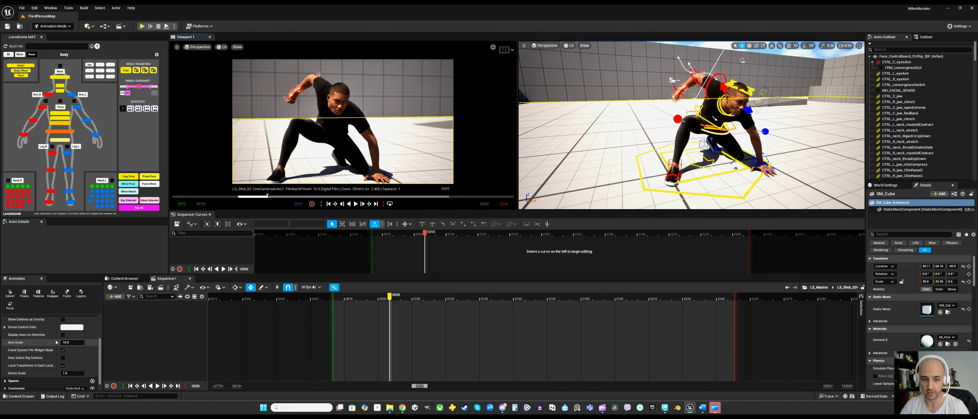
scroll(57, 343, "up", 5)
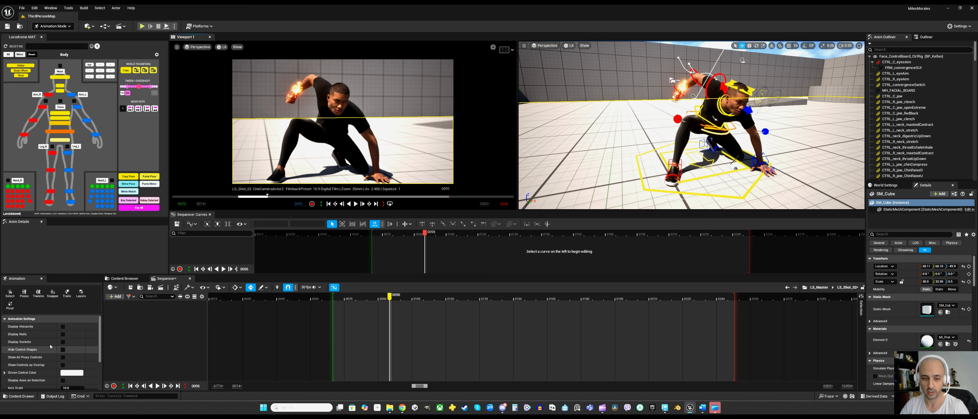
scroll(56, 328, "down", 5)
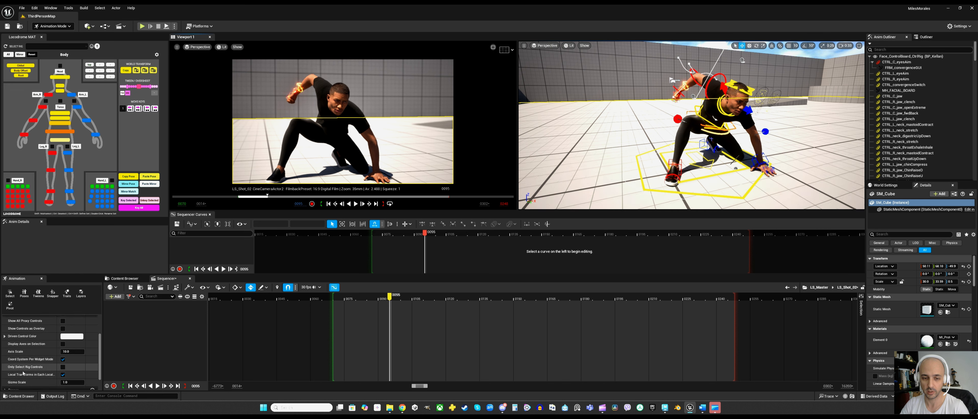
left_click(63, 367)
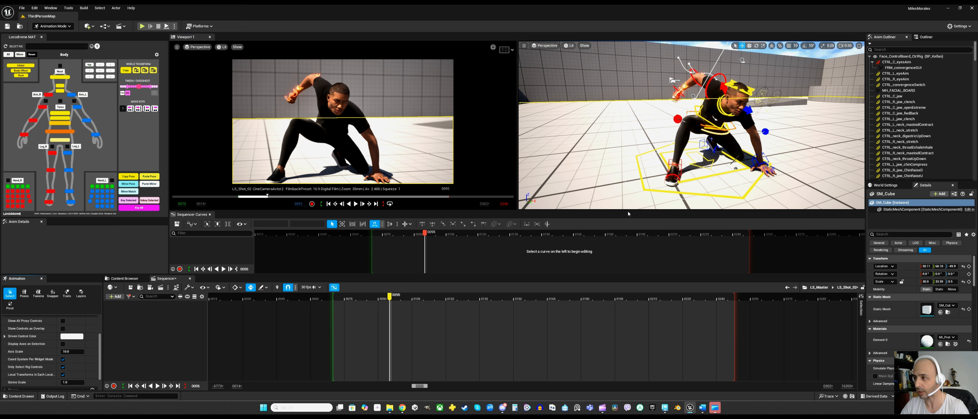
Test rig-only selection with the right upper arm, empty floor, body offset and body controls, and reduce the Sequencer panel's height
left_click(719, 76)
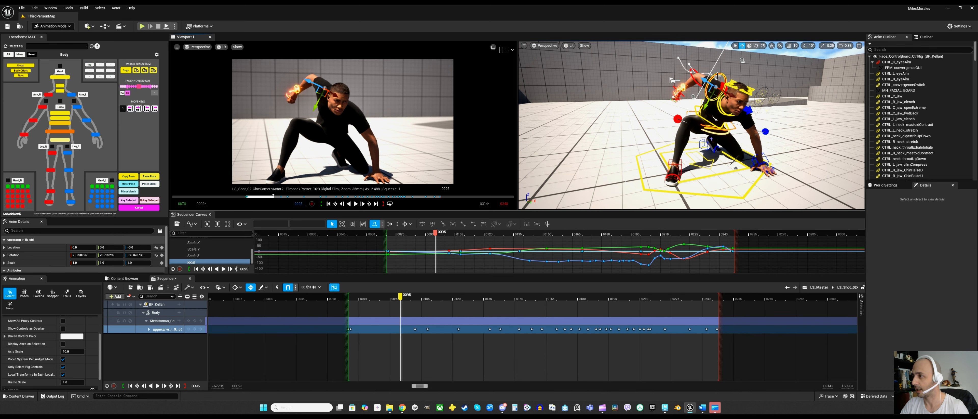
left_click(811, 82)
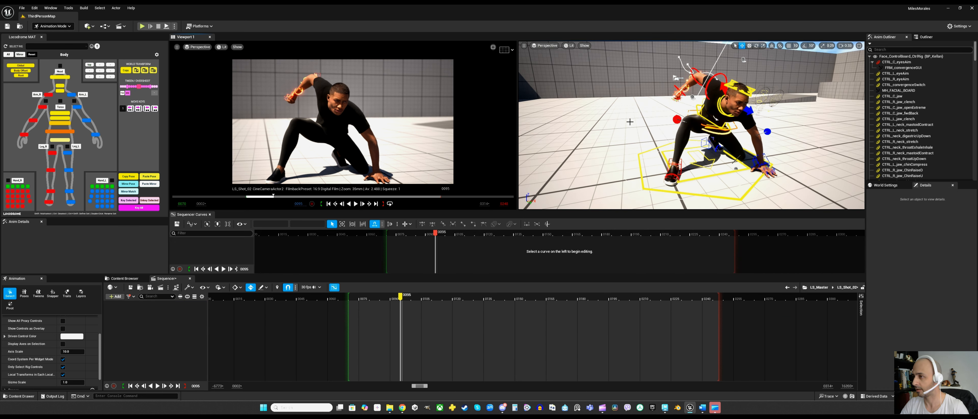
left_click(716, 125)
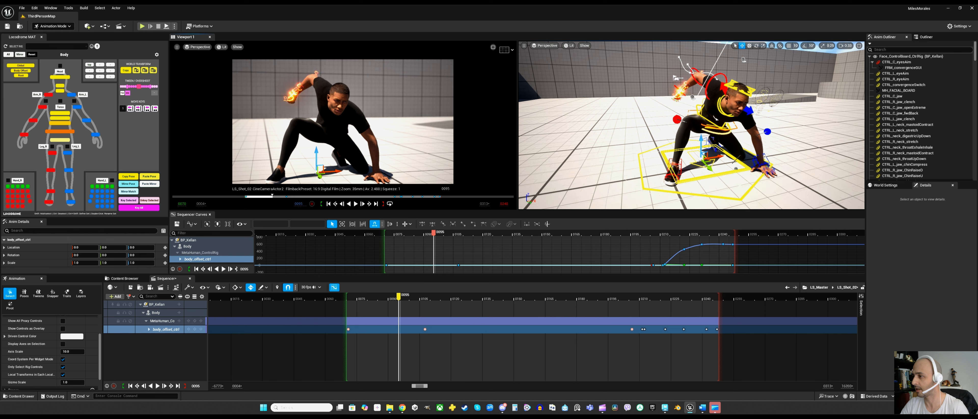
left_click(695, 81)
left_click(715, 128)
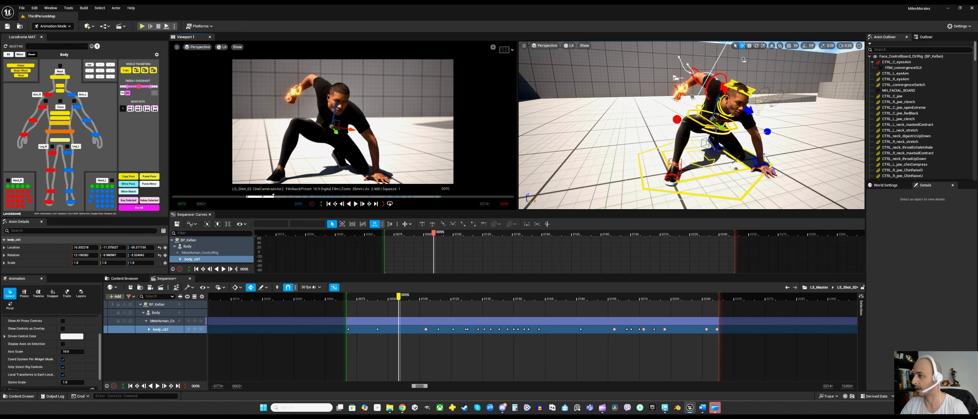
left_click_drag(715, 127, 729, 121, "alt")
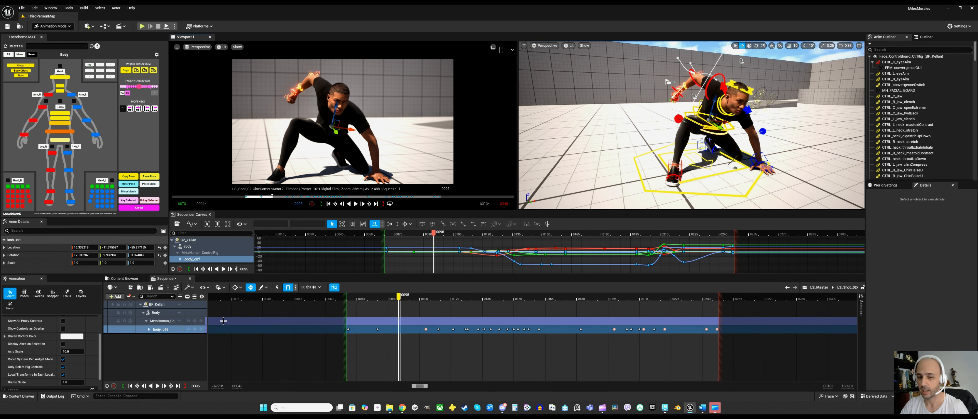
left_click_drag(215, 276, 212, 304)
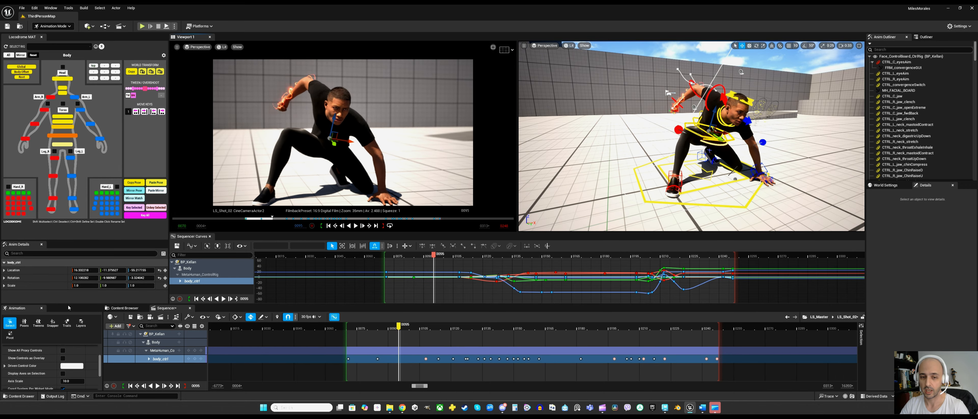
Disable Only Select Rig Controls in the Animation settings and limit viewport selection to Sequencer objects, enlarging the lower panels
left_click_drag(70, 304, 70, 277)
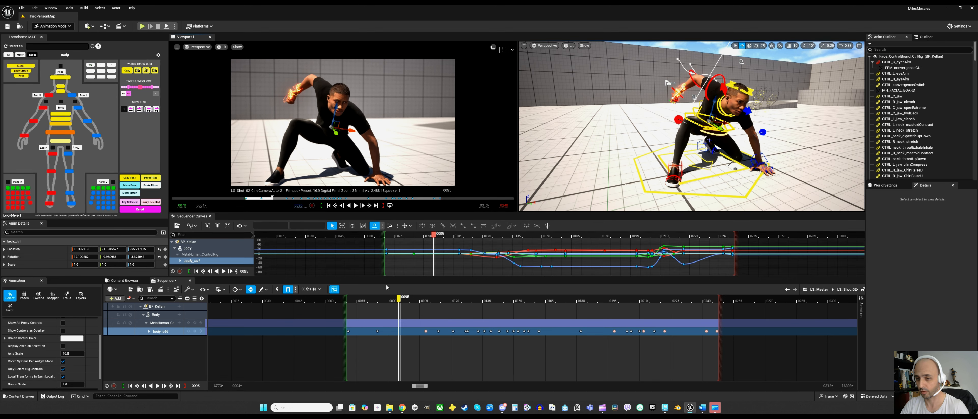
left_click(63, 368)
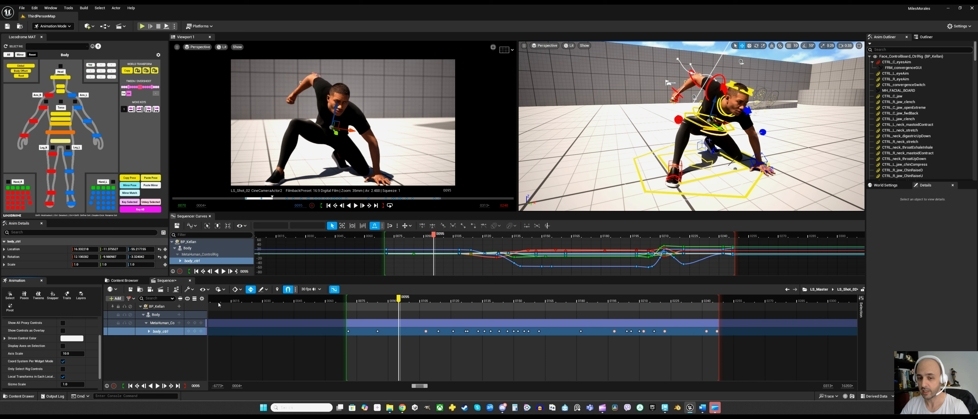
left_click(278, 290)
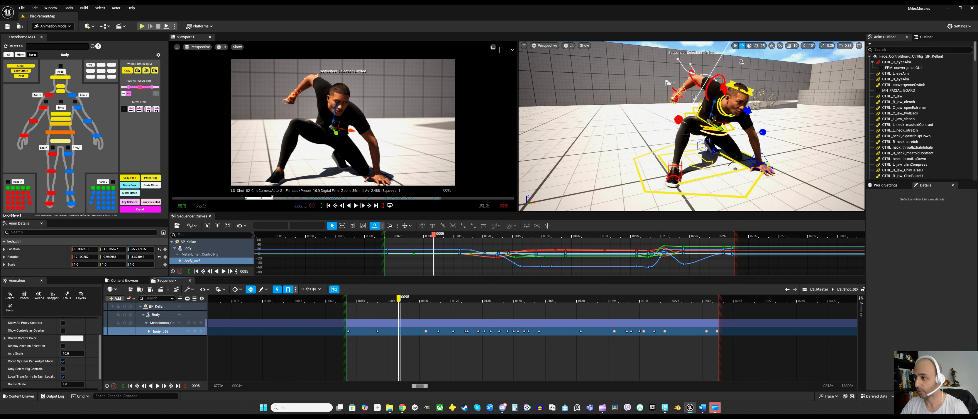
left_click_drag(688, 161, 675, 160, "alt")
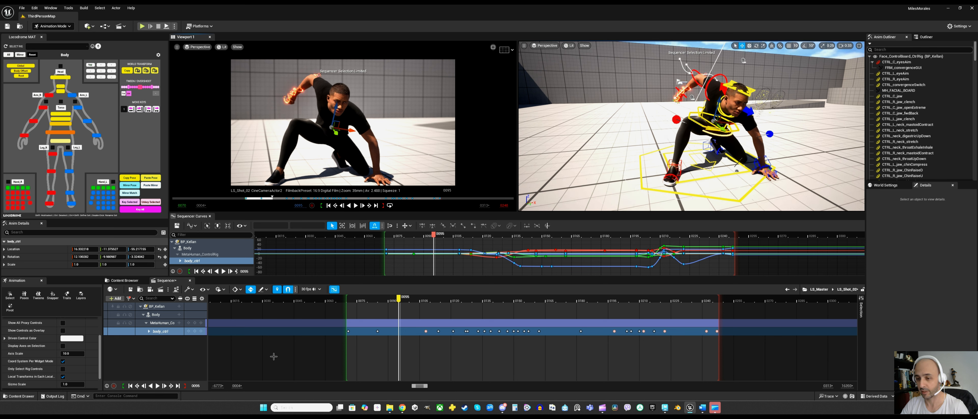
scroll(327, 358, "up", 1, "ctrl")
scroll(327, 359, "up", 2, "ctrl")
right_click_drag(388, 361, 318, 360)
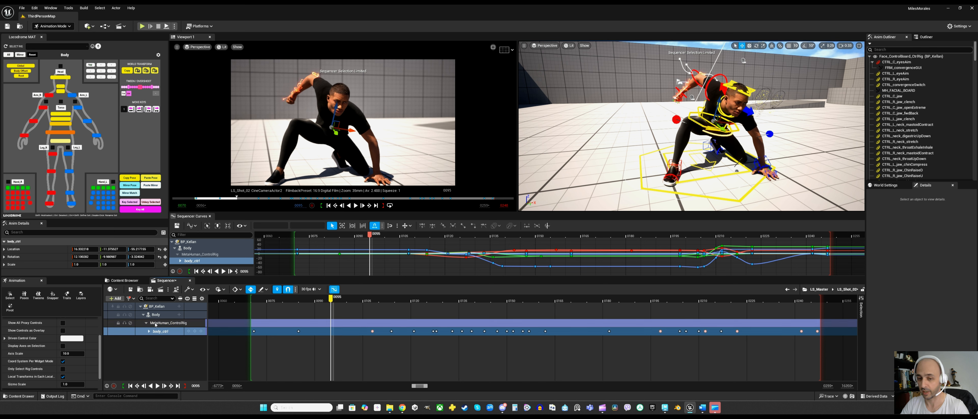
Reset the Sequencer track filters and collapse the BP_Kellan track
left_click(133, 299)
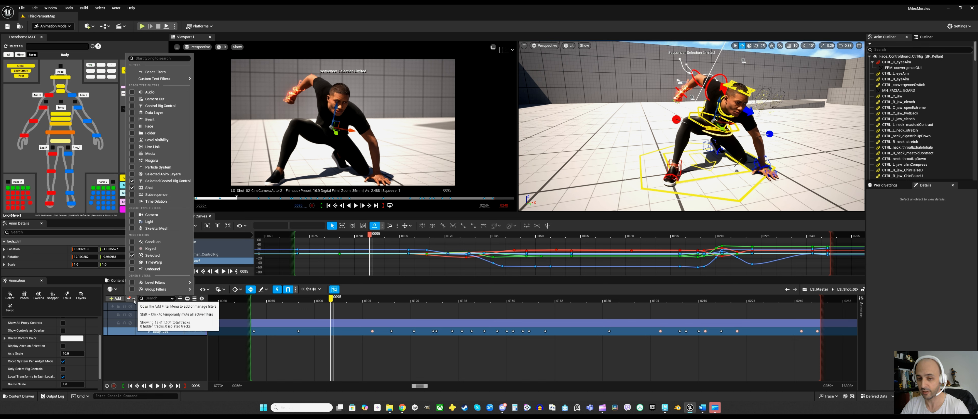
left_click(146, 72)
left_click(164, 339)
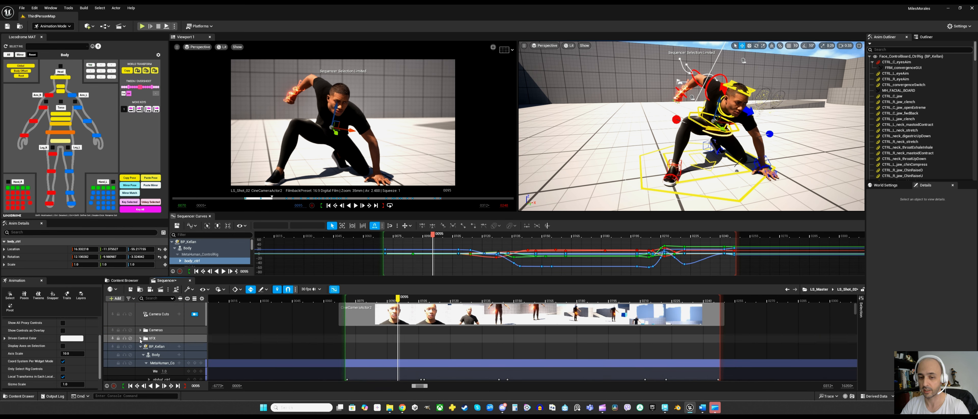
left_click(140, 346)
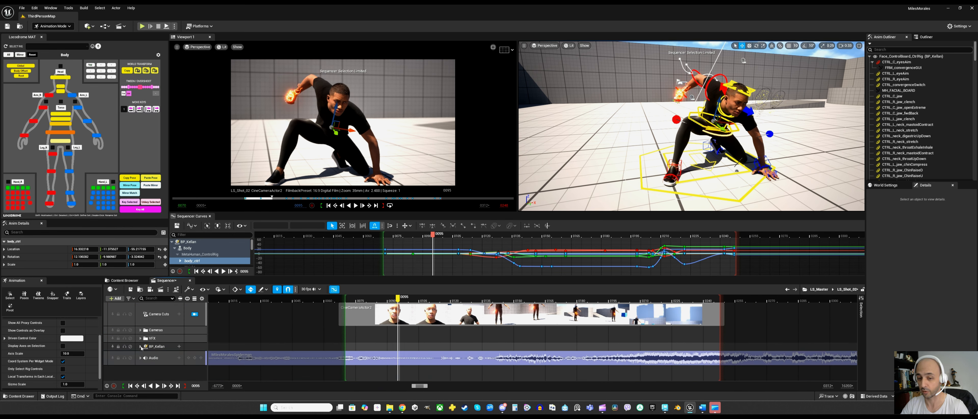
left_click(158, 357)
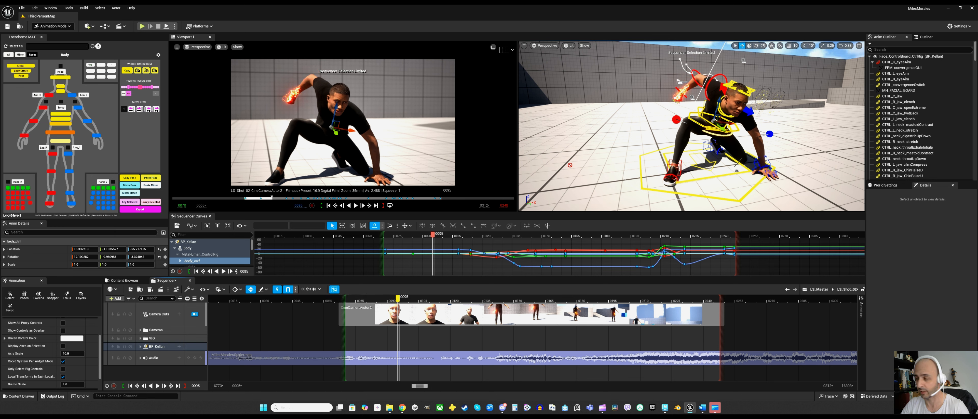
Test the limited viewport selection on the background wall and the electric lightning effect, and open the viewport's Show options
left_click_drag(667, 153, 696, 152, "alt")
left_click(856, 80)
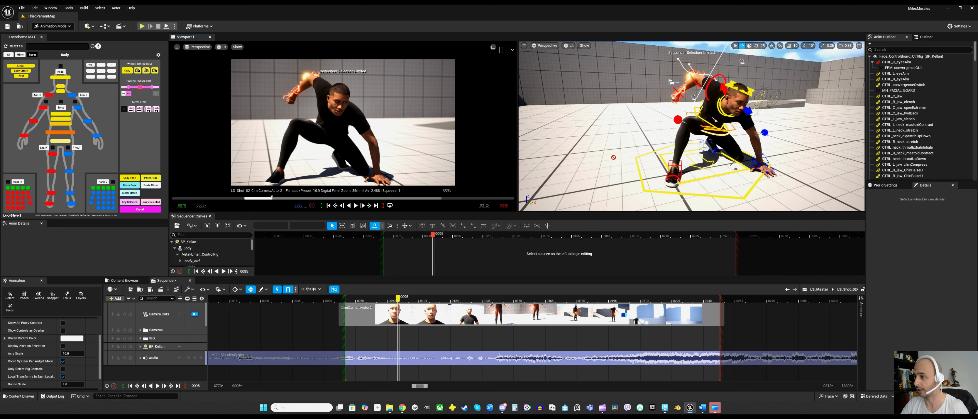
left_click_drag(626, 159, 613, 158, "alt")
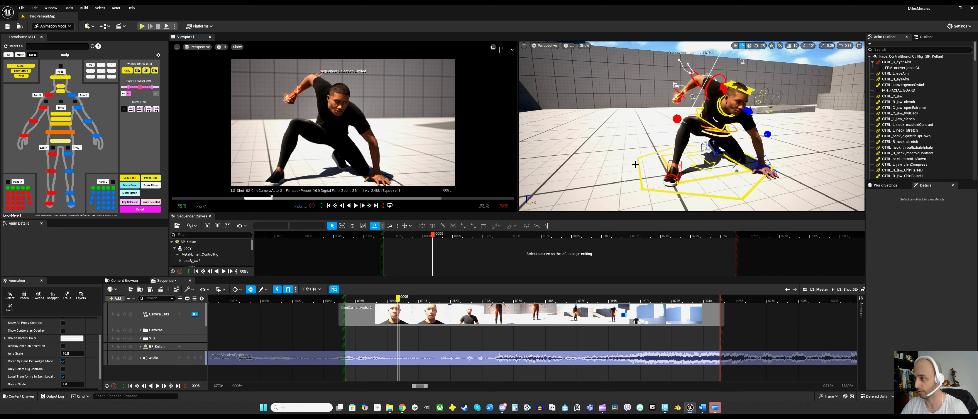
left_click(651, 172)
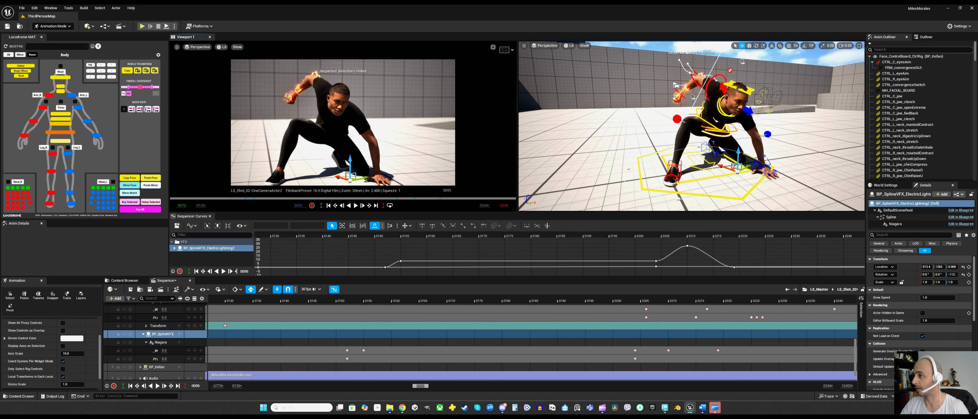
left_click(584, 46)
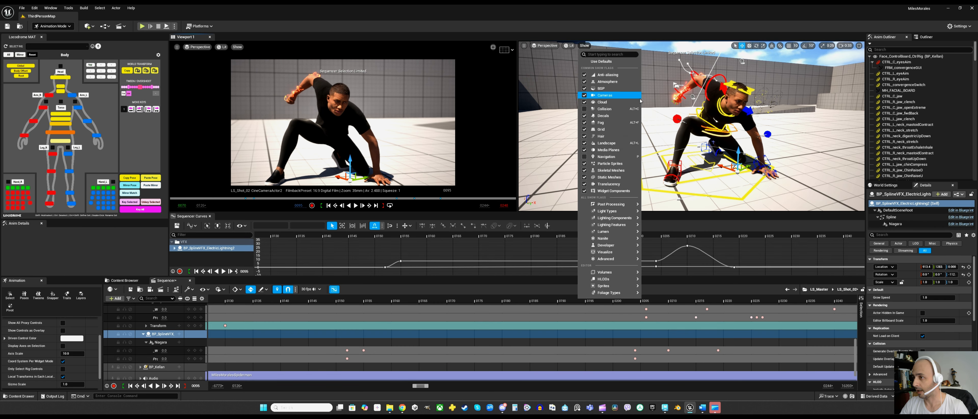
left_click(653, 100)
Test the limited selection on CineCameraActor2 and the BP_Kellan character in the viewport
scroll(653, 99, "down", 5)
left_click_drag(654, 99, 783, 108, "alt")
left_click(595, 97)
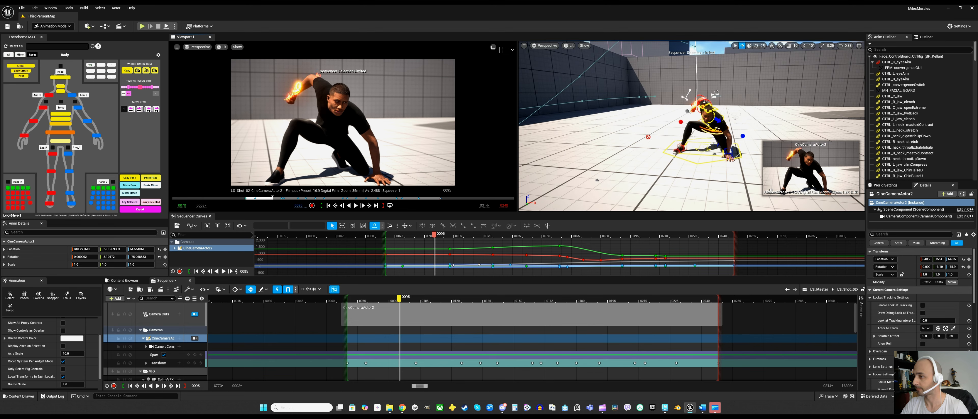
scroll(708, 126, "up", 5)
left_click(707, 129)
left_click(696, 126)
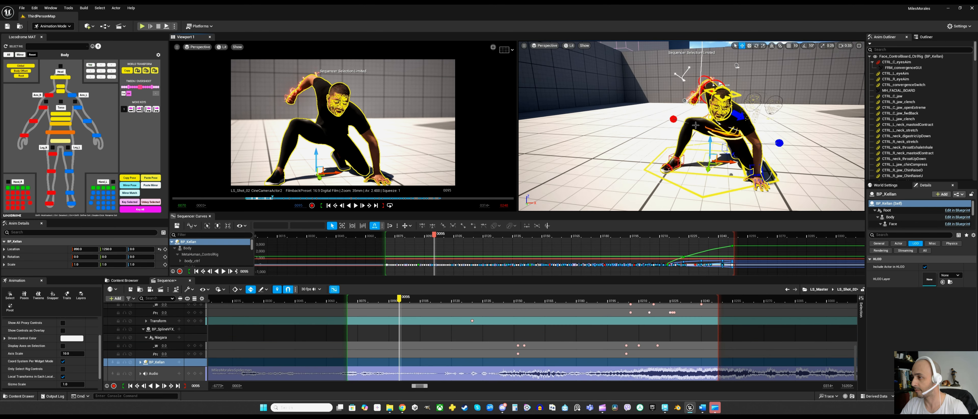
left_click_drag(696, 126, 720, 134, "alt")
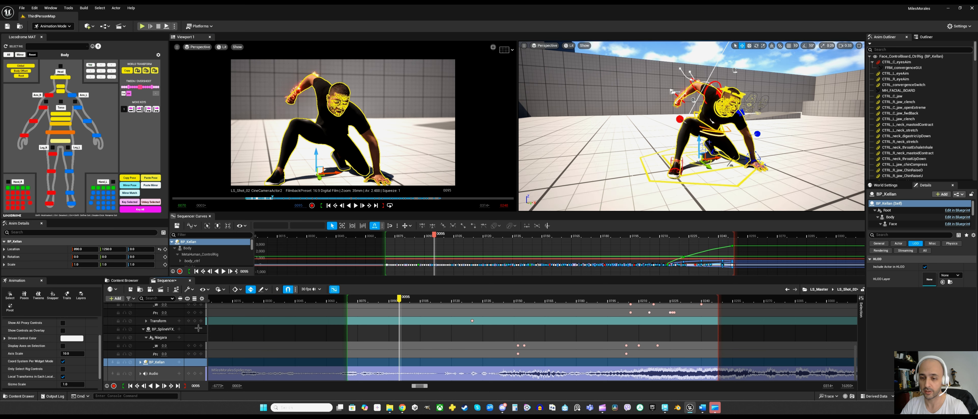
Enable Only Select Rig Controls again and select the character's right upper arm FK control
left_click(63, 369)
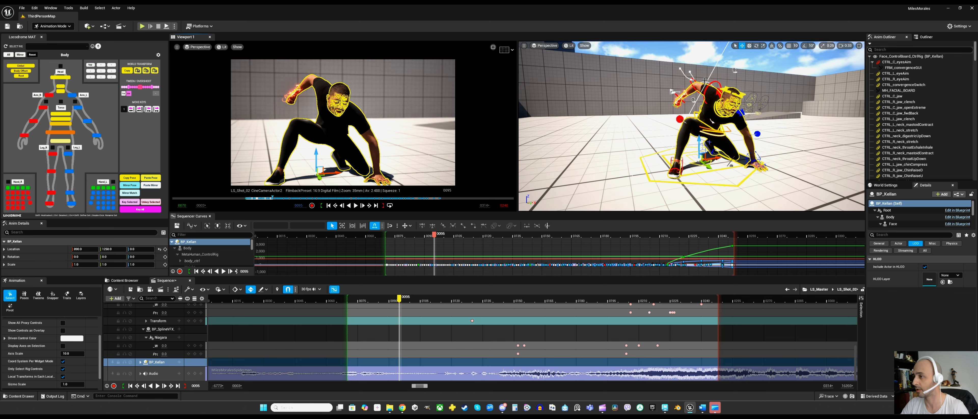
left_click(720, 83)
right_click_drag(717, 156, 740, 156, "alt")
left_click_drag(717, 157, 692, 157, "alt")
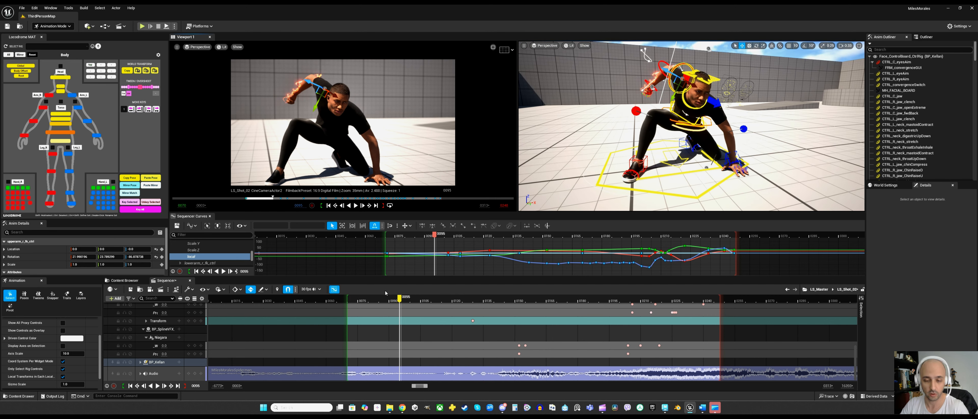
Select the body control and examine its keys around frame 147 closely in the Sequencer timeline
scroll(419, 328, "up", 3, "ctrl")
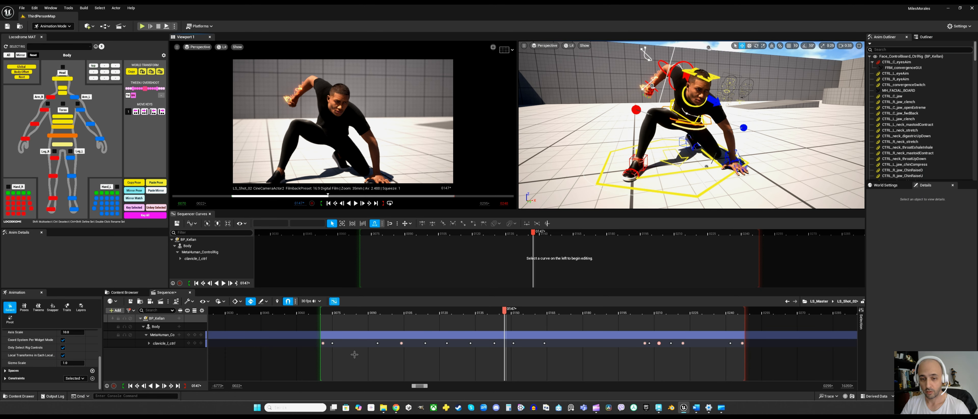
scroll(338, 366, "up", 3, "ctrl")
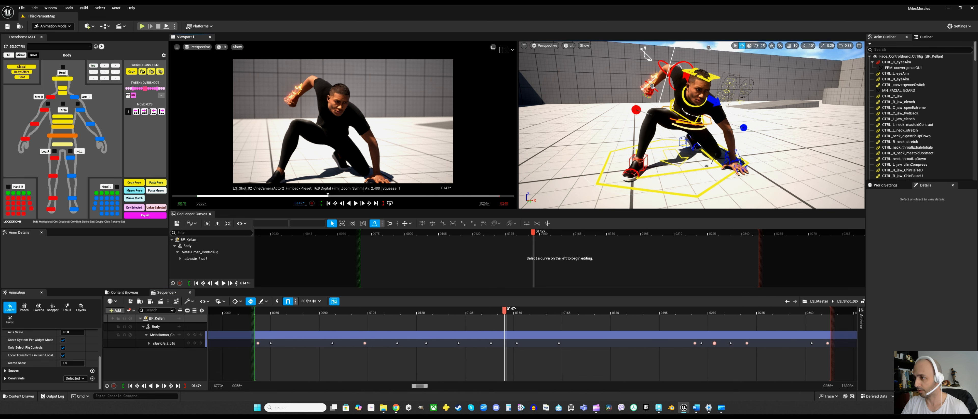
left_click(691, 124)
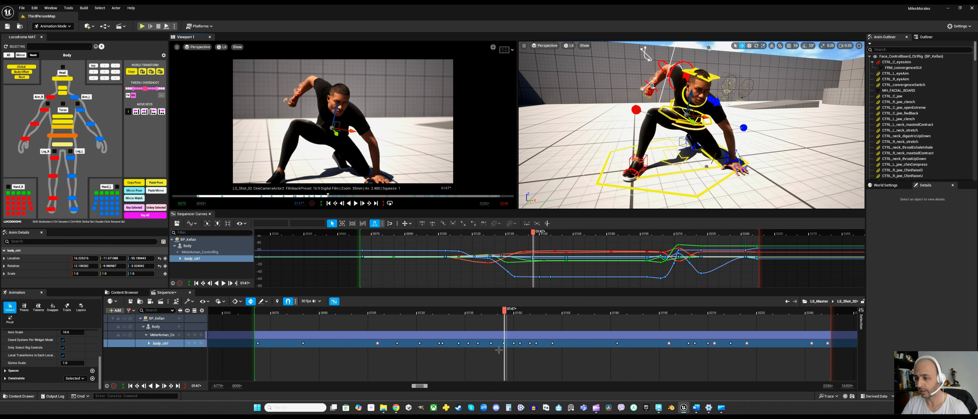
scroll(524, 346, "up", 2, "ctrl")
scroll(524, 346, "up", 5, "ctrl")
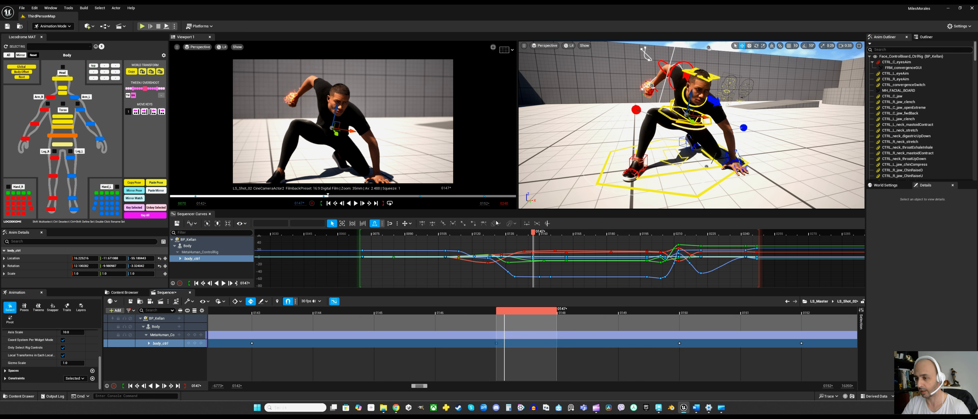
Enlarge the Sequencer Curves panel and compare its time range with the Sequencer timeline, scrubbing to frame 134
left_click_drag(497, 210, 498, 197)
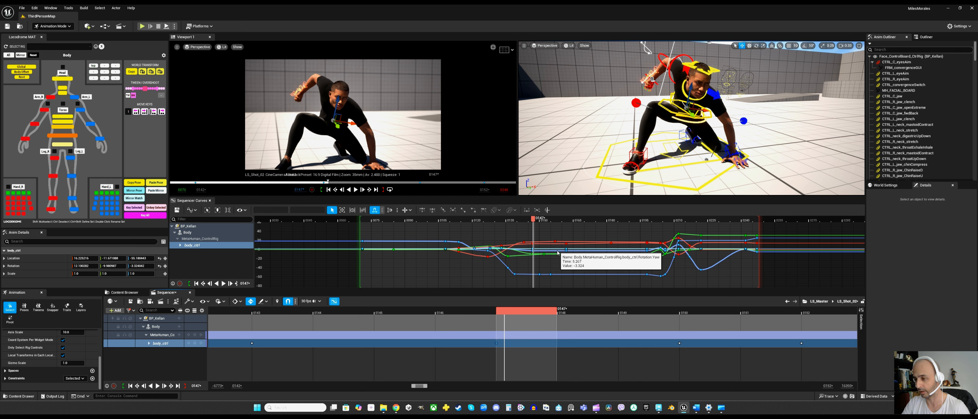
scroll(551, 276, "up", 1)
right_click_drag(550, 275, 564, 275, "alt")
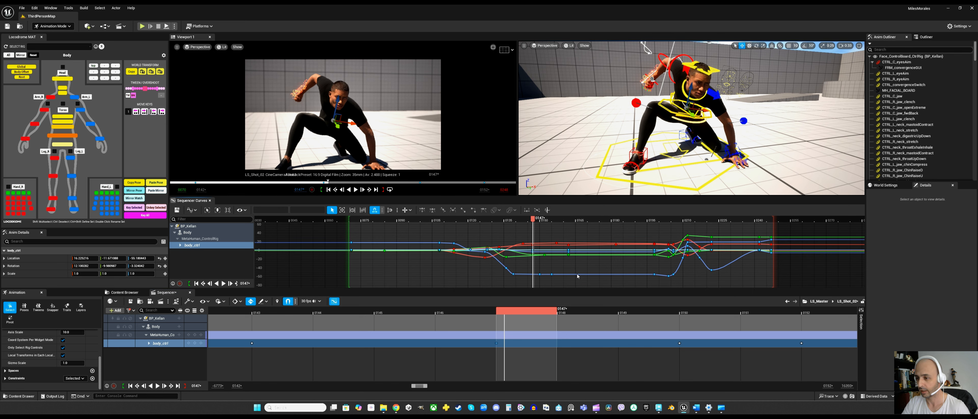
middle_click_drag(582, 274, 522, 271, "alt")
right_click_drag(523, 271, 436, 271, "alt")
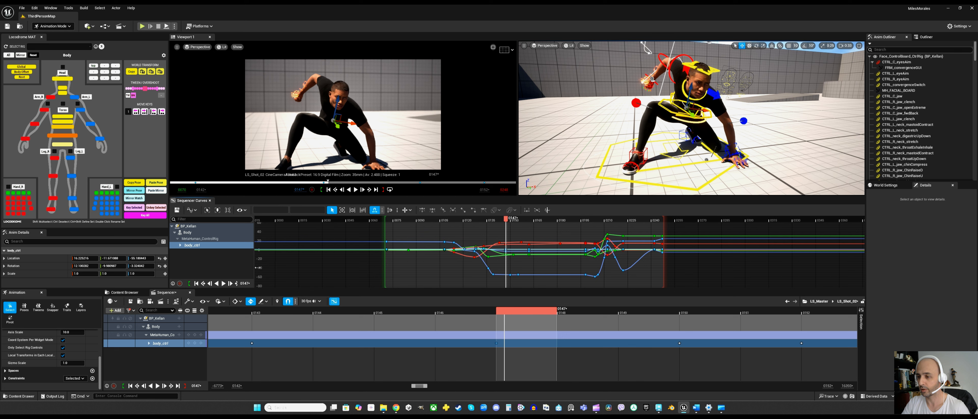
right_click_drag(505, 363, 429, 356, "alt")
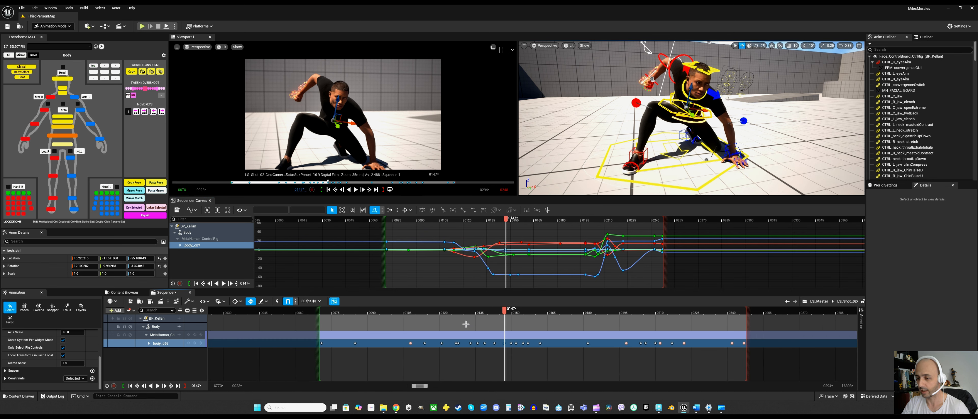
left_click_drag(505, 311, 473, 311)
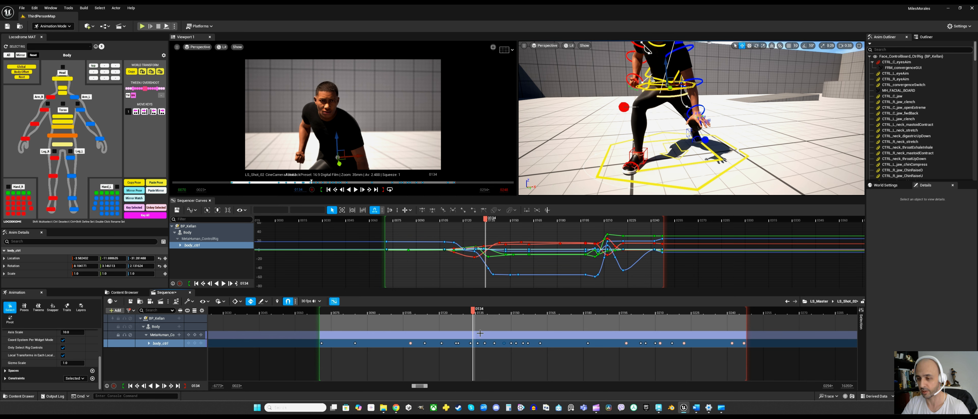
scroll(531, 257, "up", 1)
scroll(588, 250, "up", 2)
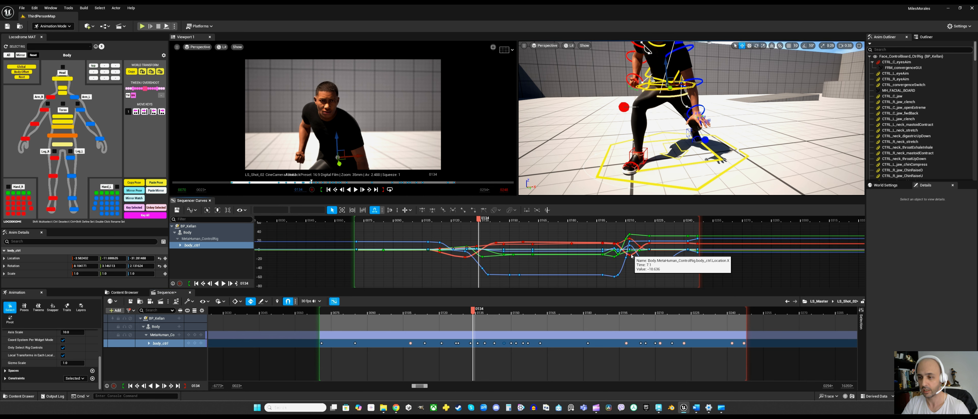
Enable Link Curve Editor Time Range in the Sequencer playback options and test the shared zoom from both timelines
left_click(224, 303)
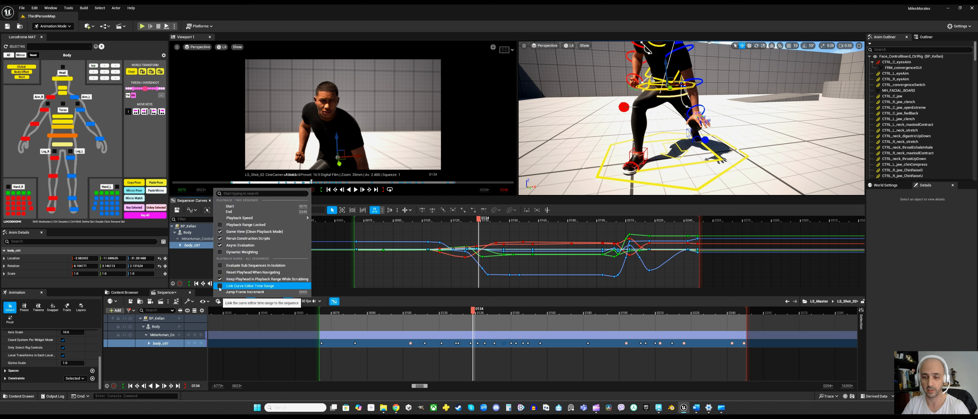
left_click(219, 286)
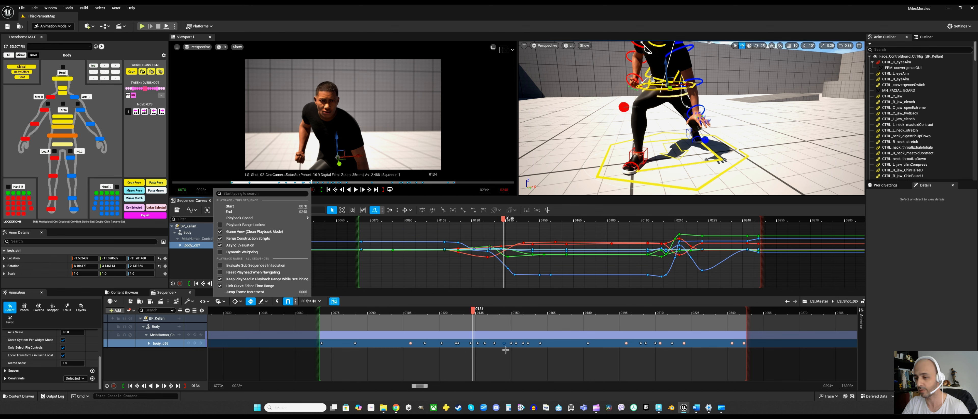
mouse_move(505, 350)
right_mouse_down("alt")
mouse_move(585, 348)
mouse_move(482, 347)
mouse_move(532, 344)
mouse_move(521, 343)
right_mouse_up("alt")
mouse_move(544, 268)
right_mouse_down("alt")
mouse_move(542, 247)
mouse_move(535, 255)
right_mouse_up("alt")
right_click_drag(518, 327, 520, 328, "alt")
right_click_drag(658, 343, 634, 342, "alt")
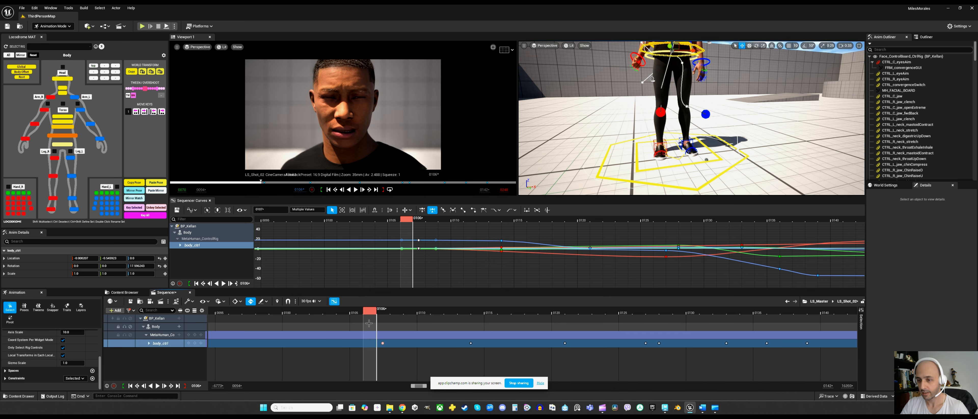
Scrub the playhead by partial frames in the Sequencer and curve timelines, and jump forward to frame 107
left_click(541, 383)
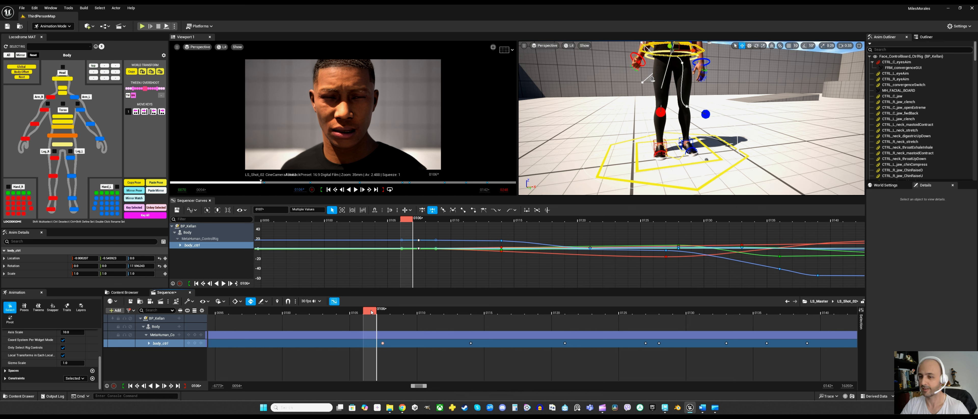
left_click_drag(372, 312, 352, 316)
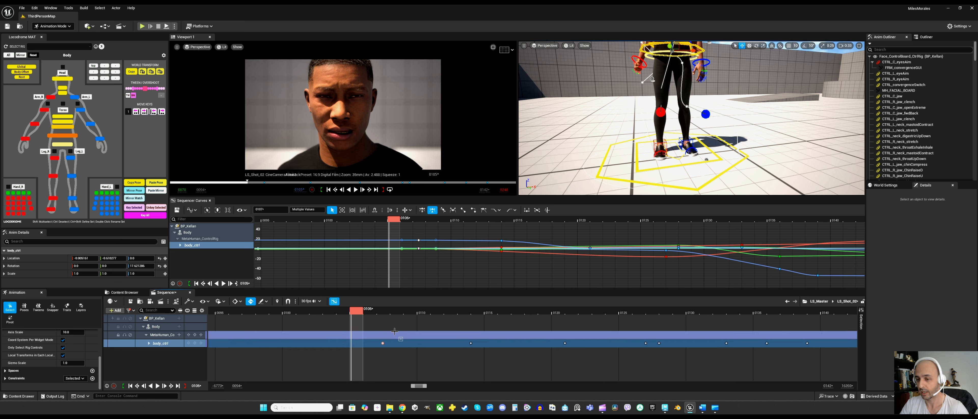
left_click_drag(395, 220, 400, 220)
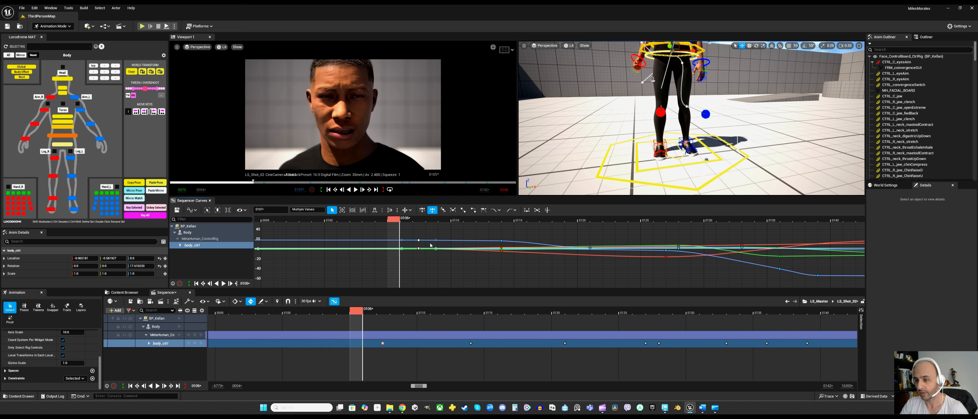
key("period")
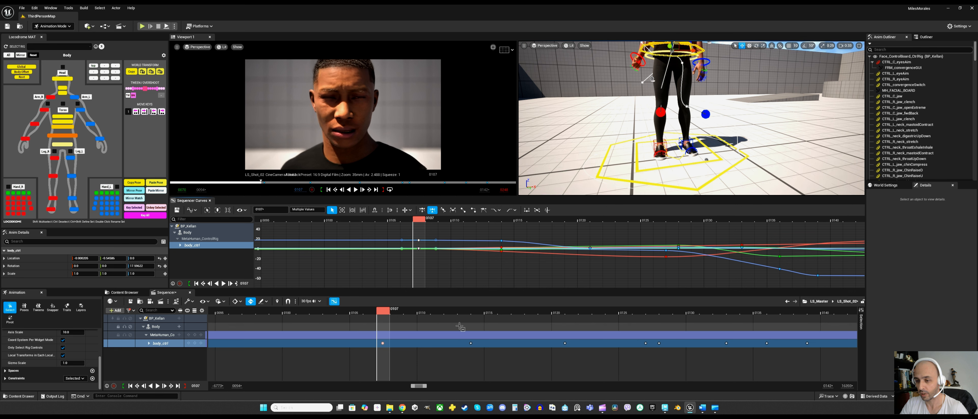
Step frame by frame around frame 107 and move the off-frame body control key onto a whole frame with Snap To Frame
key("Right")
key("Left")
key("Right")
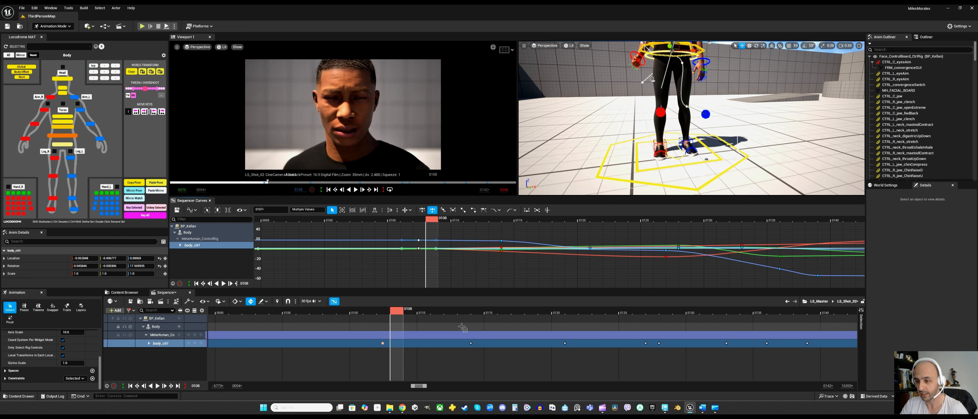
key("Left")
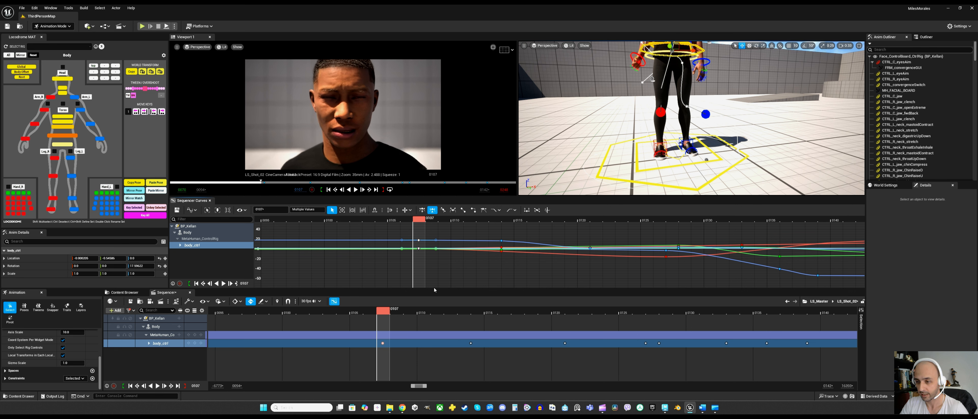
left_click(383, 343)
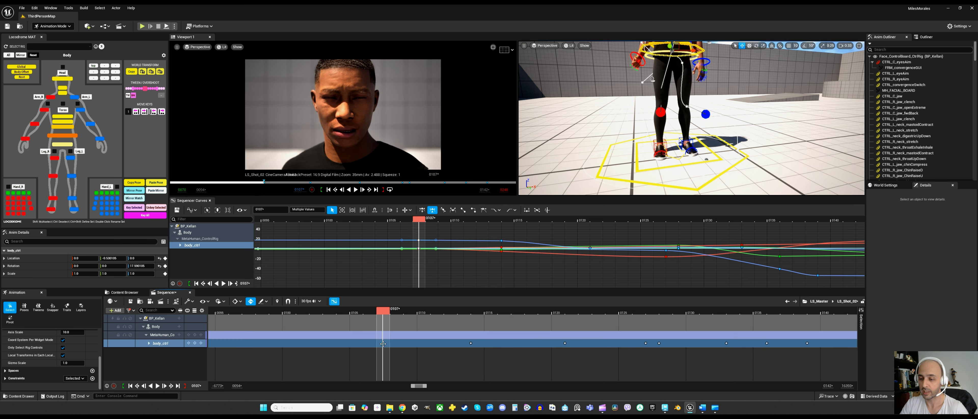
right_click(383, 344)
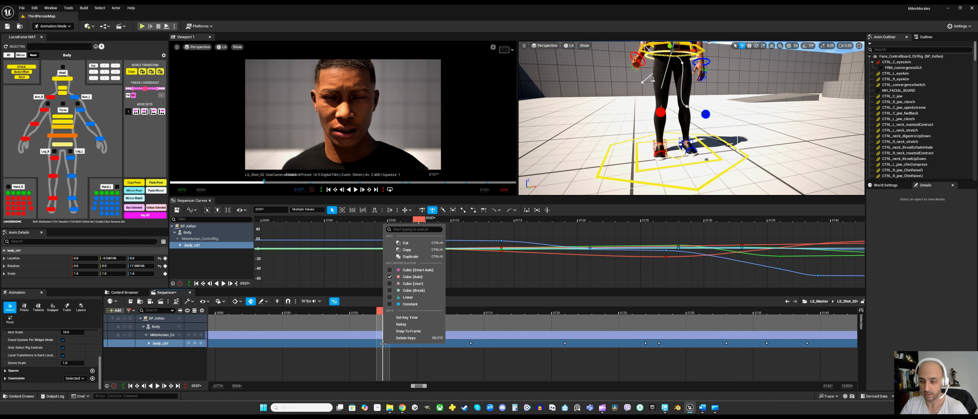
left_click(405, 331)
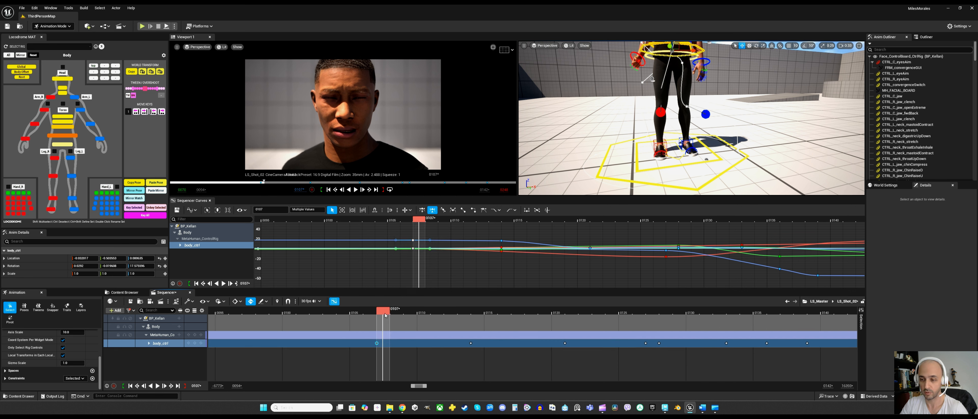
Step back one frame, box-select the body control keys, clear the selection, and turn on snapping in the Sequencer
key("Left")
left_click_drag(344, 346, 712, 334)
left_click(429, 365)
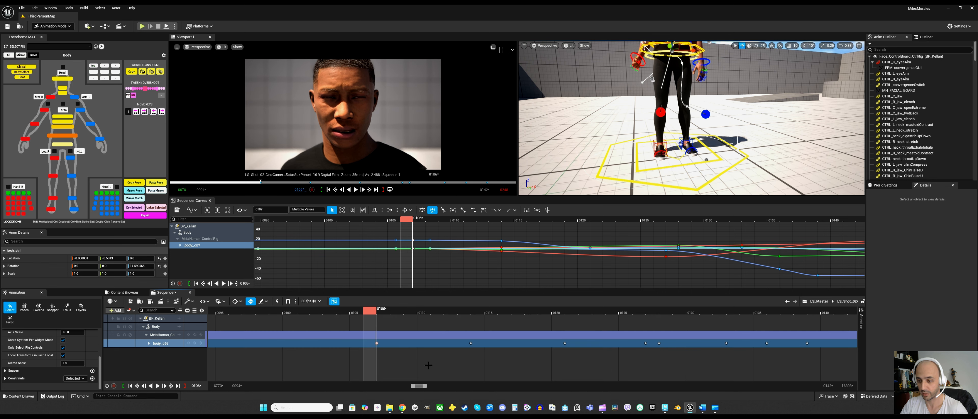
left_click(287, 301)
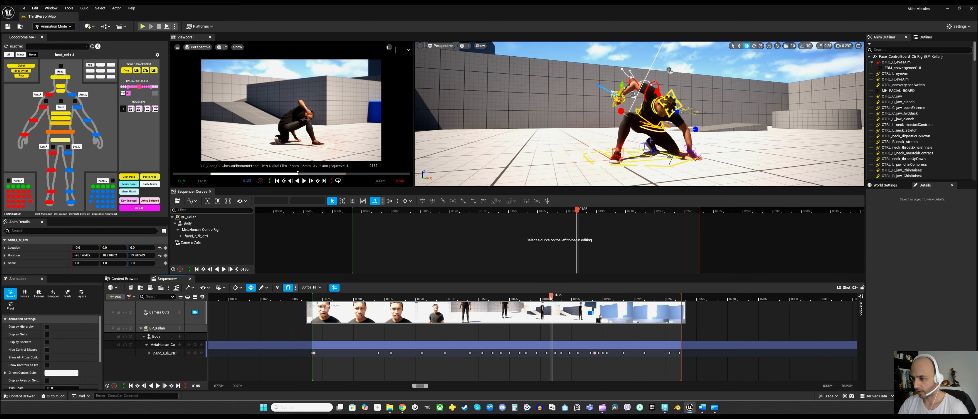
Scrub the LS_Shot_02 timeline across its playback range and beyond the end to frame 273, finishing at frame 198
left_click_drag(548, 299, 443, 303)
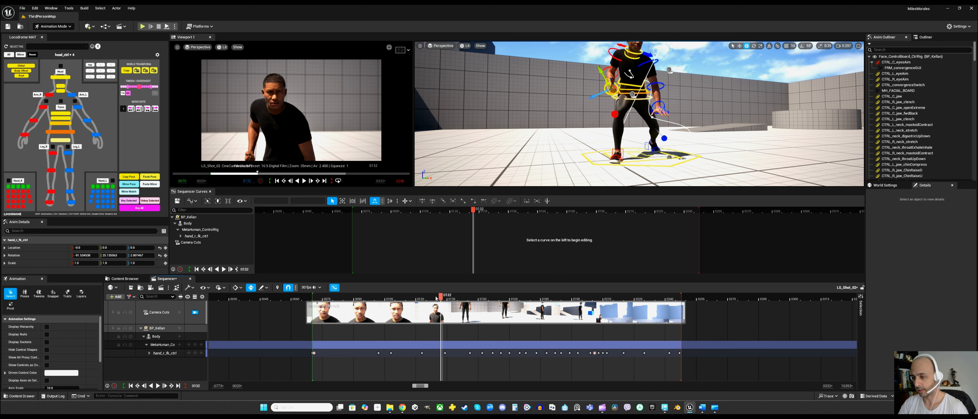
left_click_drag(437, 298, 326, 298)
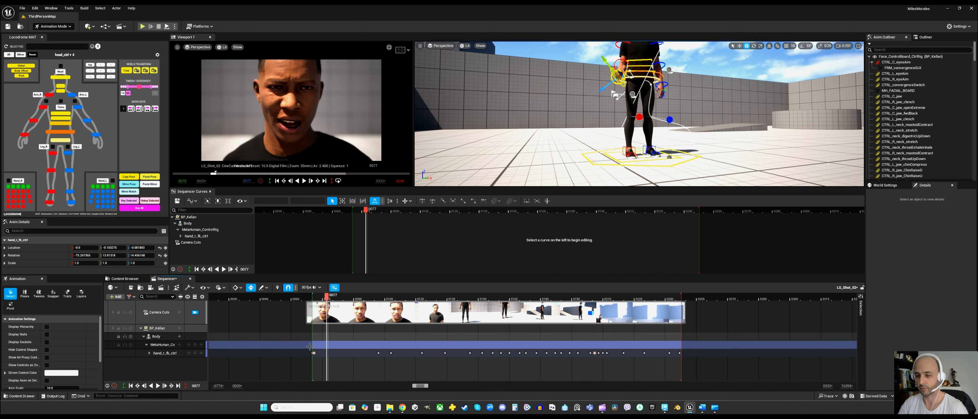
left_click(312, 297)
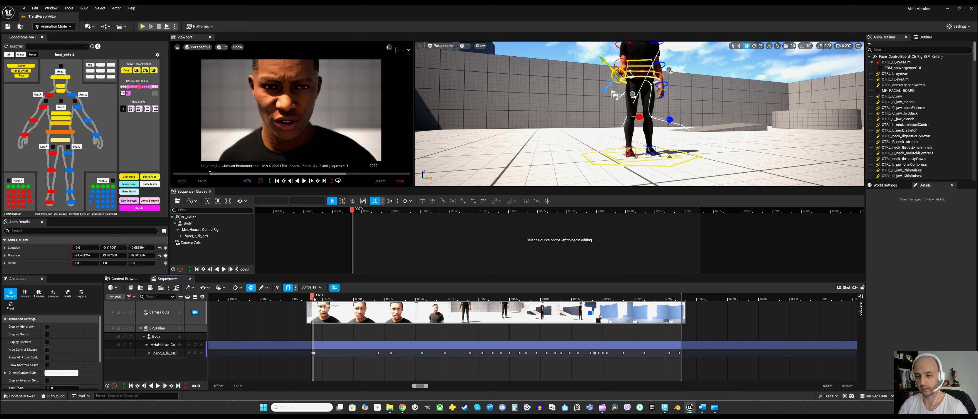
left_click_drag(313, 298, 683, 291)
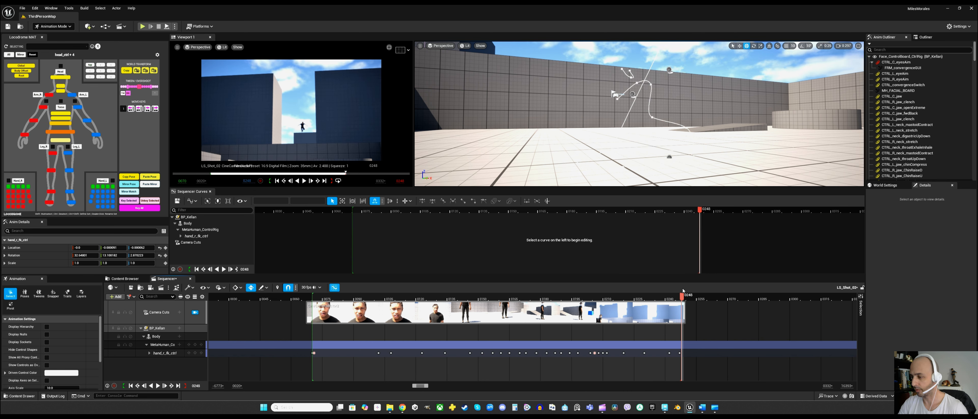
left_click_drag(682, 295, 733, 300)
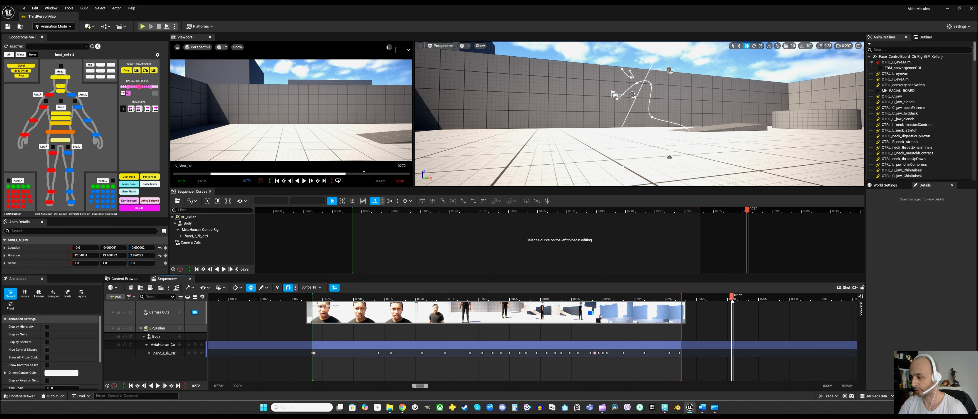
left_click(440, 299)
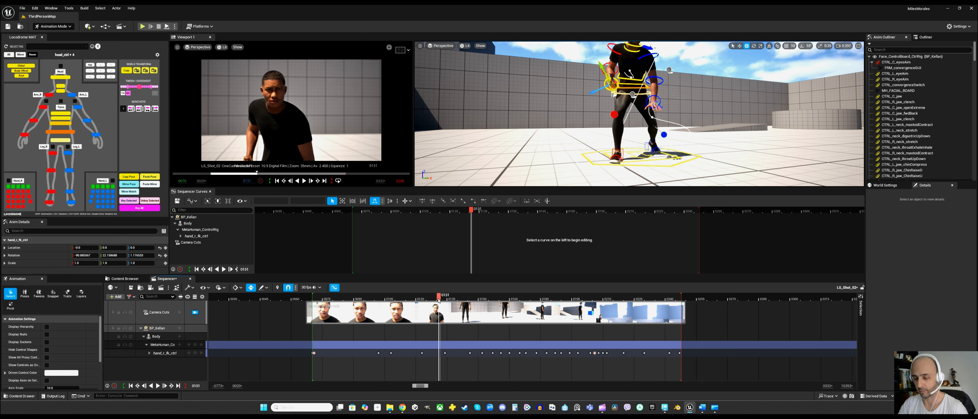
scroll(436, 315, "up", 5, "ctrl")
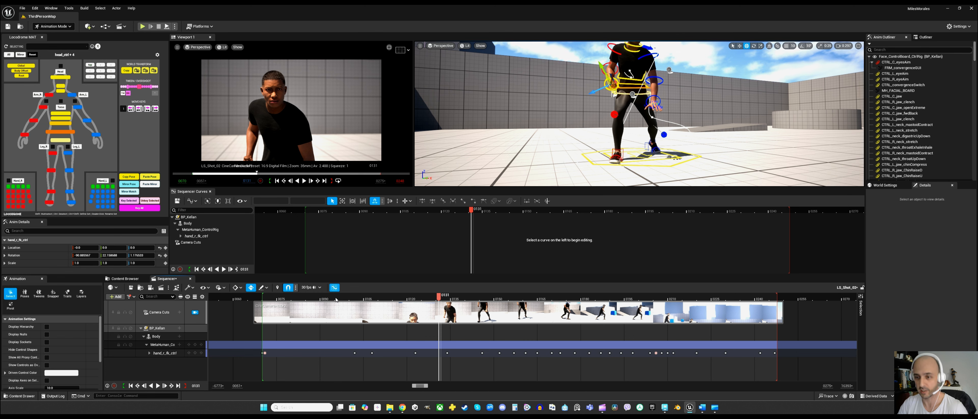
left_click_drag(335, 299, 632, 299)
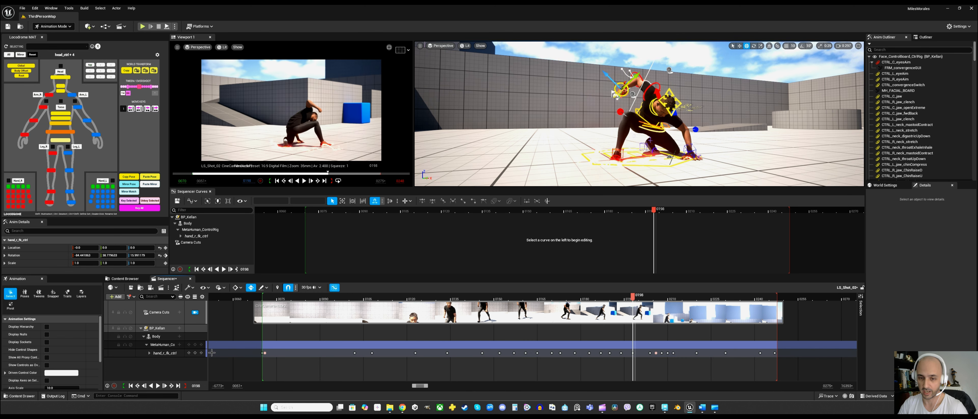
Enable Keep Playhead in Playback Range While Scrubbing, test it up to the end of the range, and return to frame 137
left_click(224, 287)
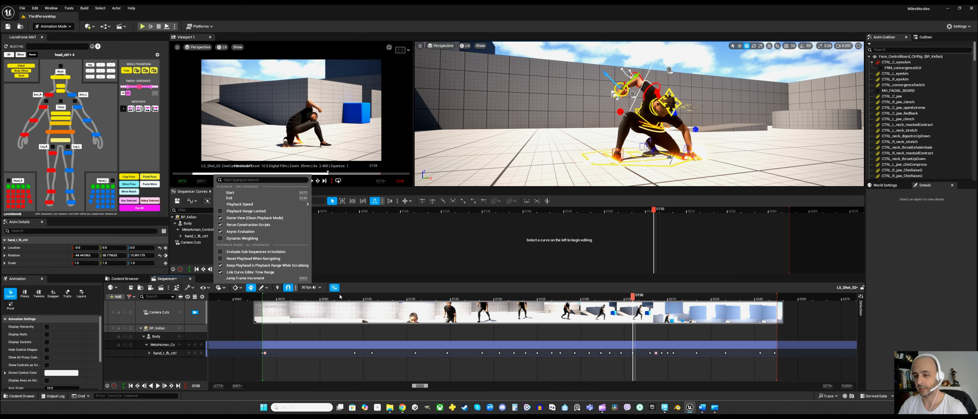
left_click(322, 299)
left_click_drag(322, 299, 774, 299)
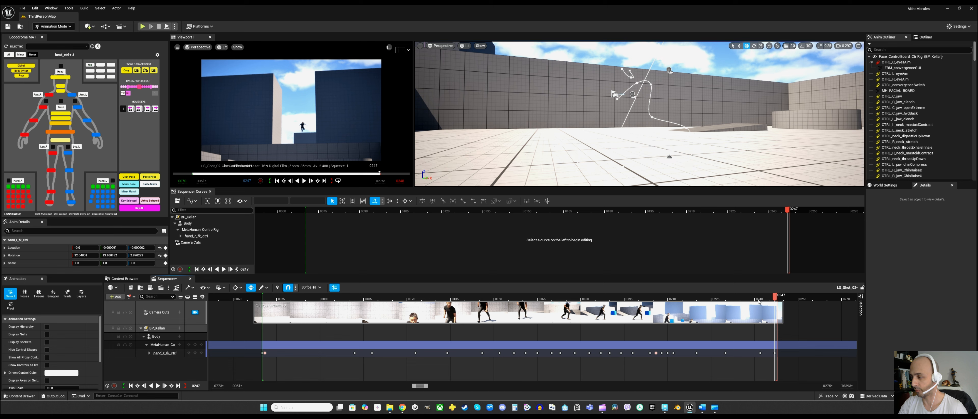
left_click(457, 299)
Extend the playback range outward at both its start and end, and scrub the playhead to test it
scroll(448, 332, "down", 3, "ctrl")
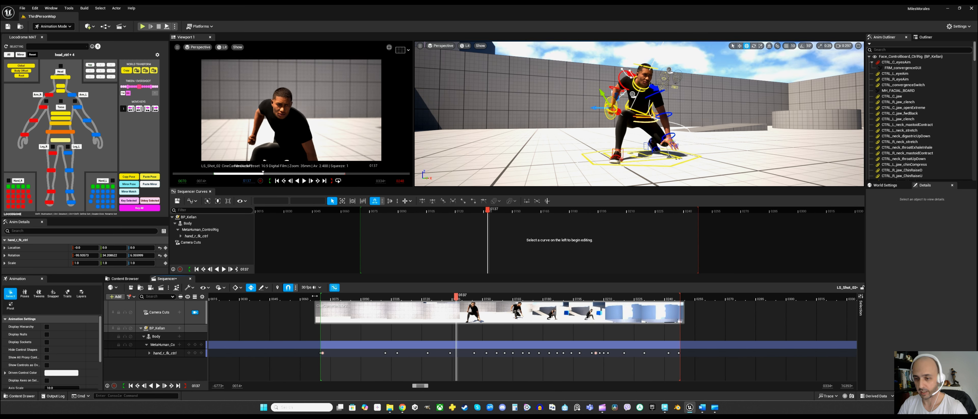
mouse_move(315, 296)
left_mouse_down()
mouse_move(221, 301)
mouse_move(240, 308)
left_mouse_up()
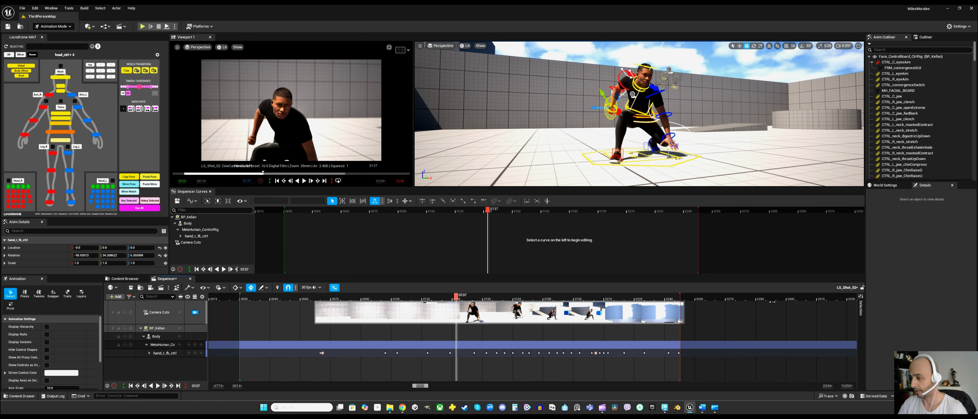
left_click_drag(772, 302, 786, 302)
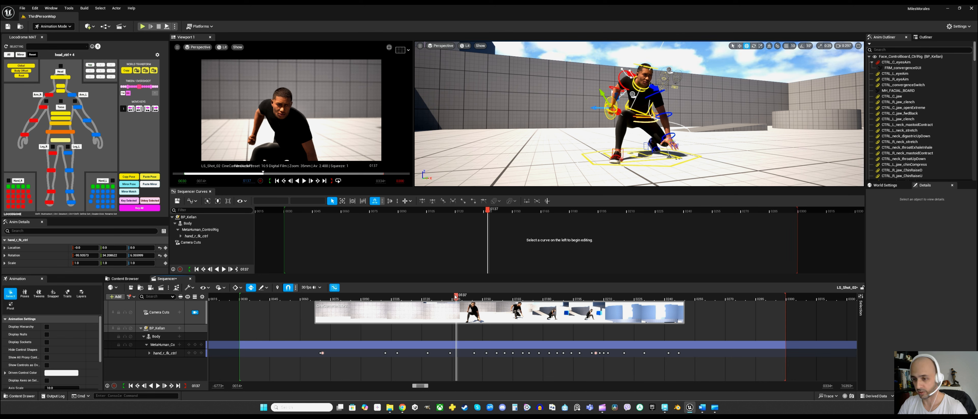
left_click_drag(391, 300, 628, 311)
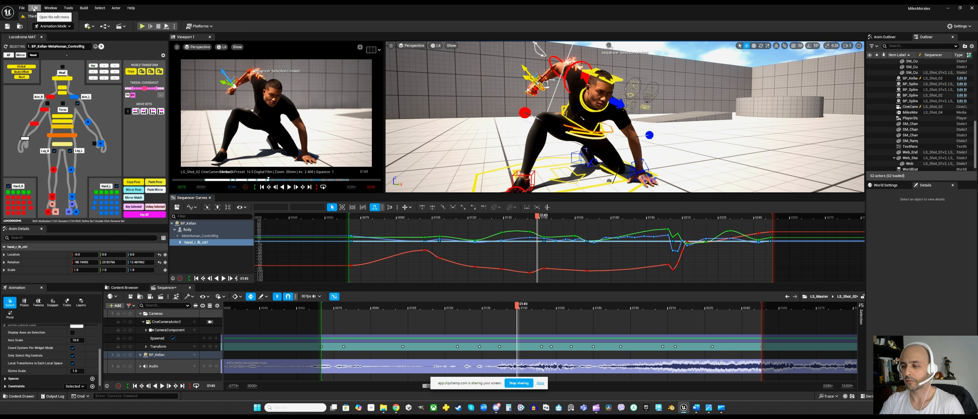
Open the Keyboard Shortcuts in Editor Preferences and examine the Curve Editor and Sequencer bindings, including Delete Keys
left_click(34, 8)
left_click(59, 93)
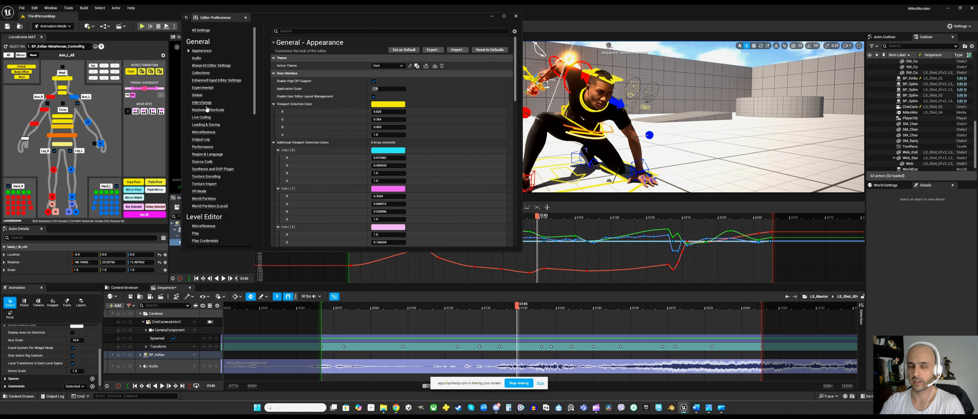
left_click(207, 110)
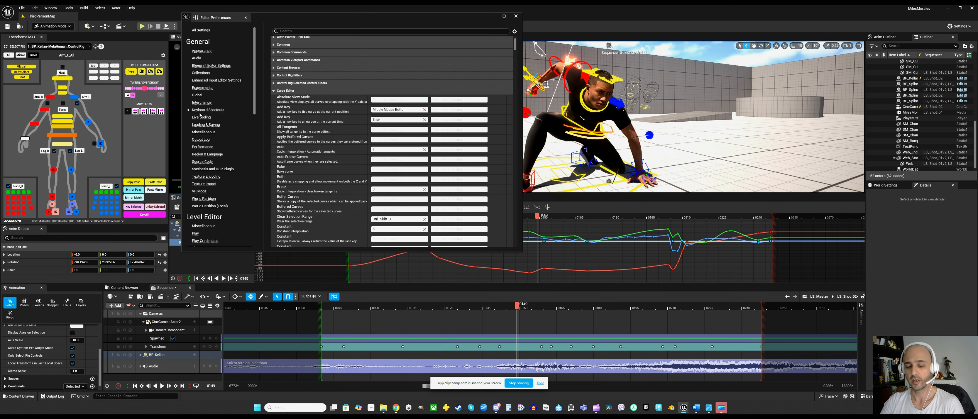
scroll(407, 139, "down", 3)
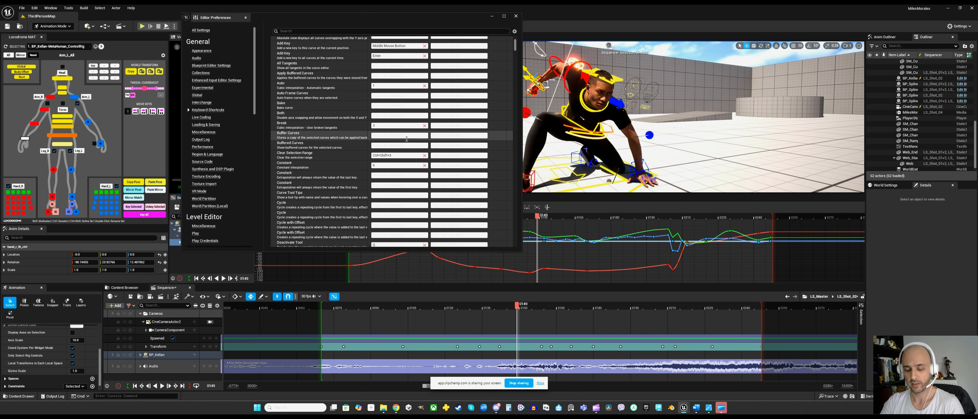
scroll(407, 139, "down", 15)
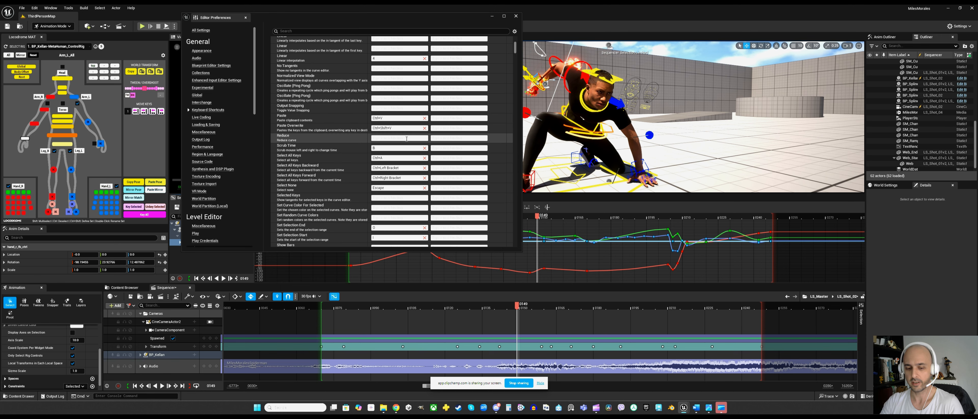
scroll(407, 139, "down", 8)
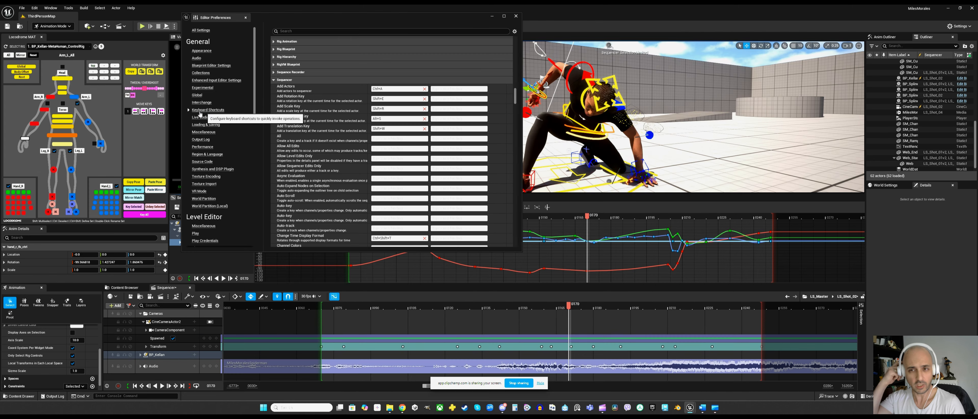
scroll(389, 126, "down", 5)
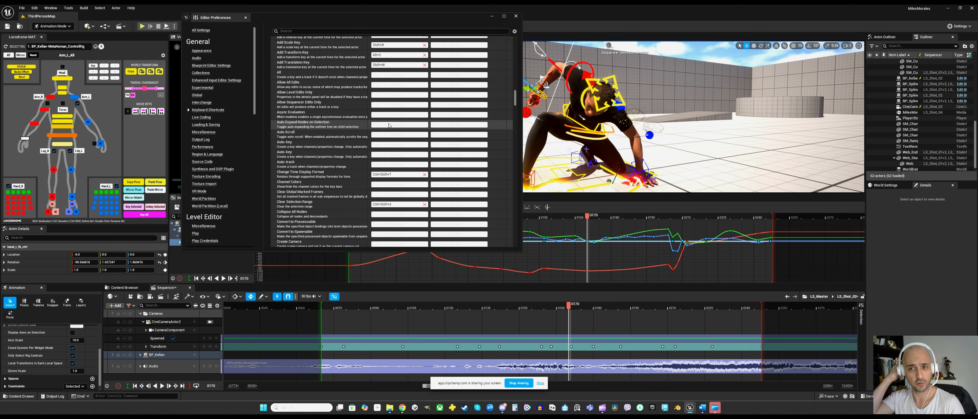
scroll(389, 126, "down", 4)
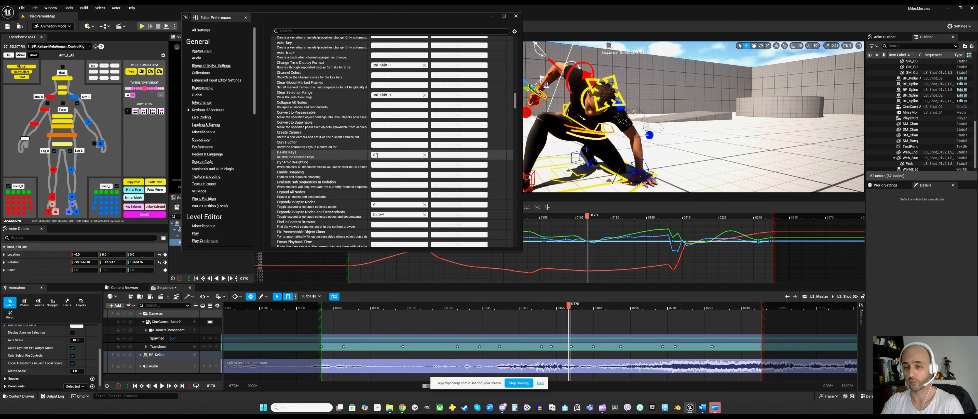
scroll(422, 185, "down", 10)
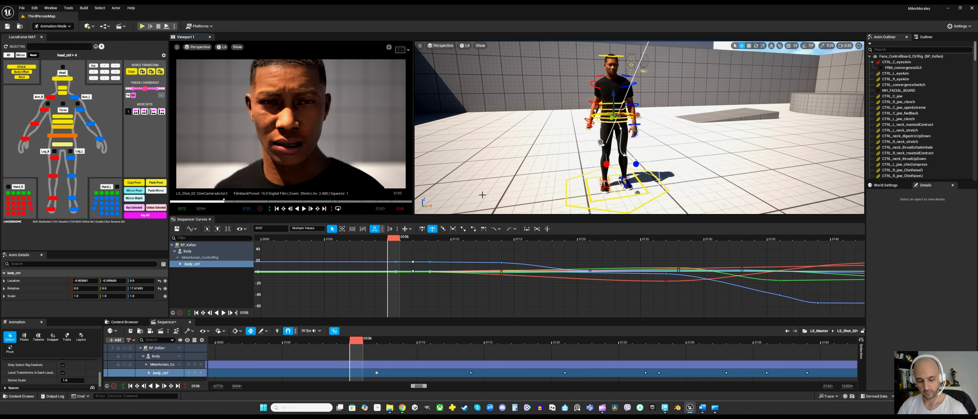
Orbit the viewport around the character and tune its Camera Speed, testing the zoom after each change and ending at a faster setting
left_click_drag(509, 182, 545, 161, "alt")
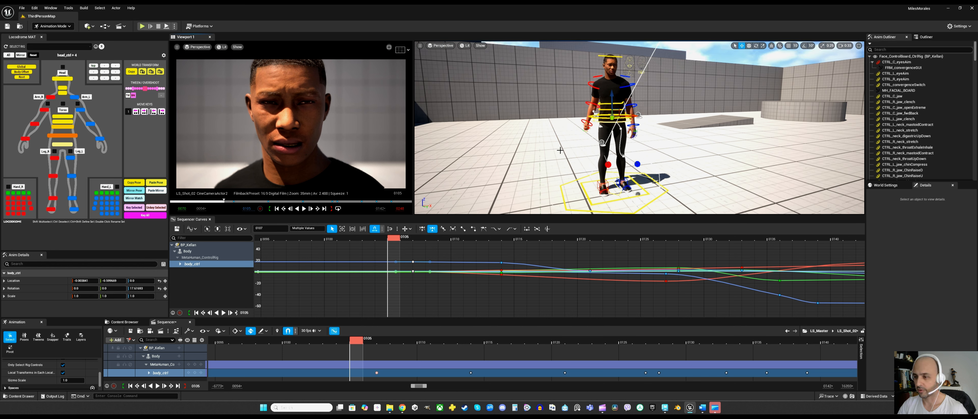
left_click_drag(562, 156, 599, 140, "alt")
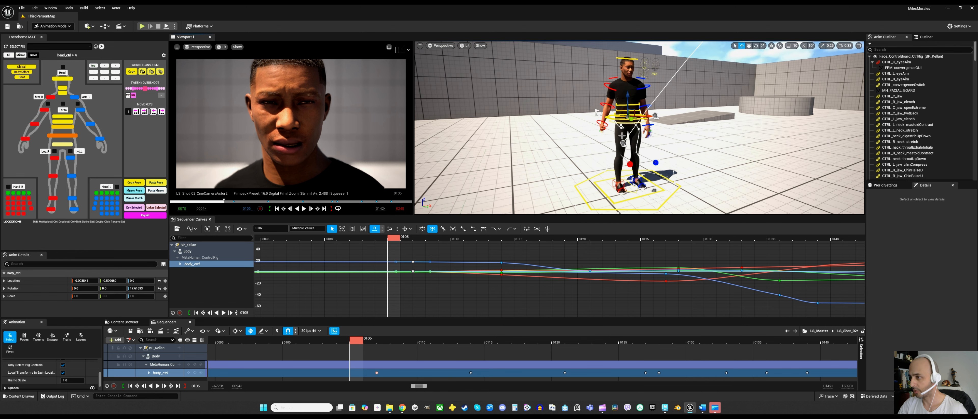
left_click(848, 47)
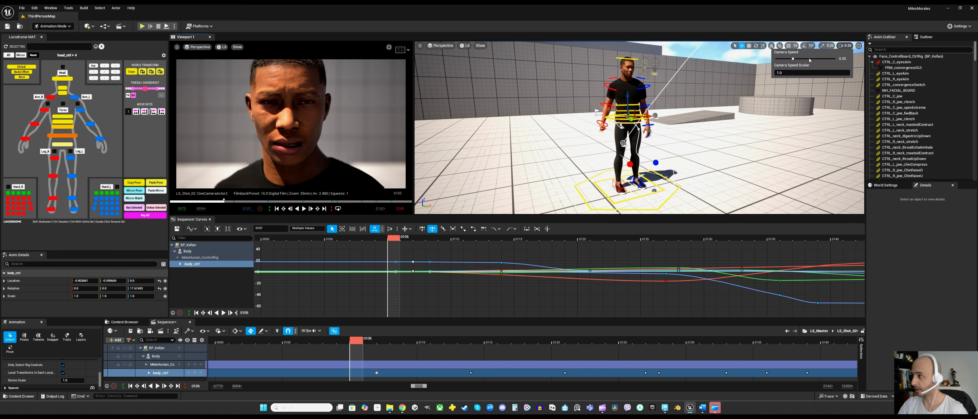
mouse_move(793, 59)
left_mouse_down()
mouse_move(802, 59)
mouse_move(792, 62)
left_mouse_up()
mouse_move(676, 136)
right_mouse_down("alt")
mouse_move(642, 137)
mouse_move(699, 136)
mouse_move(682, 137)
right_mouse_up("alt")
right_click_drag(323, 111, 349, 116, "alt")
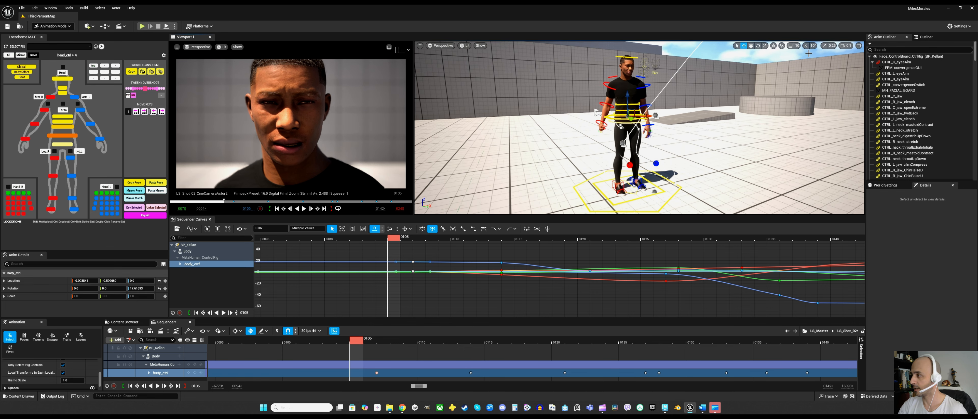
left_click(848, 47)
left_click_drag(807, 60, 818, 59)
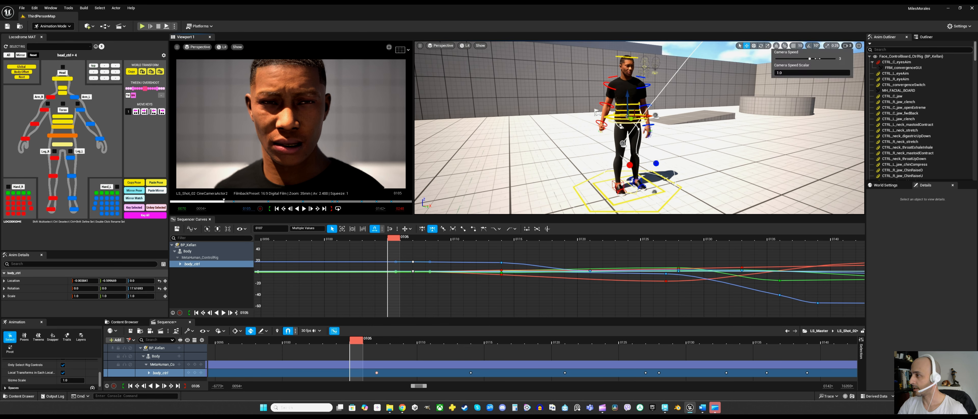
right_click_drag(691, 151, 712, 99, "alt")
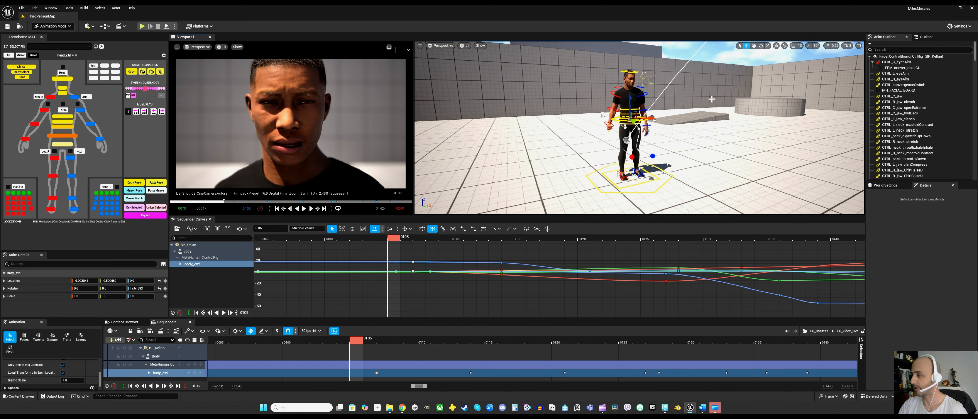
Lower the viewport Camera Speed to about 0.33, fine-tune it while navigating, and test it by orbiting and zooming in on the character
left_click(847, 46)
left_click_drag(797, 59, 794, 59)
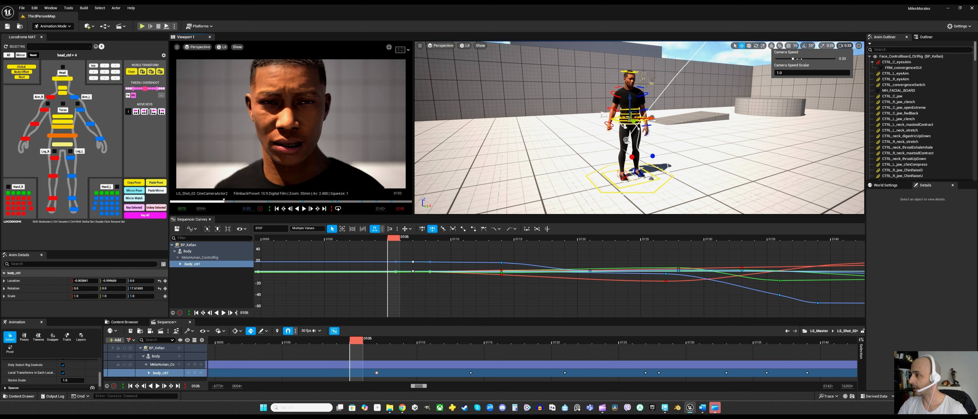
left_click_drag(709, 147, 702, 149, "alt")
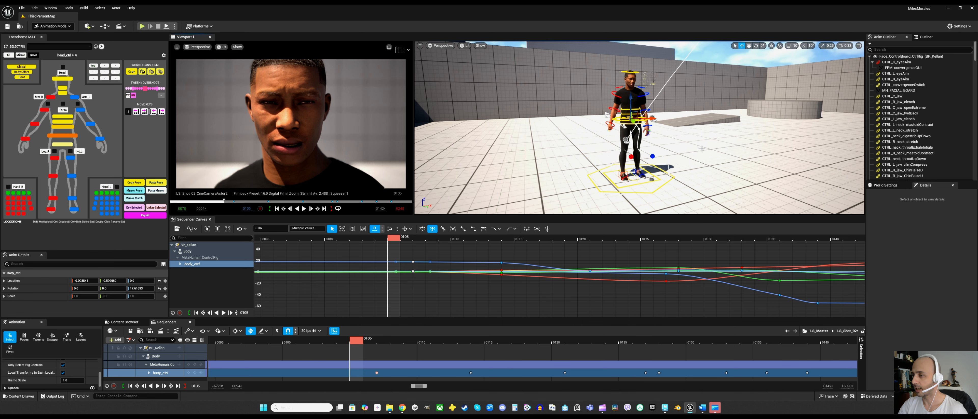
scroll(663, 146, "up", 1)
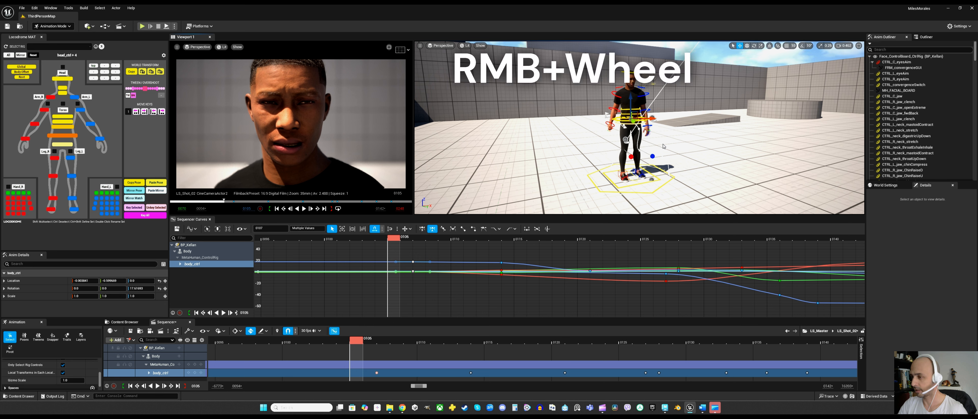
scroll(664, 146, "up", 1)
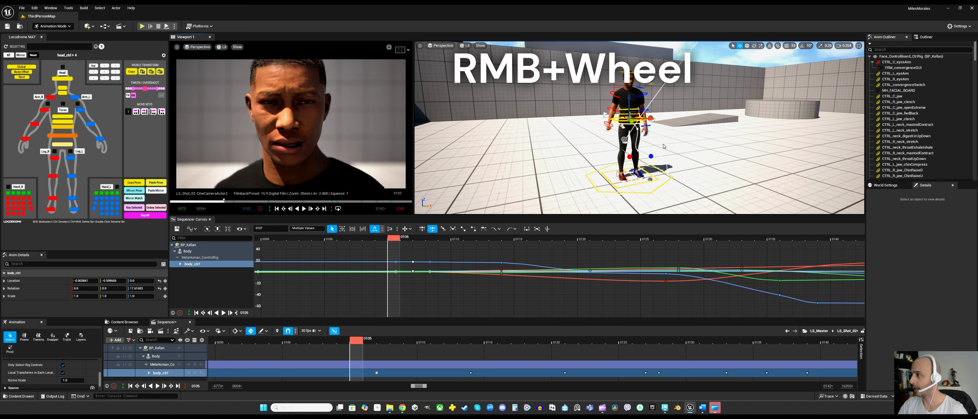
scroll(664, 146, "down", 2)
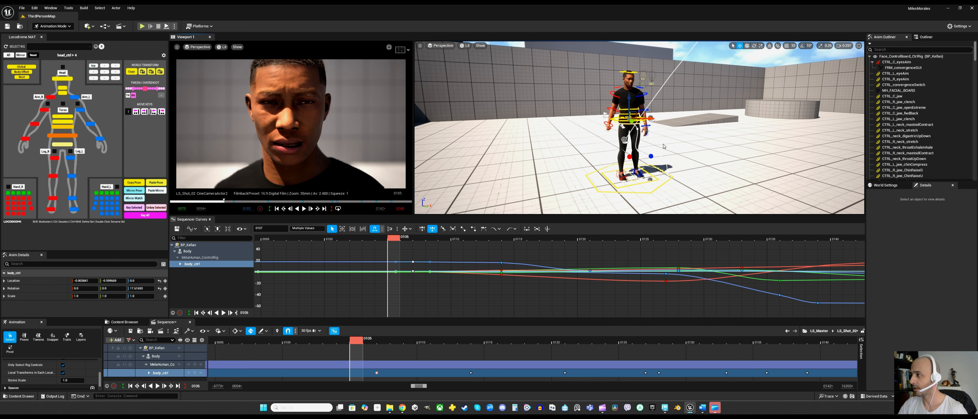
right_click_drag(664, 146, 750, 147, "alt")
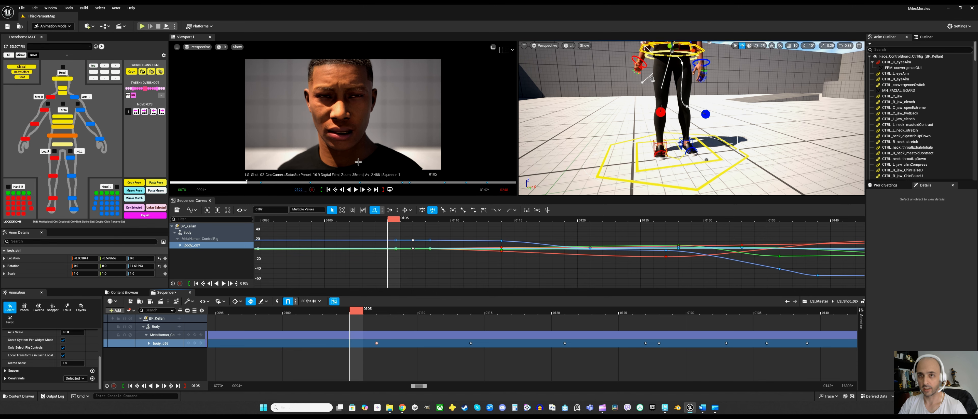
Open the Near Clip Plane value in the General Settings of the Project Settings
left_click(36, 9)
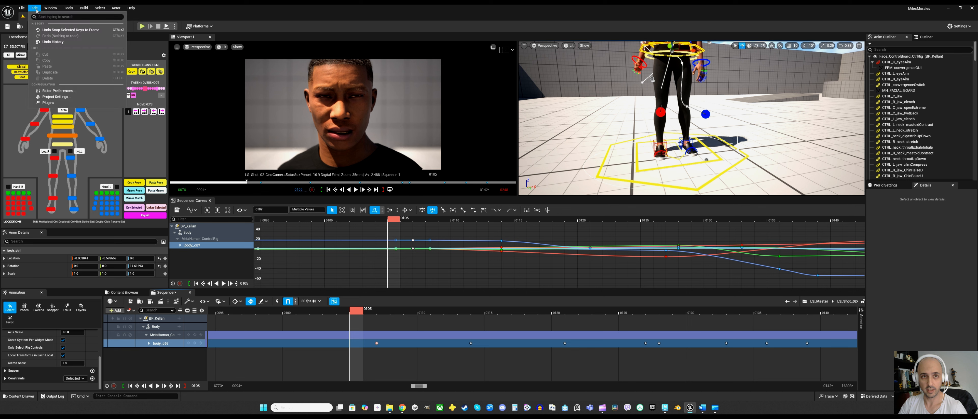
left_click(59, 98)
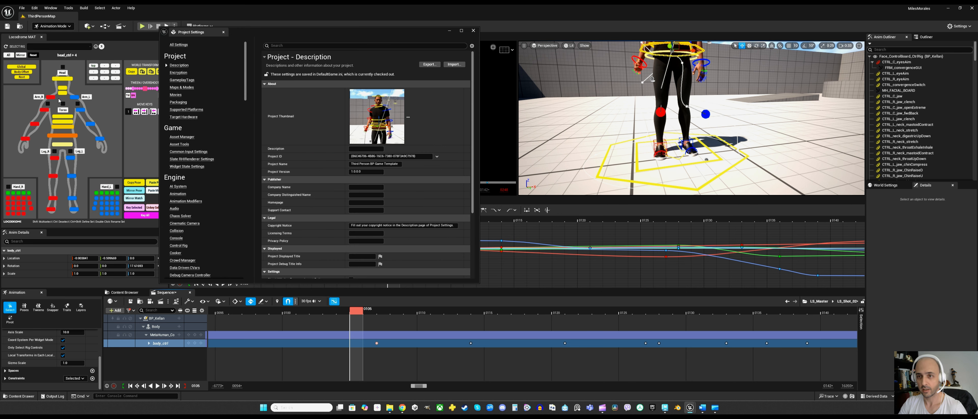
scroll(207, 124, "down", 3)
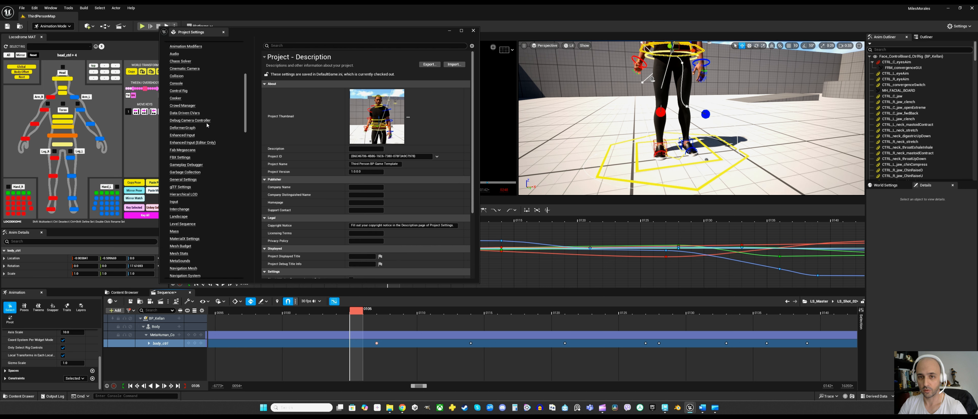
scroll(193, 154, "down", 3)
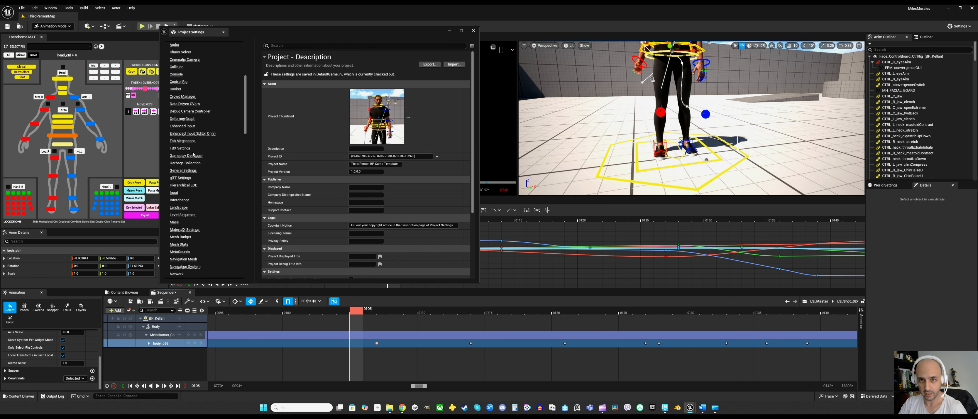
scroll(193, 154, "down", 1)
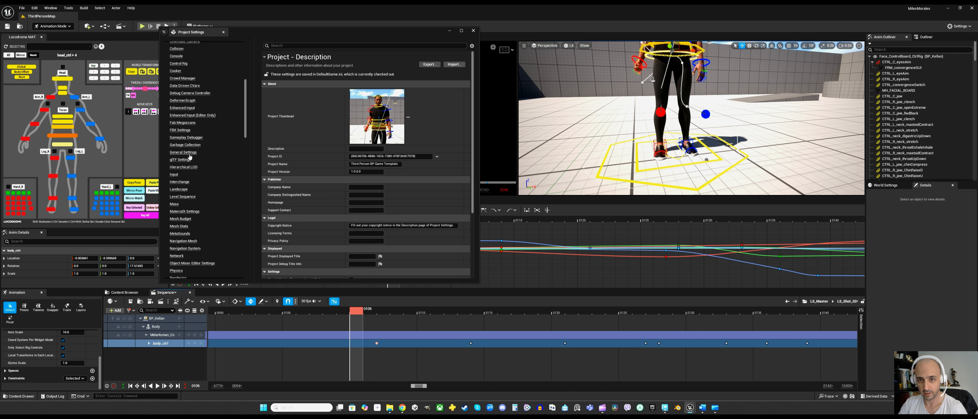
left_click(190, 154)
scroll(356, 181, "down", 5)
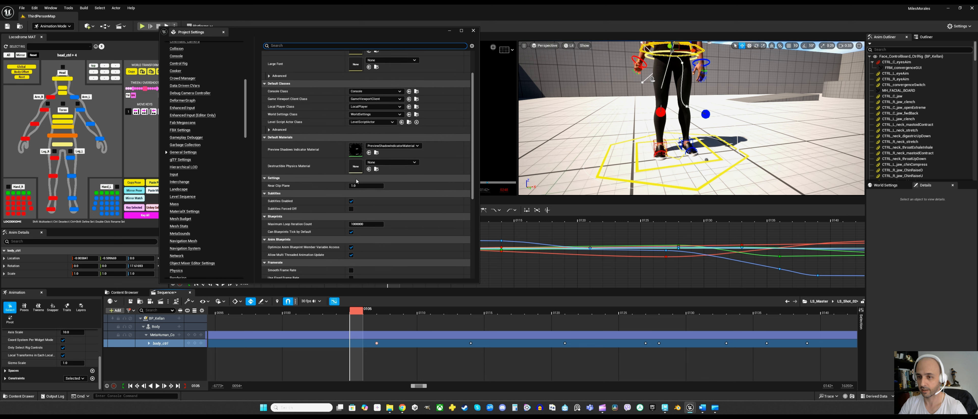
scroll(356, 181, "down", 3)
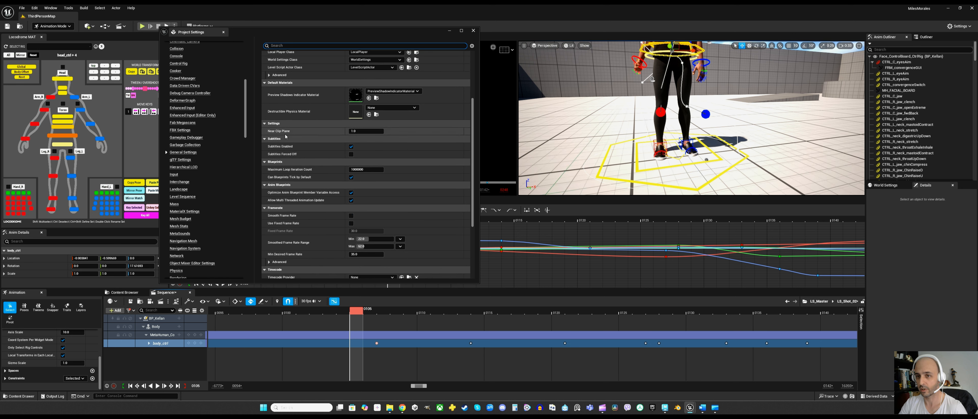
left_click(358, 131)
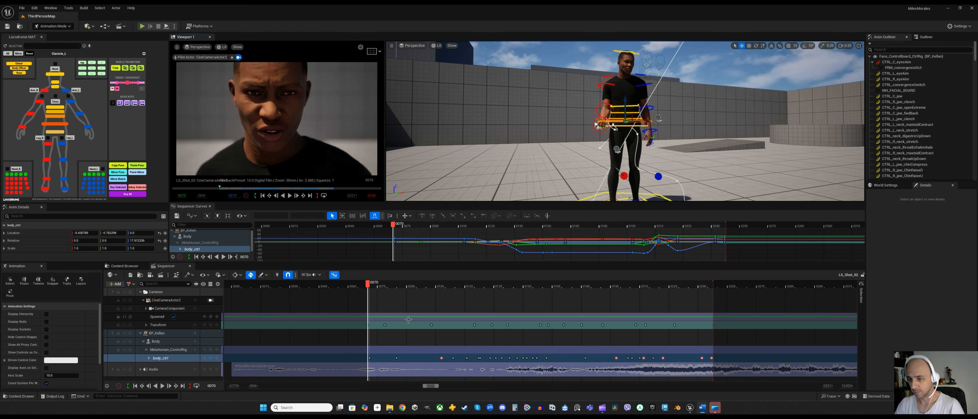
Examine the perspective viewport's bookmark options, including Set Bookmark and Manage Bookmarks
scroll(408, 319, "up", 3, "ctrl")
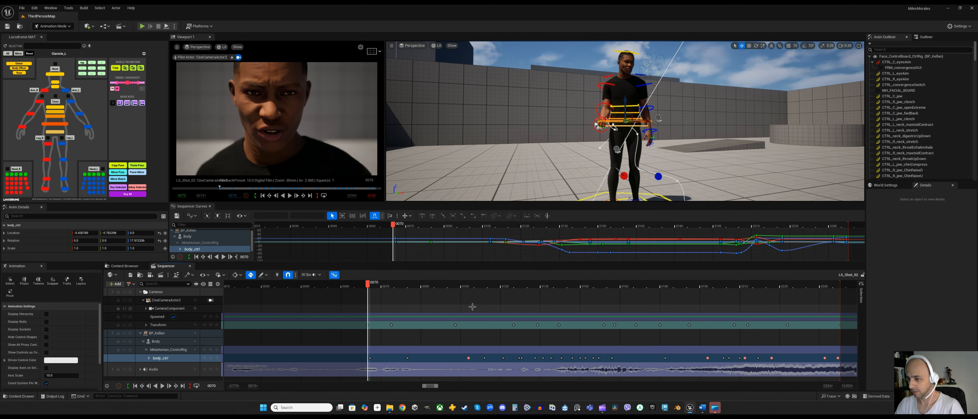
middle_click_drag(472, 306, 457, 306)
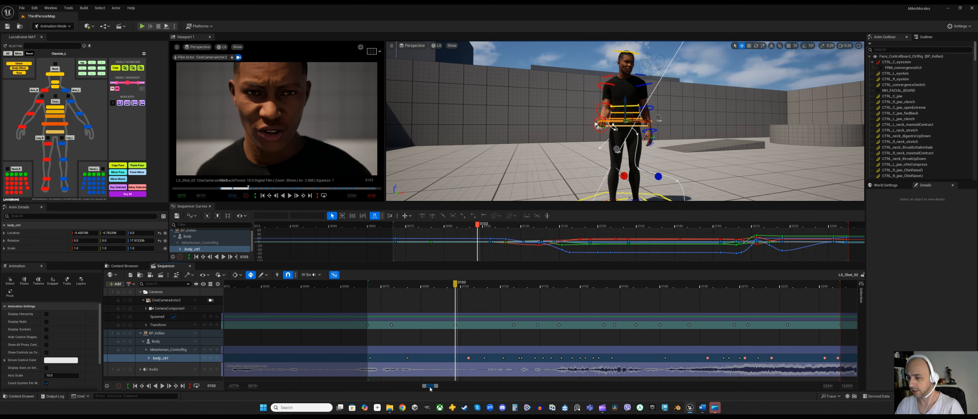
left_click_drag(431, 388, 431, 388)
left_click_drag(579, 159, 592, 167, "alt")
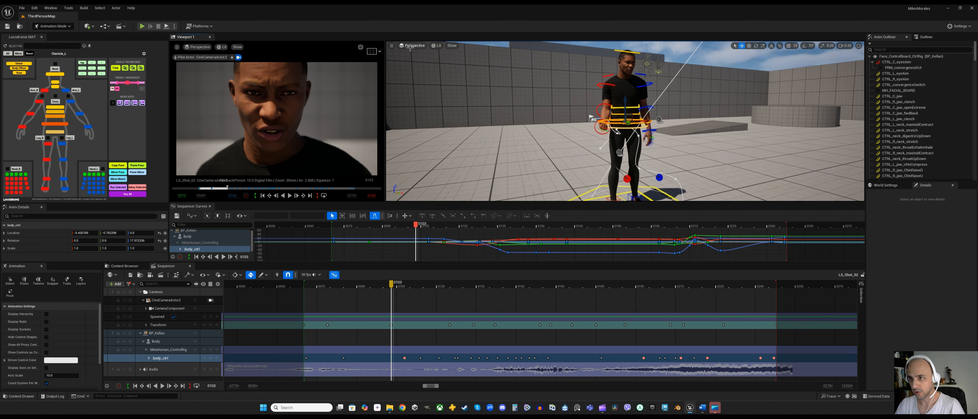
left_click(391, 46)
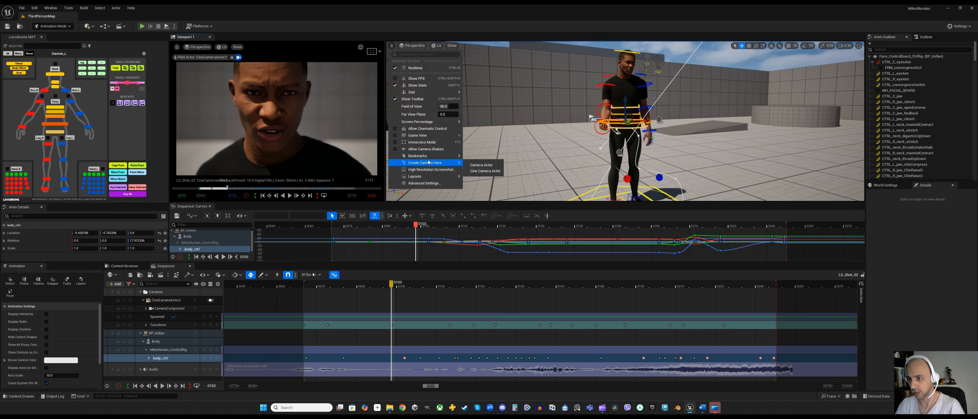
mouse_move(433, 158)
mouse_move(487, 167)
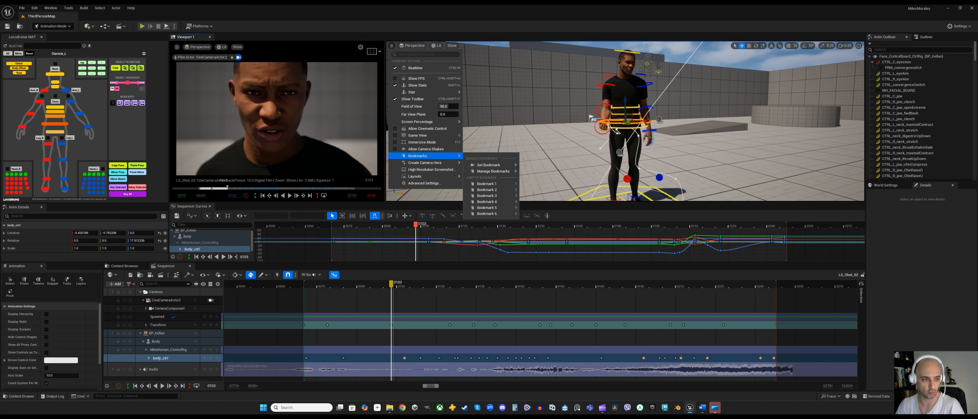
Move the playhead to frame 78, frame the character's upper body in the viewport, and save the view as Bookmark 1
left_click(345, 285)
left_click(324, 283)
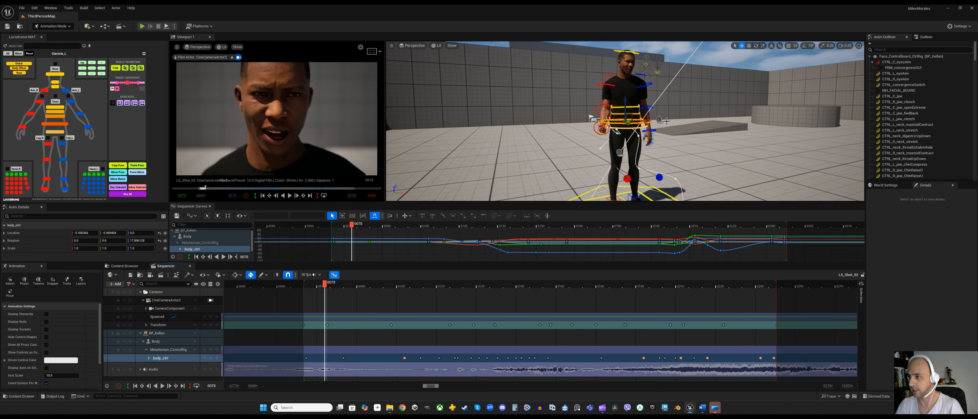
left_click_drag(667, 121, 603, 119, "alt")
scroll(641, 126, "up", 3)
mouse_move(603, 119)
middle_mouse_down("alt")
mouse_move(612, 113)
mouse_move(607, 123)
middle_mouse_up("alt")
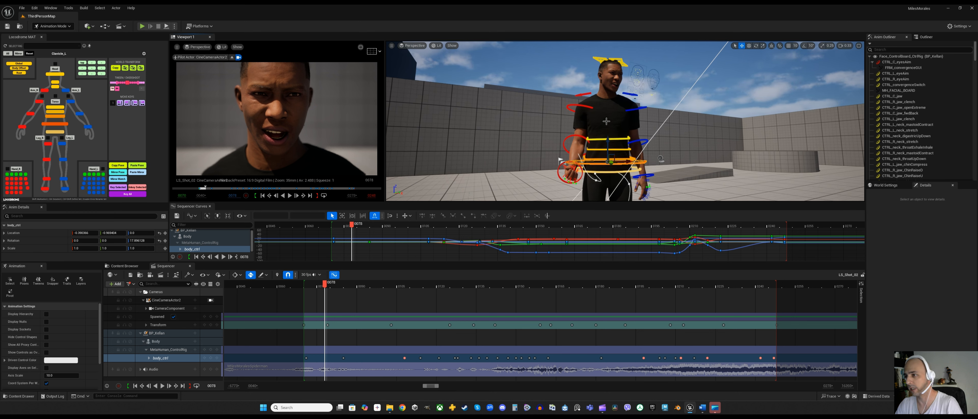
Frame a close-up of the character's face with nothing selected and save the view as Bookmark 2
mouse_move(621, 131)
left_mouse_down("alt")
mouse_move(613, 153)
mouse_move(638, 128)
left_mouse_up("alt")
right_click_drag(638, 128, 743, 123, "alt")
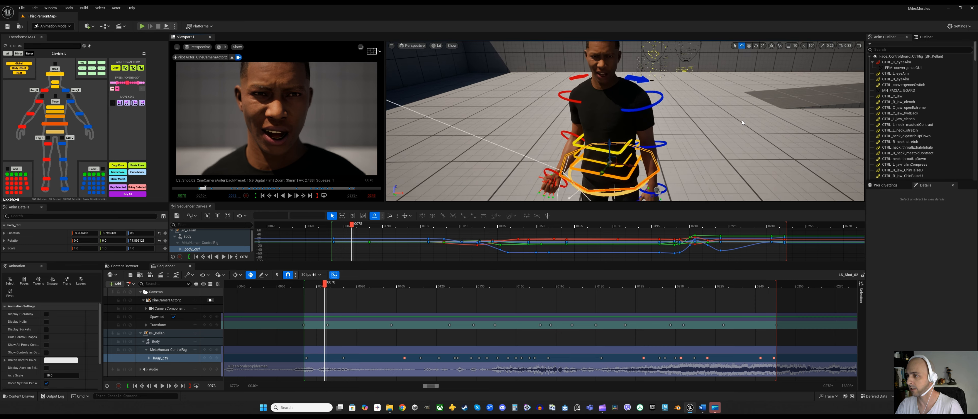
left_click_drag(743, 123, 649, 65, "alt")
middle_click_drag(649, 64, 643, 118, "alt")
scroll(640, 123, "up", 6)
left_click(643, 117)
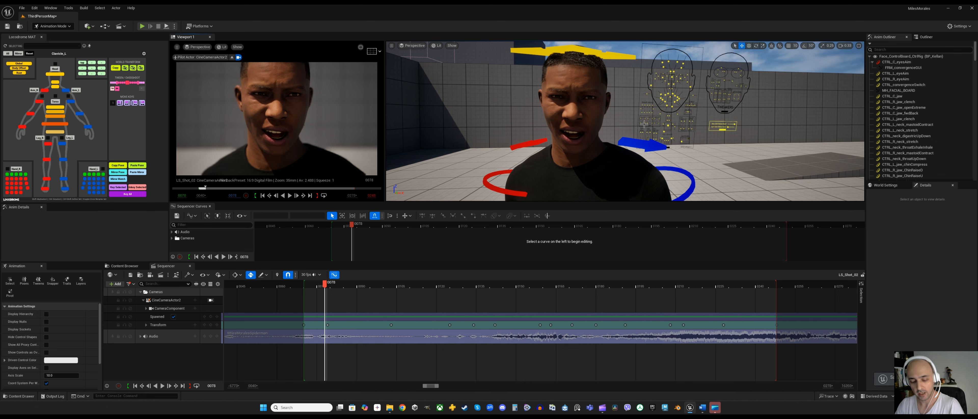
Recall viewport bookmarks 1 and 2 alternately to test both saved views, ending on Bookmark 1
key("1")
key("2")
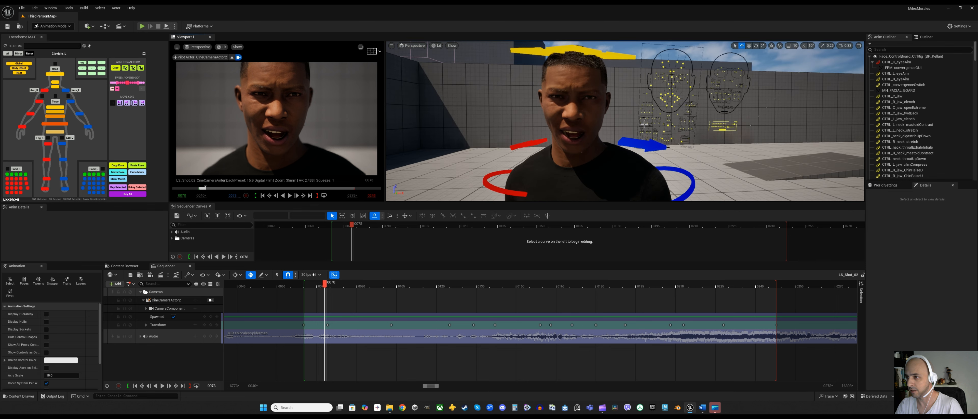
key("1")
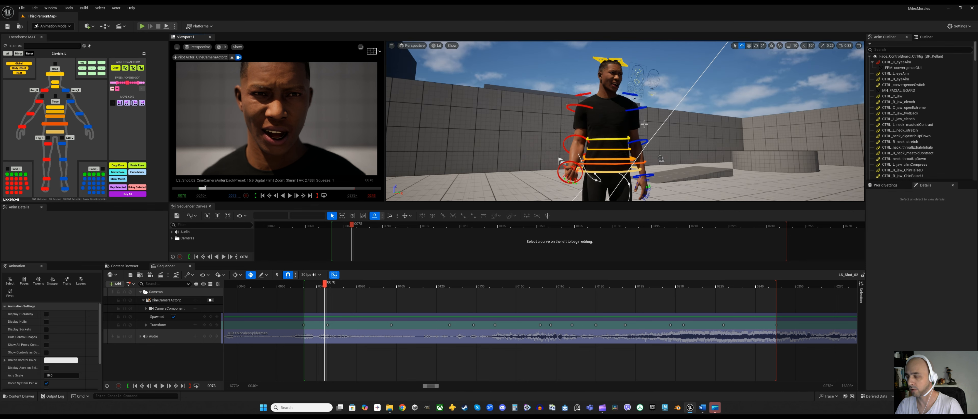
key("2")
key("1")
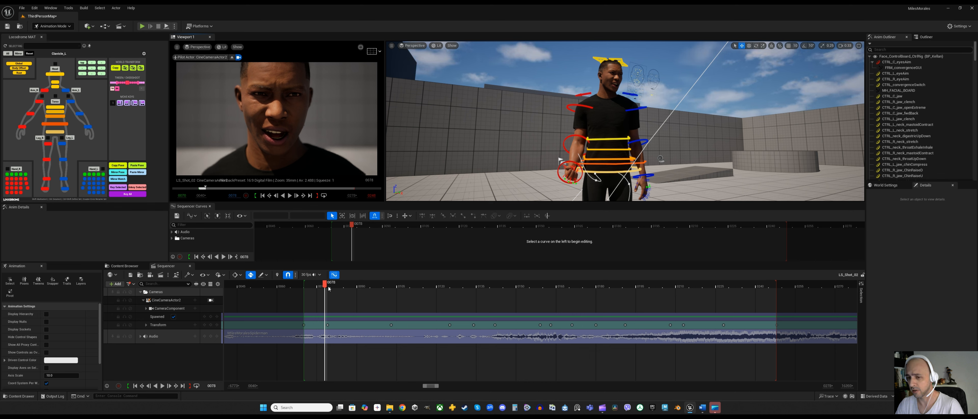
Move the playhead to frame 160 and focus the viewport on the crouching character, pulling back to a wide view of the scene
left_click_drag(325, 283, 543, 284)
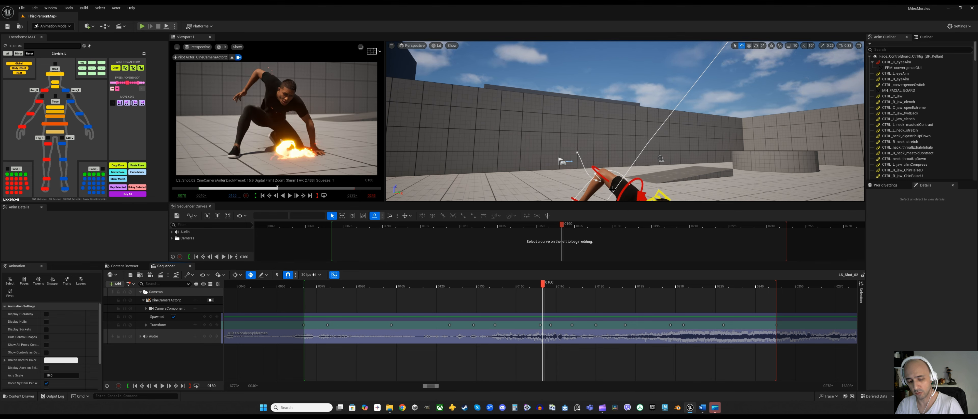
key("f")
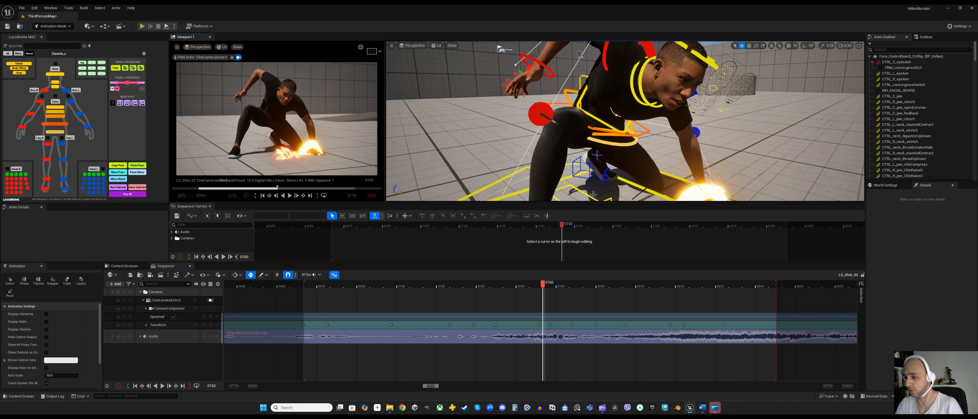
key("2")
right_click_drag(672, 153, 827, 129)
scroll(830, 152, "down", 8)
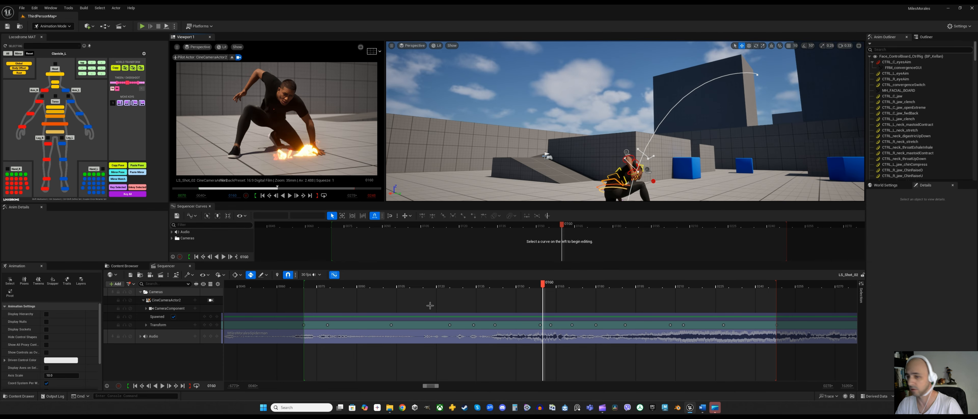
Move the playhead to frame 228 and reframe the viewport around the airborne character
left_click_drag(494, 286, 724, 288)
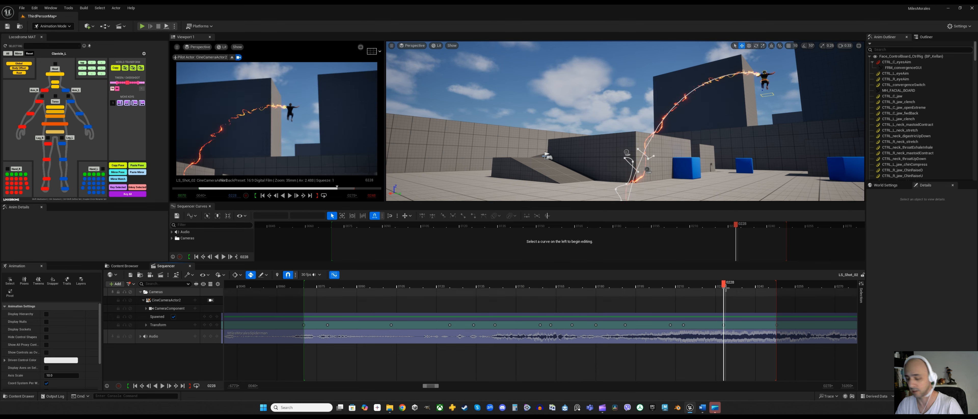
right_click_drag(722, 166, 721, 149)
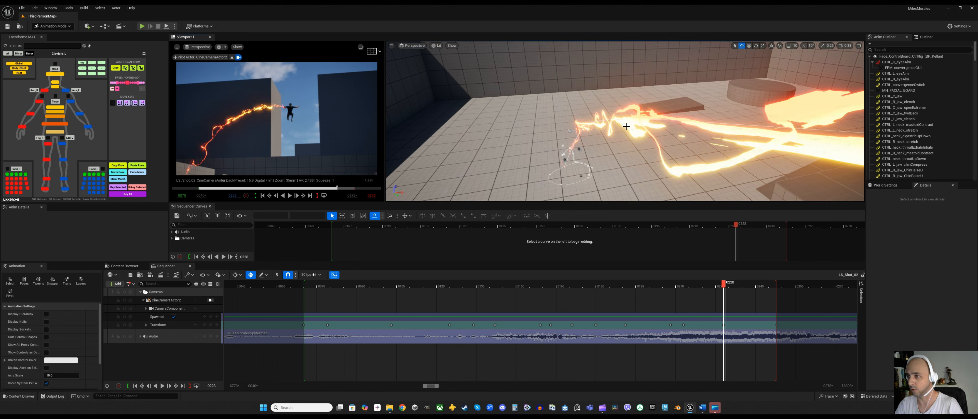
left_click_drag(672, 149, 708, 121, "alt")
scroll(707, 141, "down", 3)
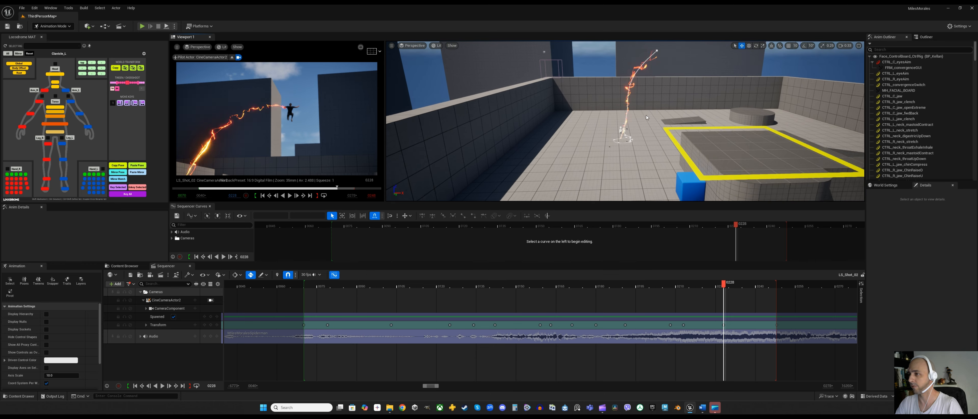
scroll(707, 143, "down", 2)
middle_click_drag(746, 110, 707, 152, "alt")
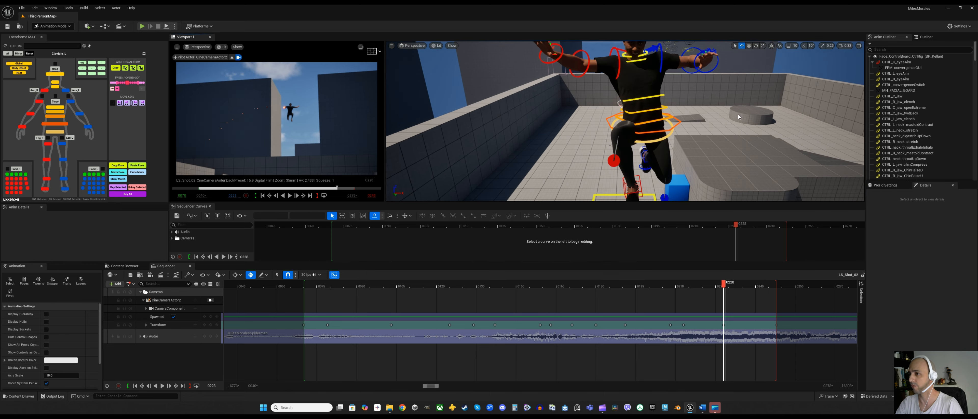
scroll(746, 108, "down", 3)
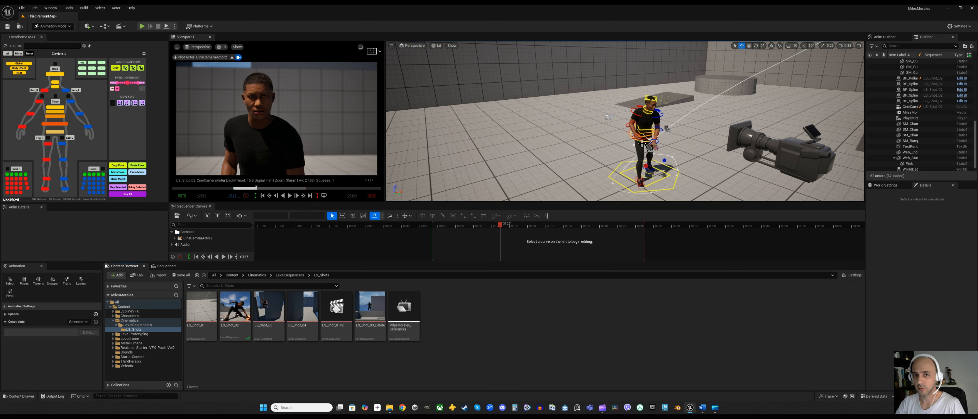
Fly the viewport camera forward toward the character standing beside the cine camera
key("w")
mouse_move(461, 166)
right_mouse_down()
mouse_move(450, 164)
mouse_move(462, 166)
right_mouse_up()
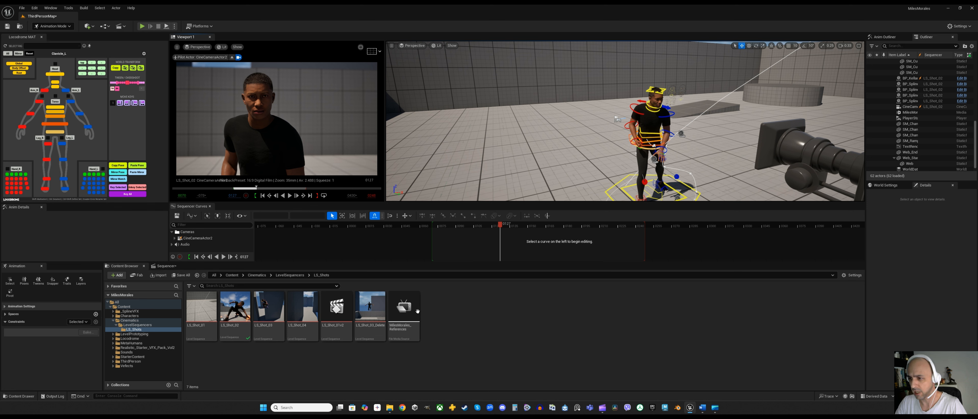
Place the MilesMorales_References media asset in the level beside the character and set its Z rotation to 90°
left_click_drag(417, 312, 686, 141)
key("r")
key("e")
left_click(953, 274)
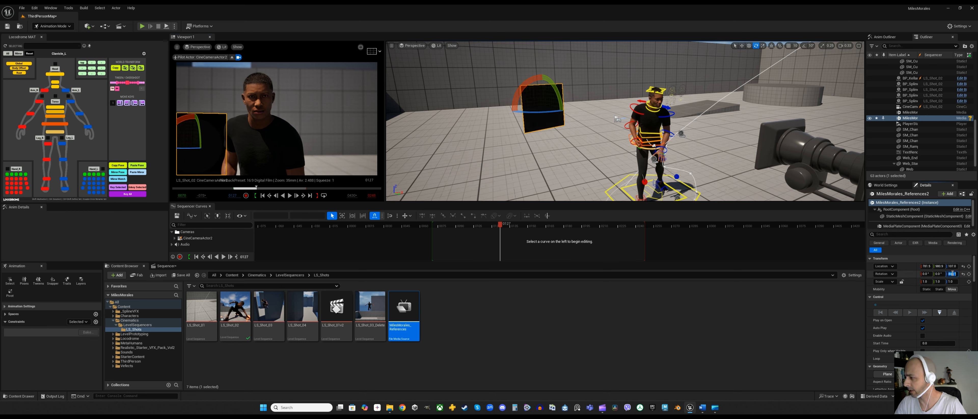
type("90")
key("Return")
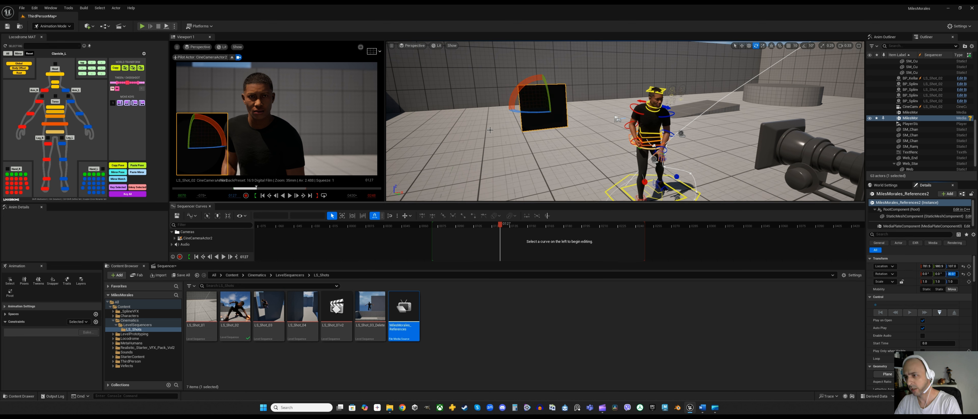
Enlarge the reference media plate uniformly and move it closer to the standing character
key("r")
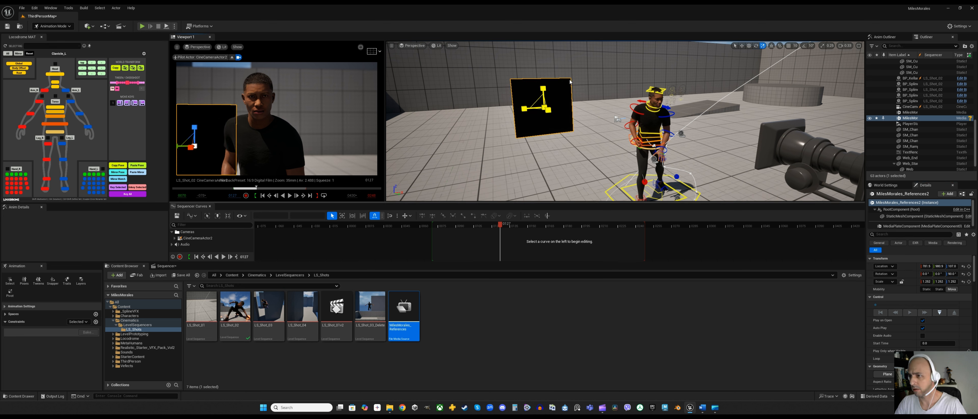
left_click_drag(547, 109, 812, 4)
key("w")
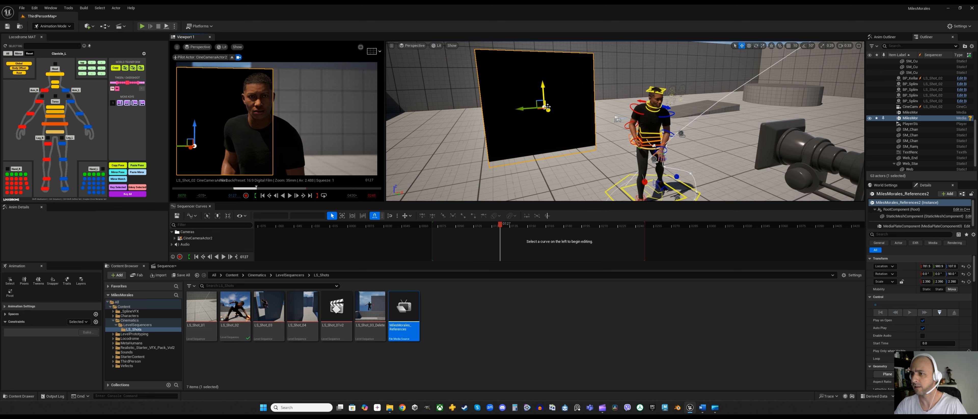
left_click_drag(550, 112, 557, 117)
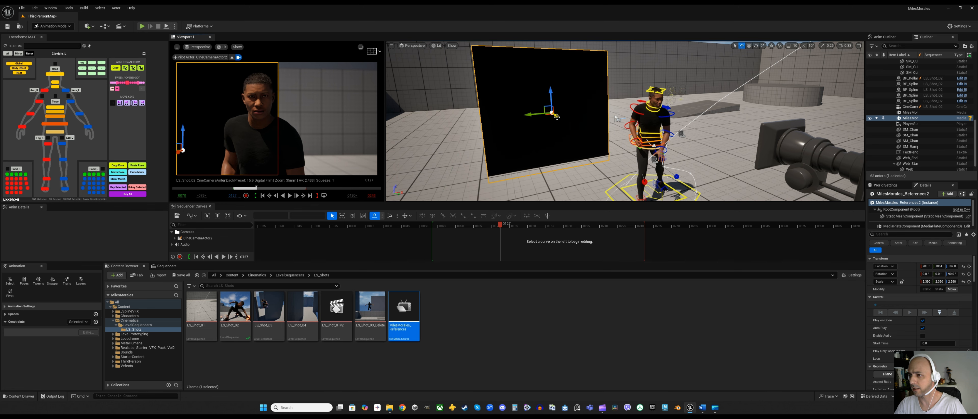
Enable the Media track filter in Sequencer
left_click(166, 266)
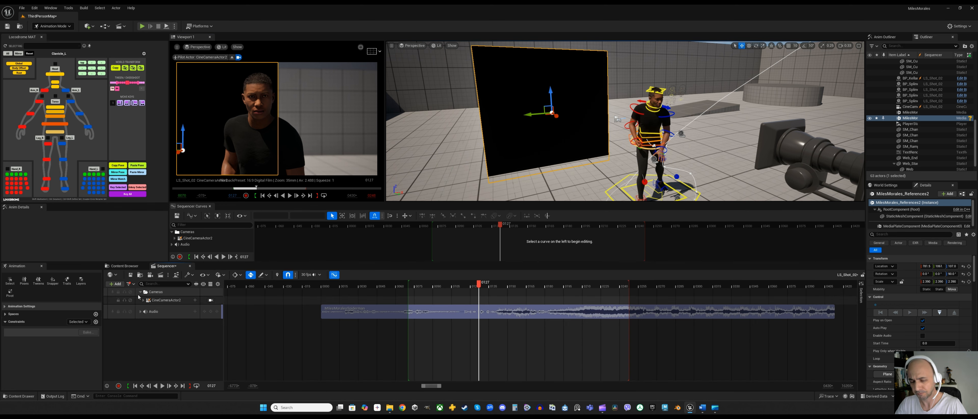
left_click(129, 283)
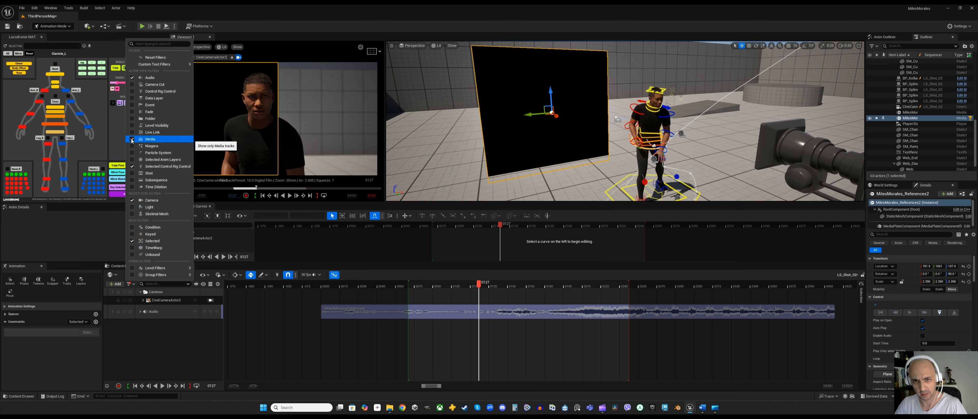
left_click(156, 342)
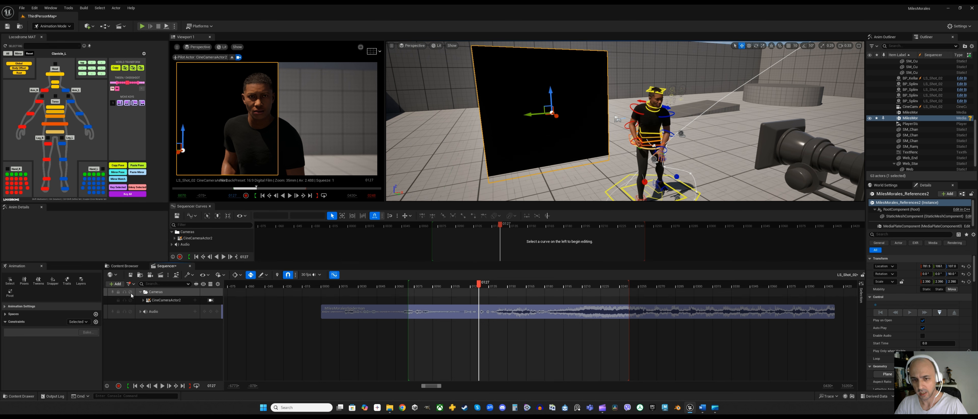
left_click(129, 284)
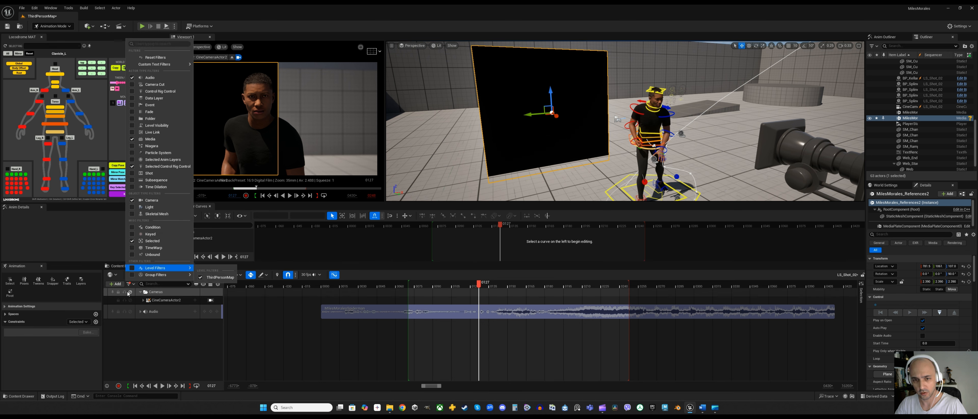
Add the MilesMorales_References2 actor to the sequence and disable autoplay on its media plate
left_click(115, 284)
mouse_move(156, 179)
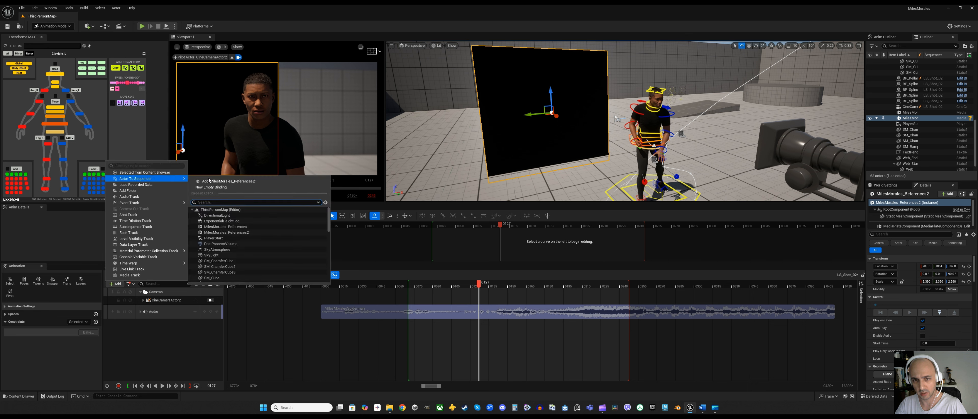
type("re")
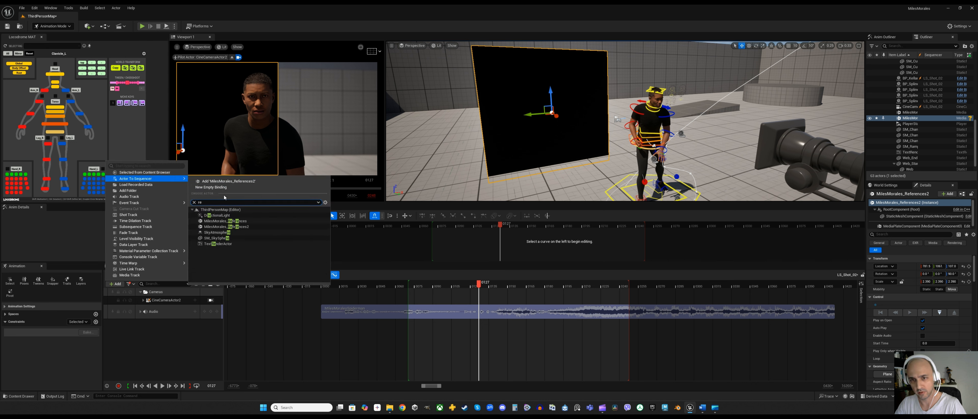
type("f")
left_click(244, 222)
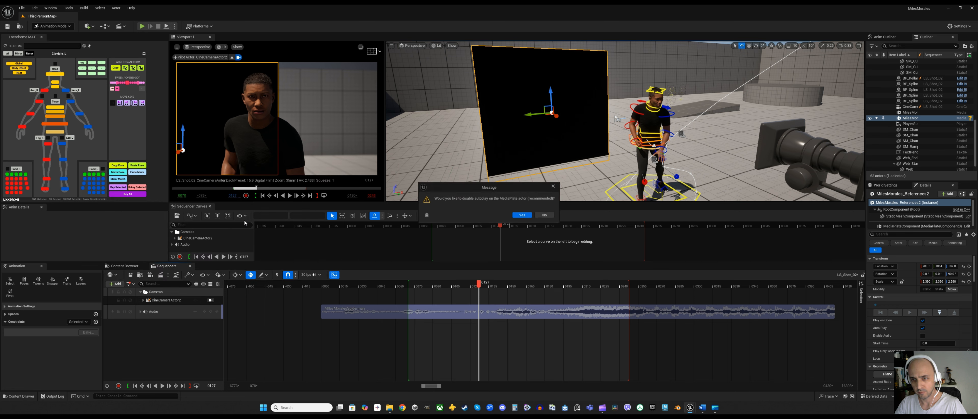
left_click(522, 215)
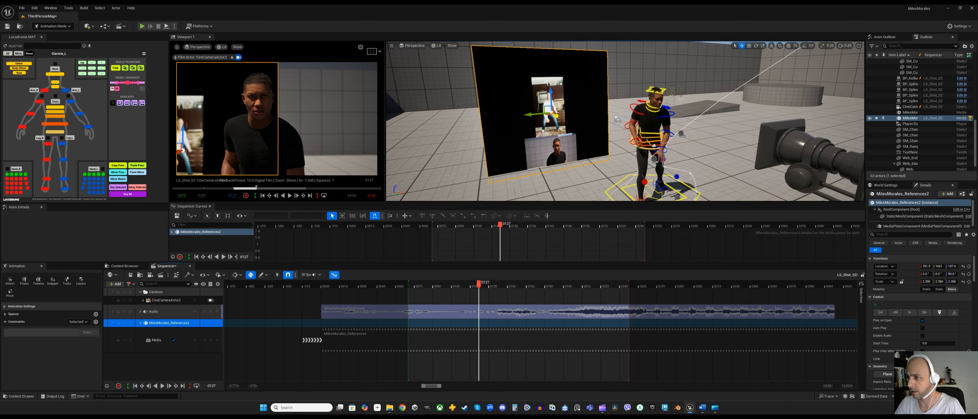
Position the reference plate behind the character in the shot camera's view, with the playhead at frame 125
left_click_drag(558, 116, 621, 119)
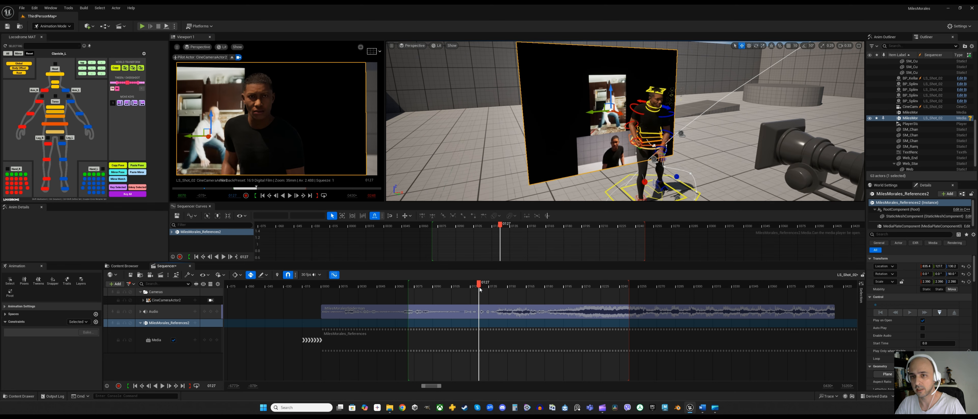
left_click_drag(479, 290, 478, 287)
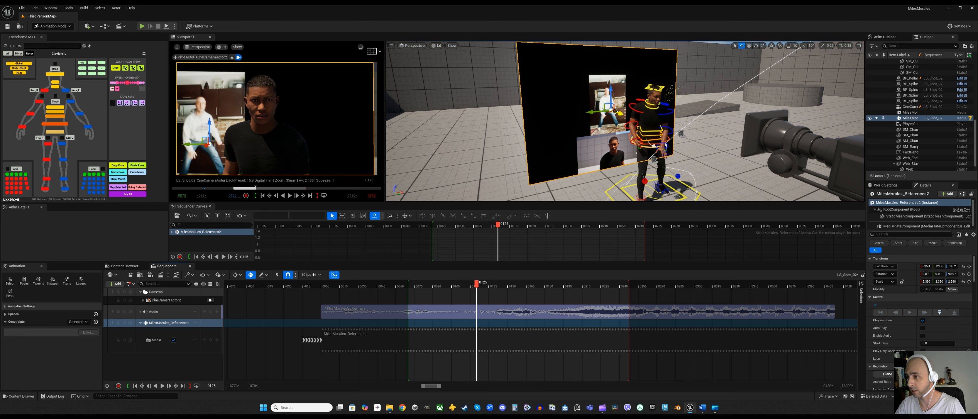
left_click_drag(619, 113, 613, 111)
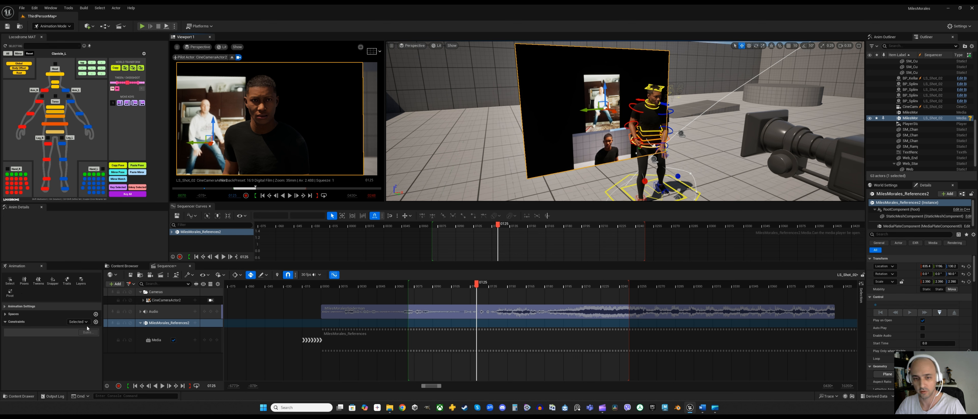
Add a Parent constraint from the reference plate to CineCameraActor2 and move the camera to test it
left_click(96, 322)
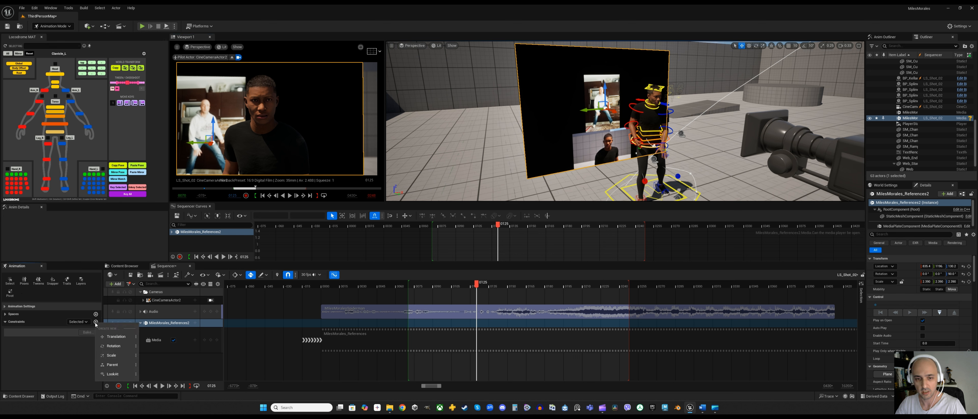
left_click(122, 365)
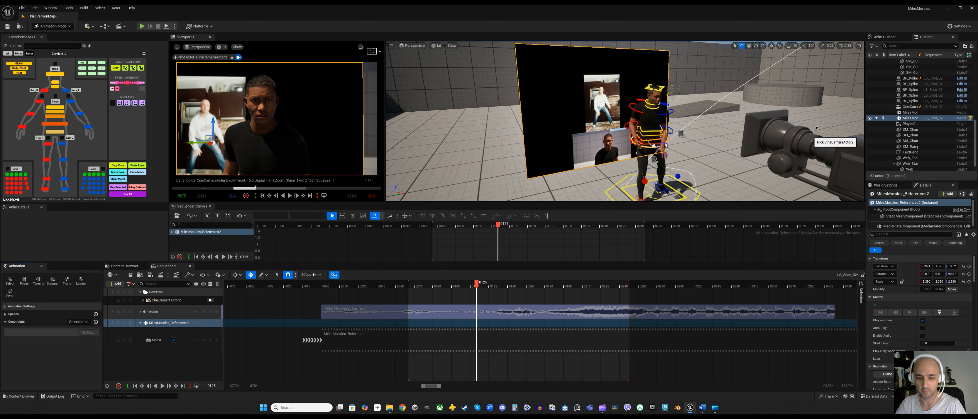
left_click(775, 126)
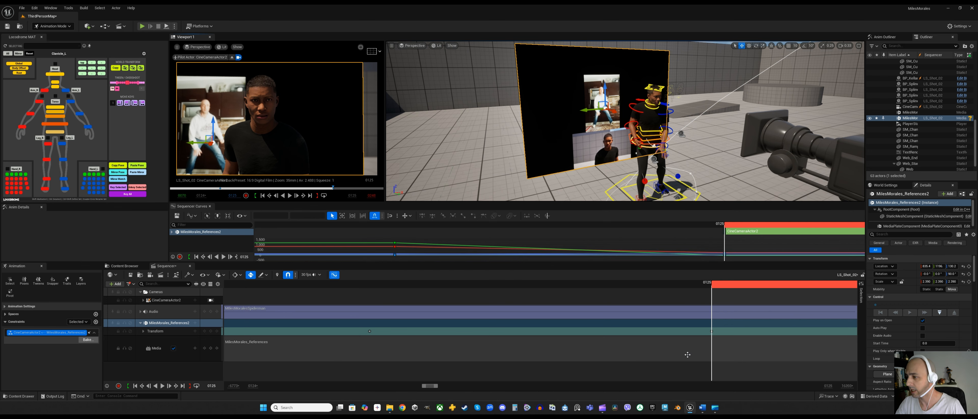
right_click_drag(688, 354, 627, 355, "alt+shift")
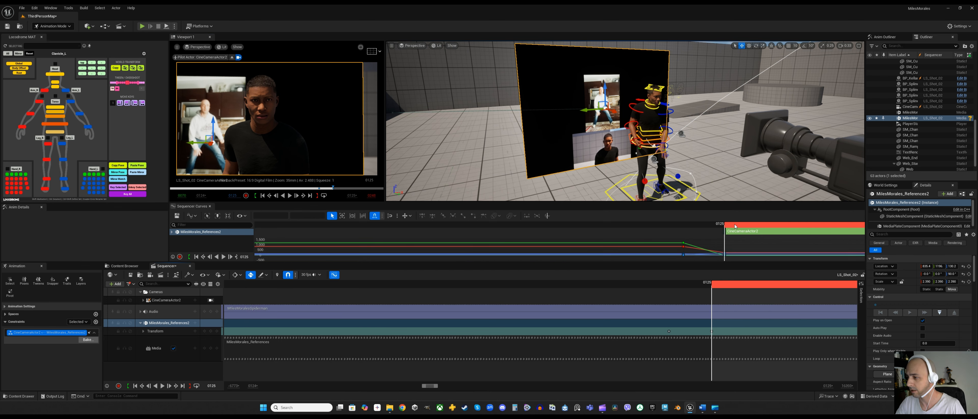
left_click(768, 230)
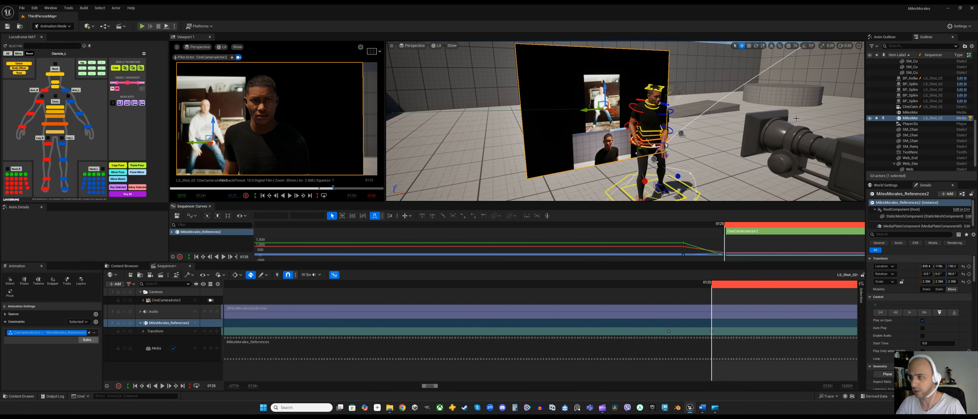
left_click(731, 128)
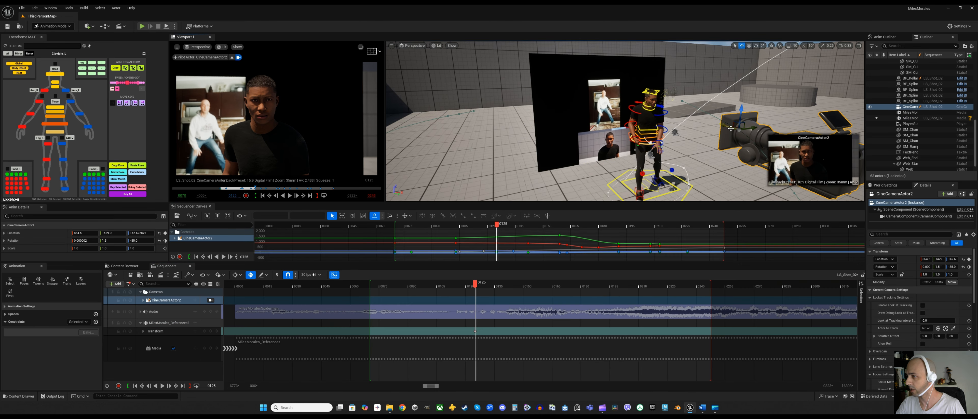
mouse_move(731, 128)
left_mouse_down()
mouse_move(747, 133)
mouse_move(676, 124)
mouse_move(760, 142)
mouse_move(740, 139)
left_mouse_up()
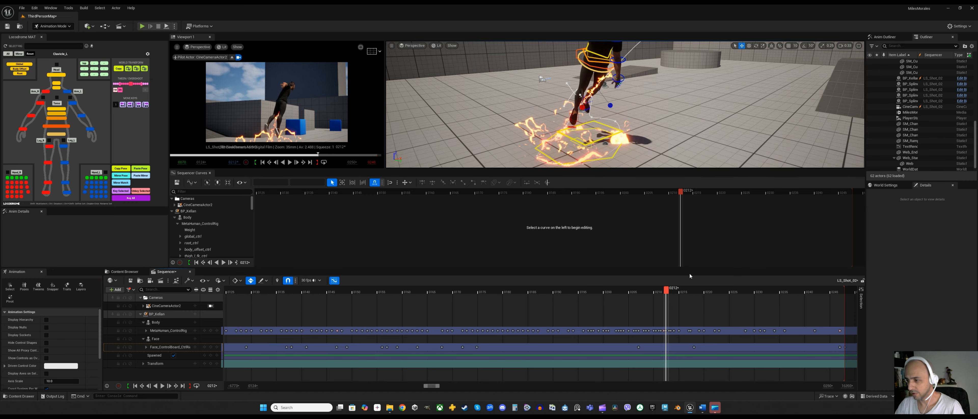
Set the start of the Sequencer selection range at frame 200
left_click_drag(667, 290, 609, 296)
left_click(597, 295)
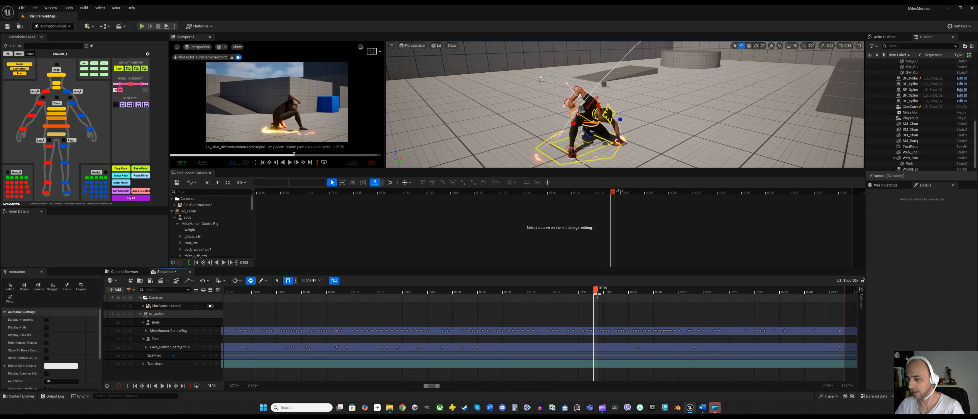
left_click(192, 281)
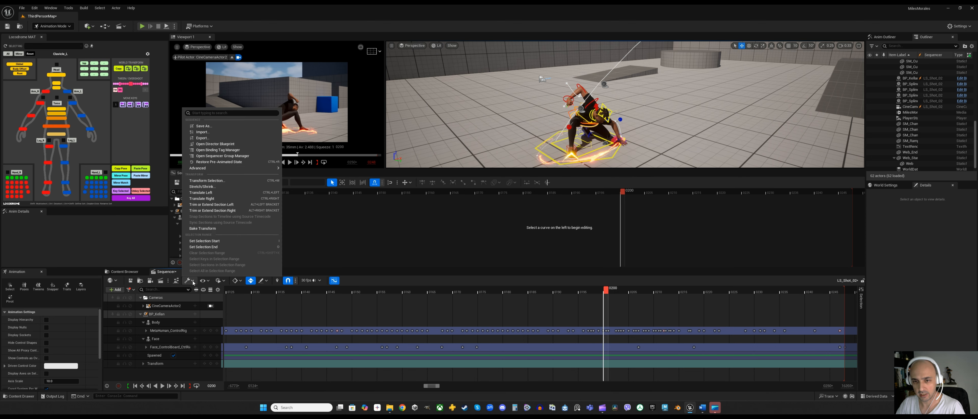
left_click(203, 241)
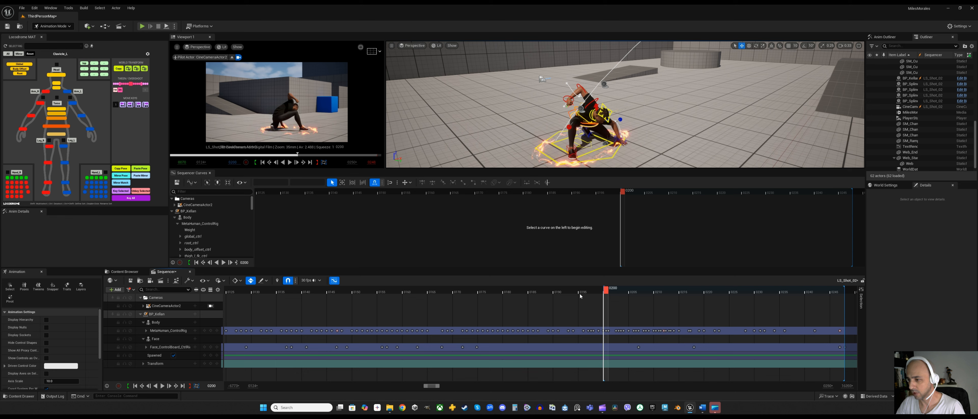
Adjust the selection range's start and end so it spans the crouching section around frame 182
left_click_drag(438, 386, 441, 386)
left_click_drag(438, 292, 376, 288)
left_click_drag(575, 288, 495, 289)
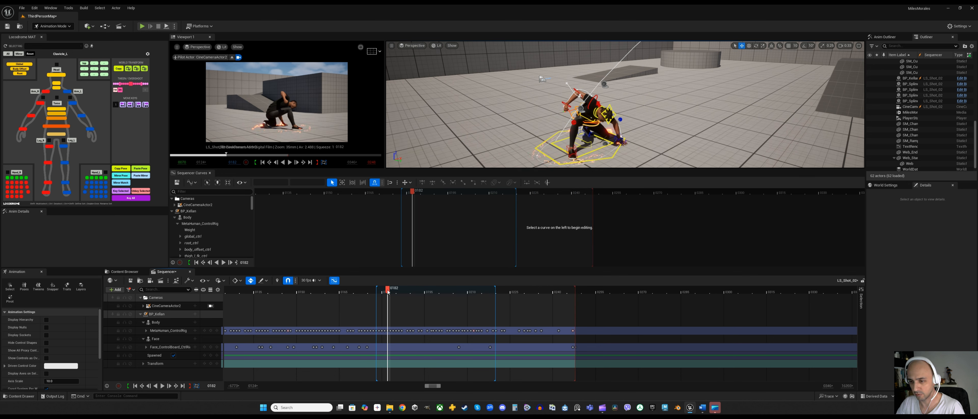
left_click_drag(377, 289, 372, 290)
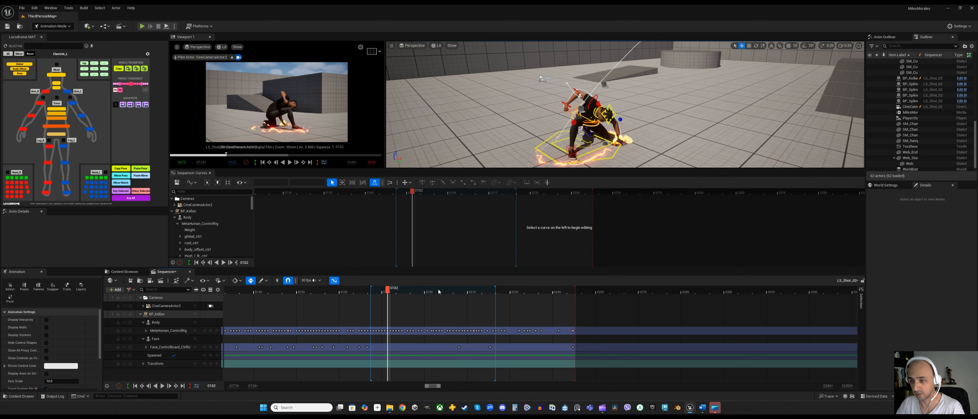
left_click_drag(496, 289, 492, 289)
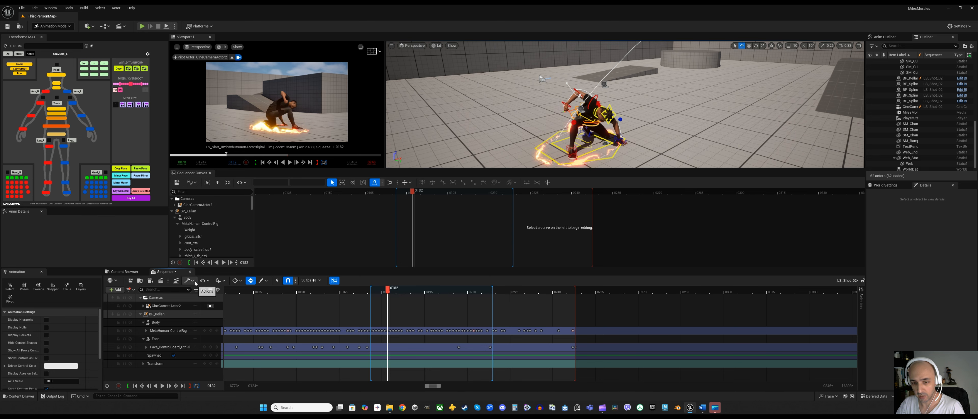
Select all keys within the selection range on the MetaHuman_ControlRig and face control board tracks
left_click(162, 330)
left_click(169, 347, "ctrl")
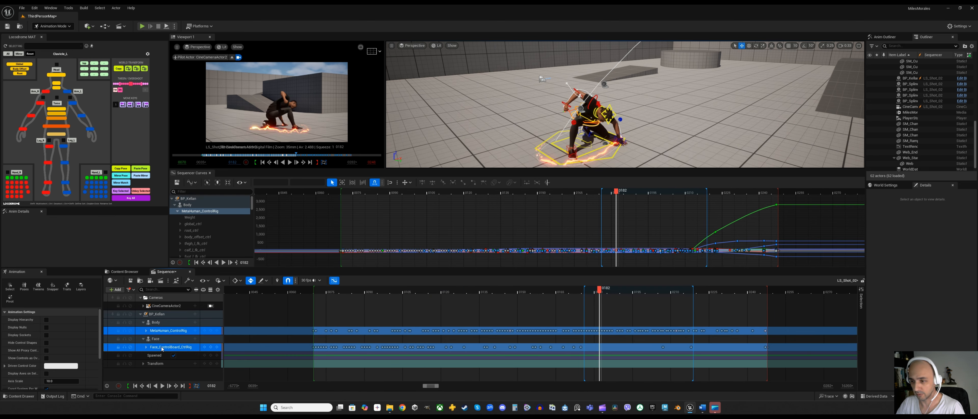
left_click(191, 281)
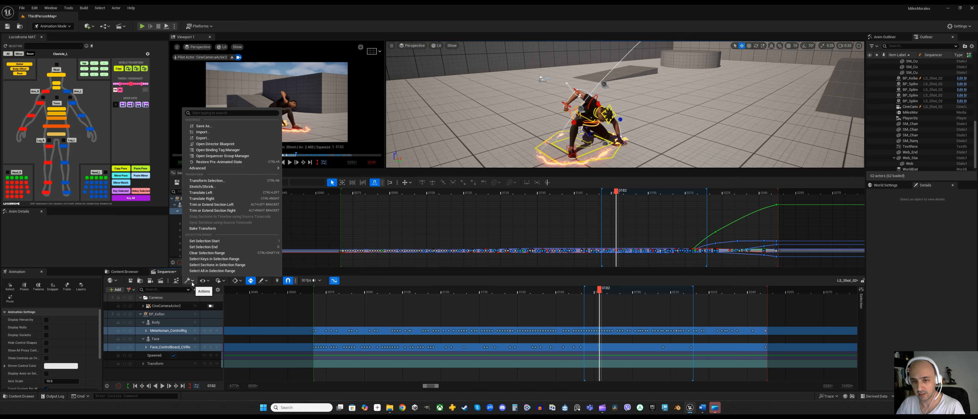
left_click(224, 259)
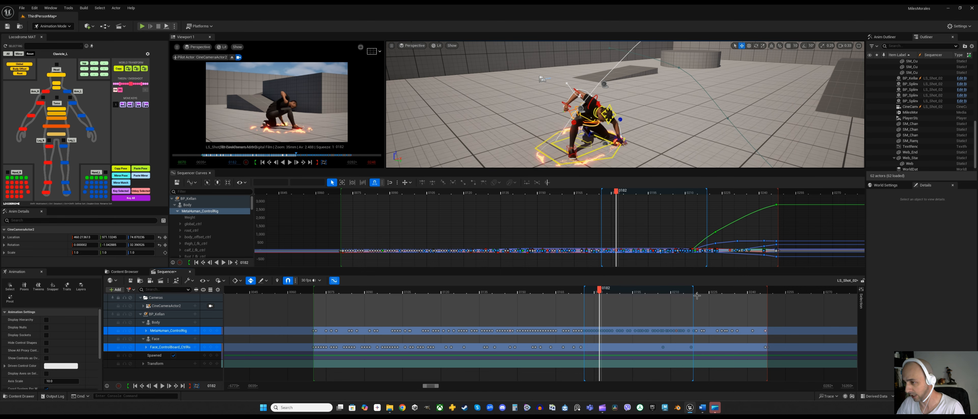
Frame the control rig curves around the selection range and activate the Retime tool in the curve editor
right_click_drag(645, 239, 805, 228, "alt")
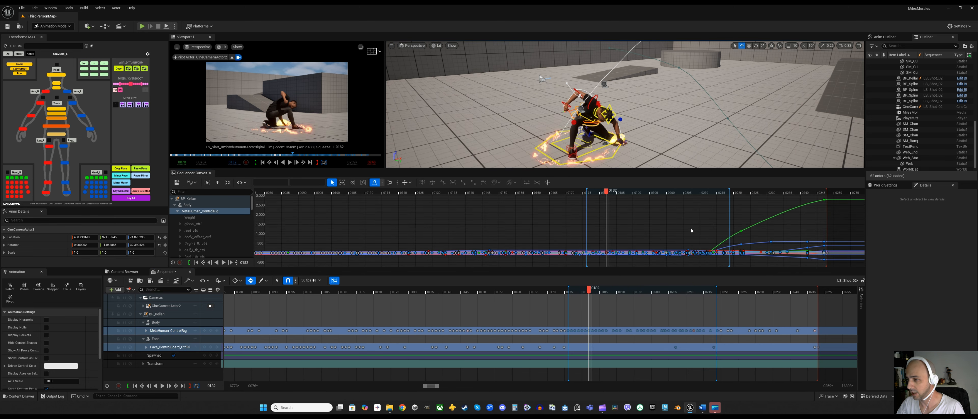
right_click_drag(692, 230, 602, 229)
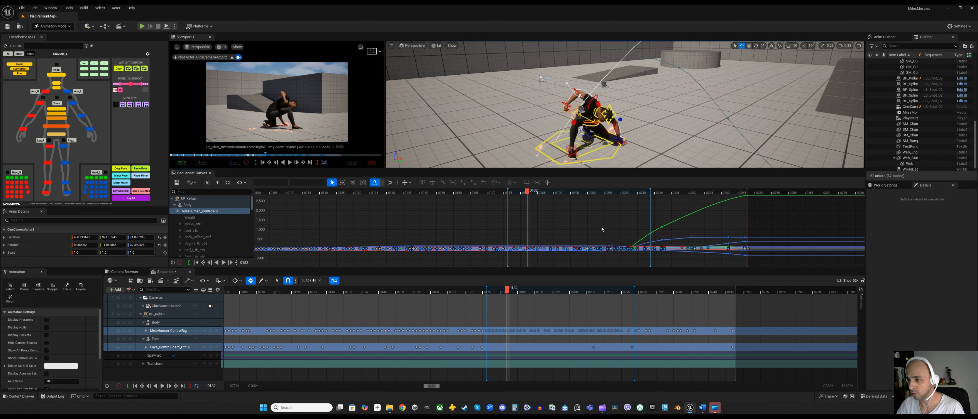
left_click(352, 184)
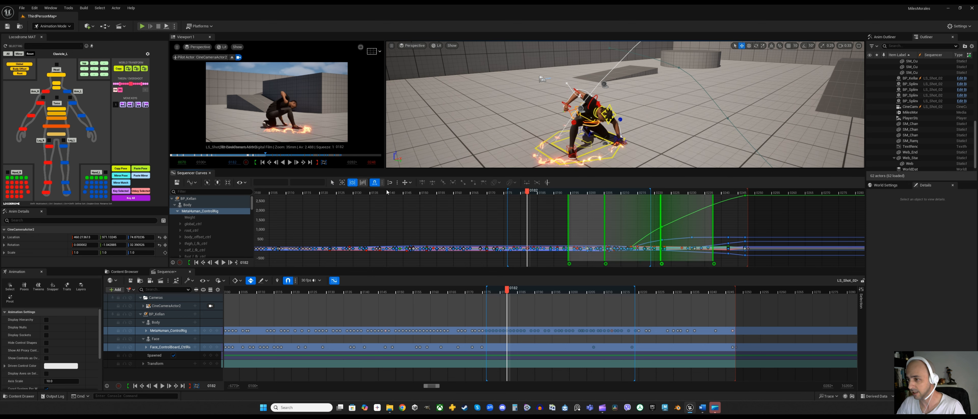
Delete all four existing retime anchors from the curve editor
left_click(606, 264)
left_click(662, 264)
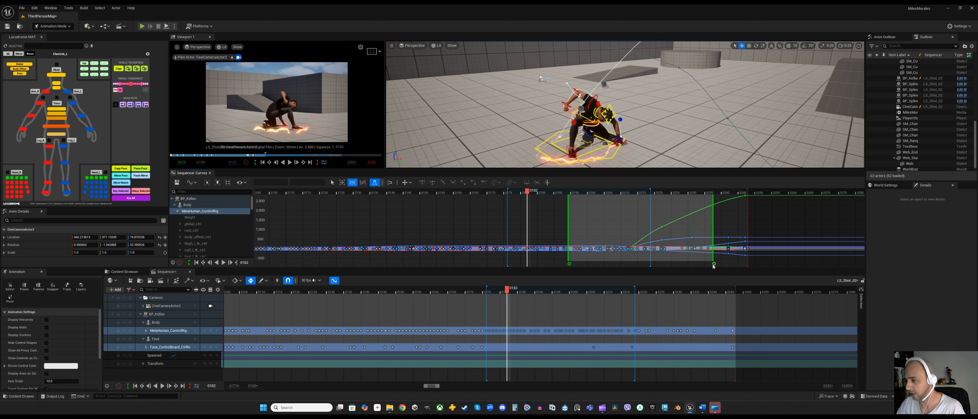
left_click(713, 264)
left_click(570, 264)
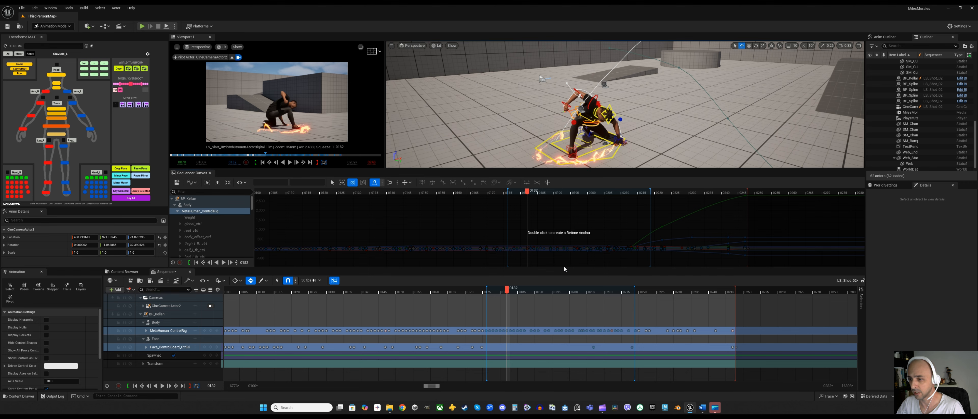
Enlarge the curve editor and create four retime anchors, two near the selection range's ends and two between them
left_click_drag(565, 267, 571, 303)
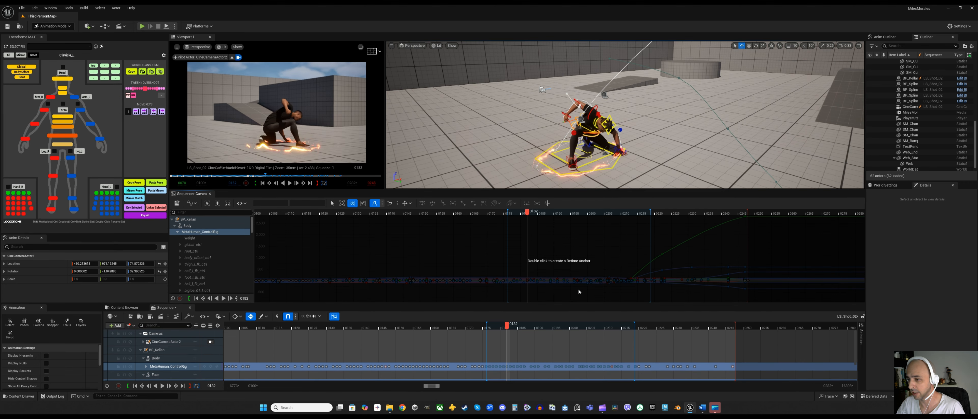
double_click(580, 292)
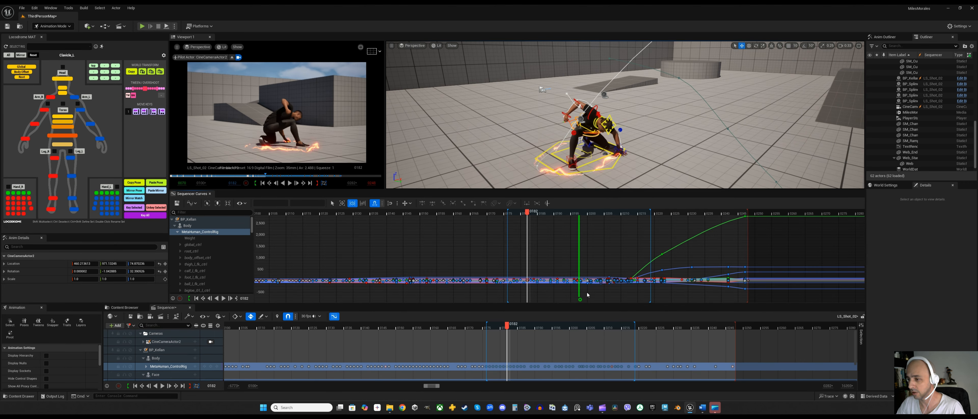
double_click(672, 298)
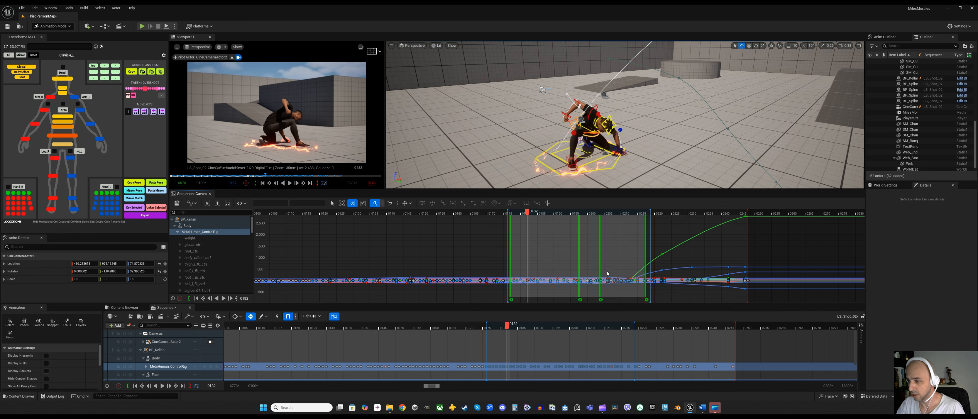
Retime the control rig keys by moving the first anchor and third anchor later and the second and last anchors earlier
right_click_drag(611, 276, 665, 229, "alt+shift")
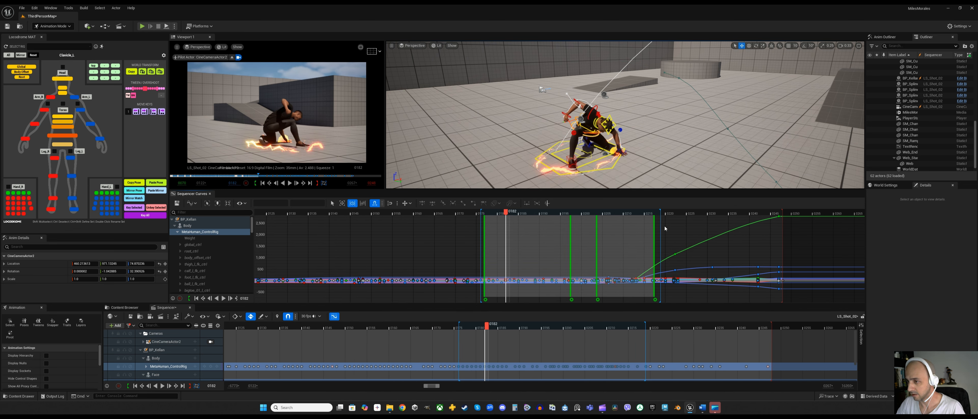
left_click_drag(557, 189, 557, 168)
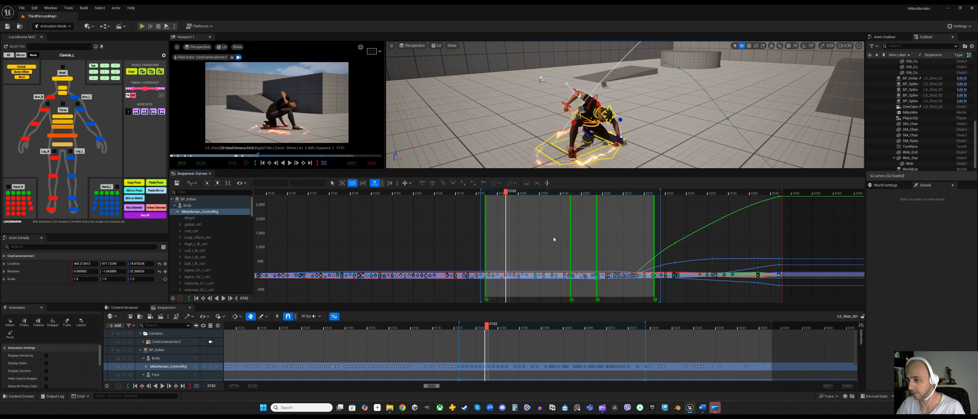
mouse_move(571, 237)
left_mouse_down()
mouse_move(536, 240)
mouse_move(561, 241)
left_mouse_up()
left_click_drag(654, 240, 636, 240)
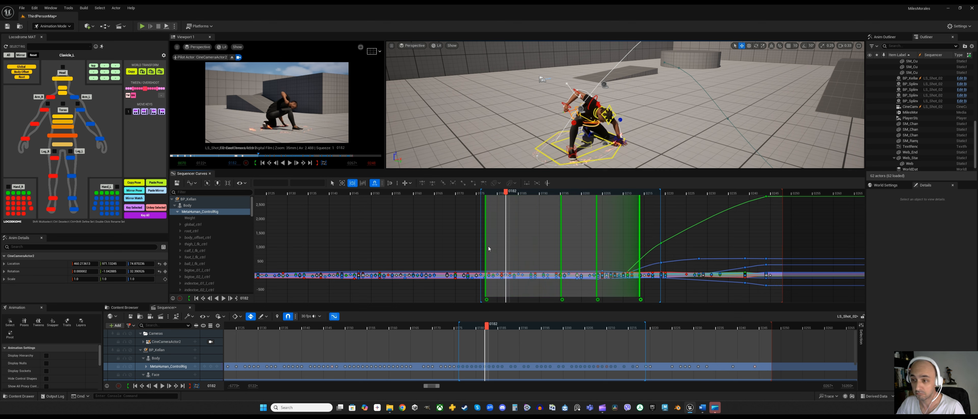
left_click_drag(489, 249, 506, 248)
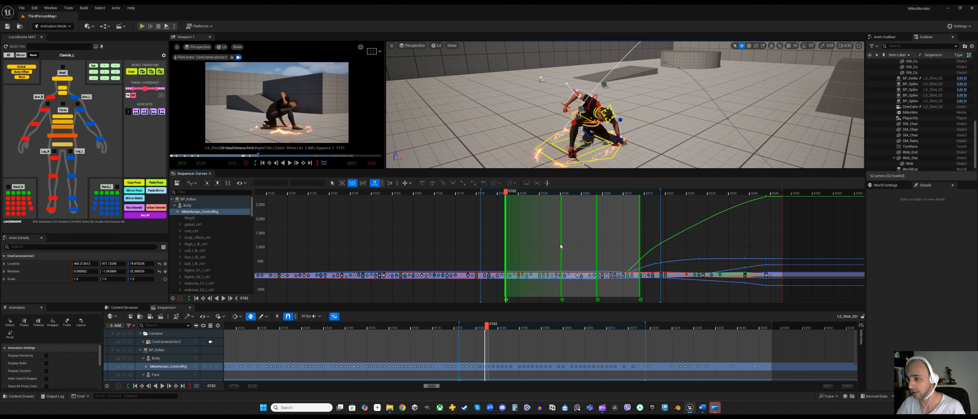
left_click_drag(597, 239, 604, 239)
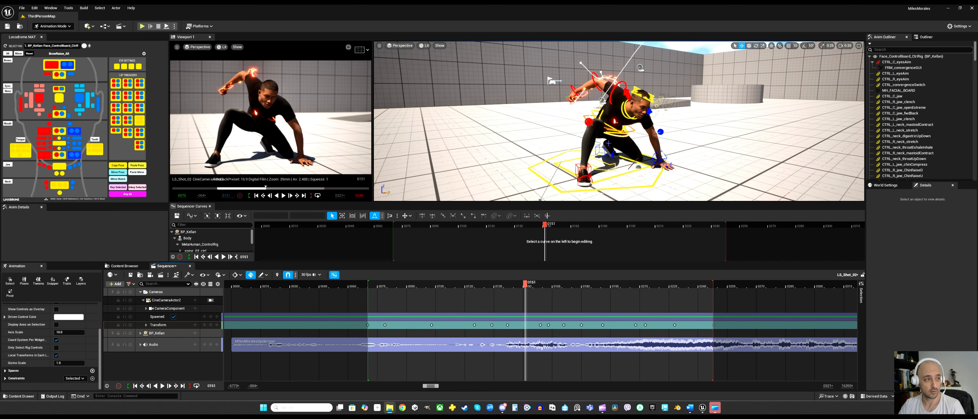
In File Explorer, open the WindowsEditor settings folder at Documents > Unreal Projects > MilesMorales > Saved > Config
left_click_drag(0, 122, 381, 50)
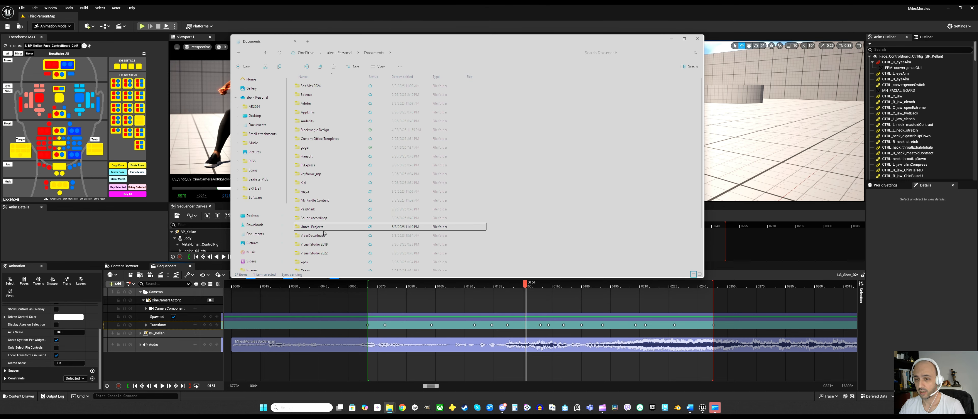
double_click(312, 227)
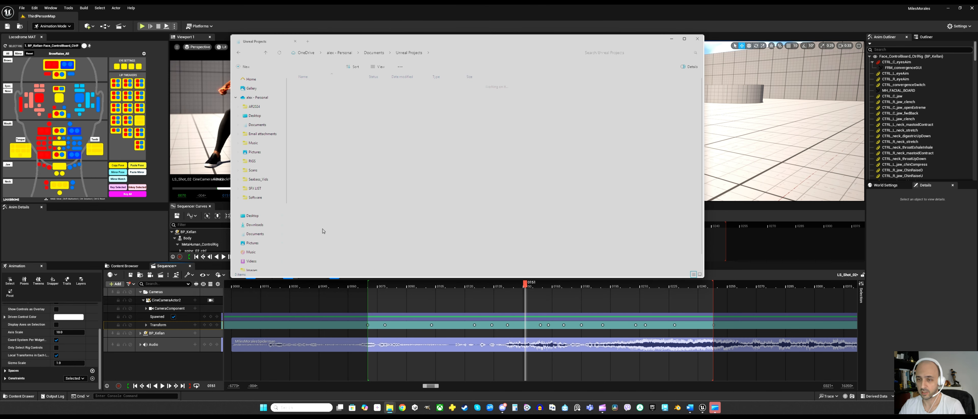
left_click(325, 201)
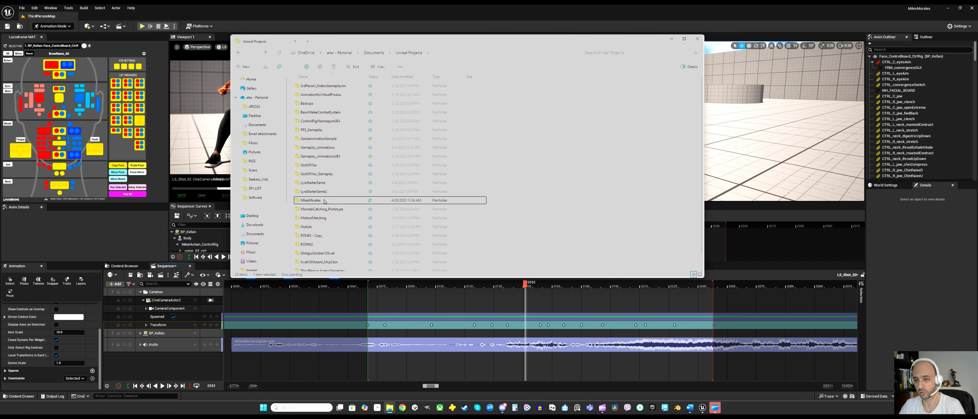
double_click(316, 201)
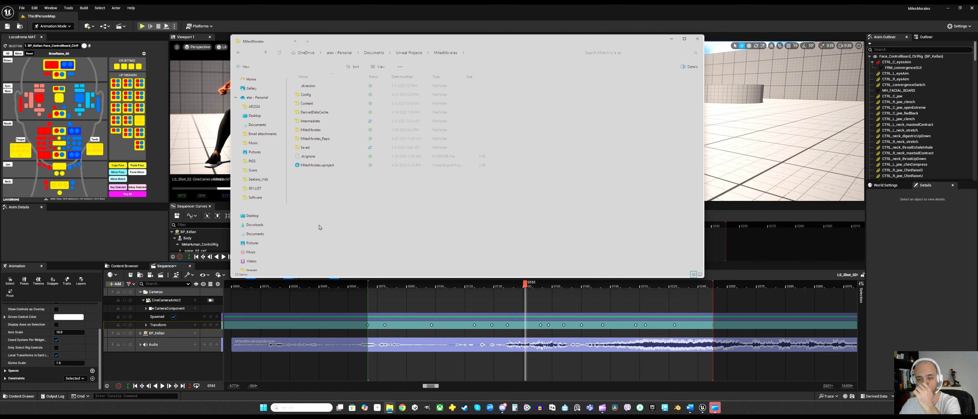
left_click_drag(231, 278, 179, 372)
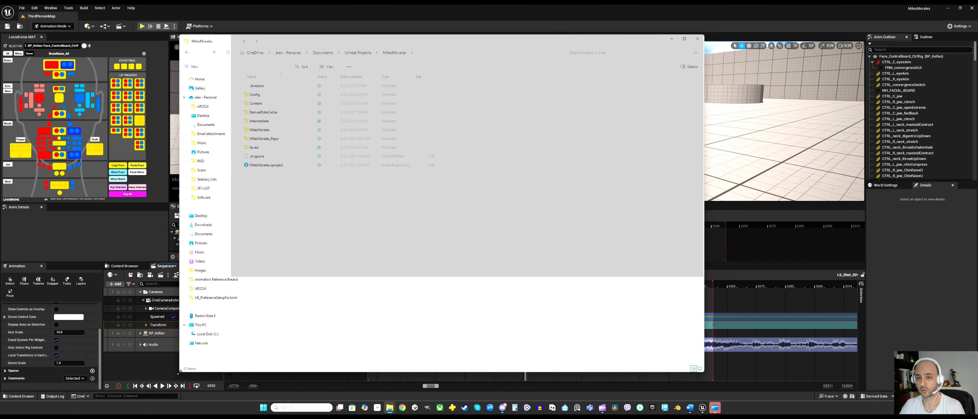
double_click(298, 230)
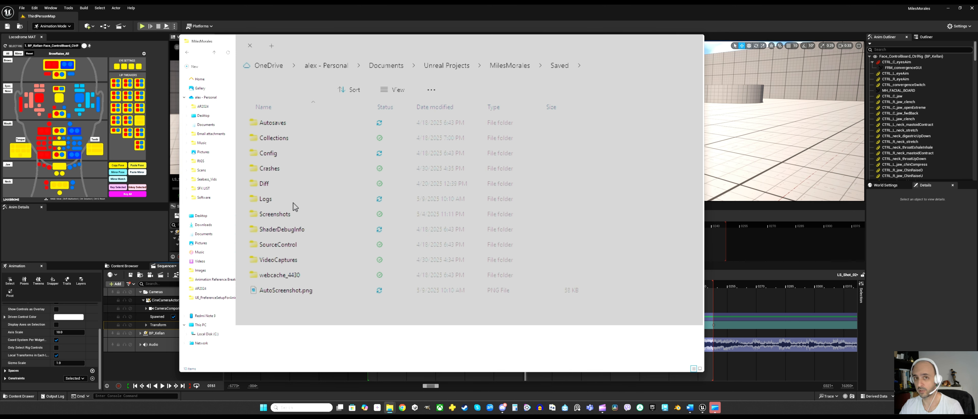
double_click(307, 157)
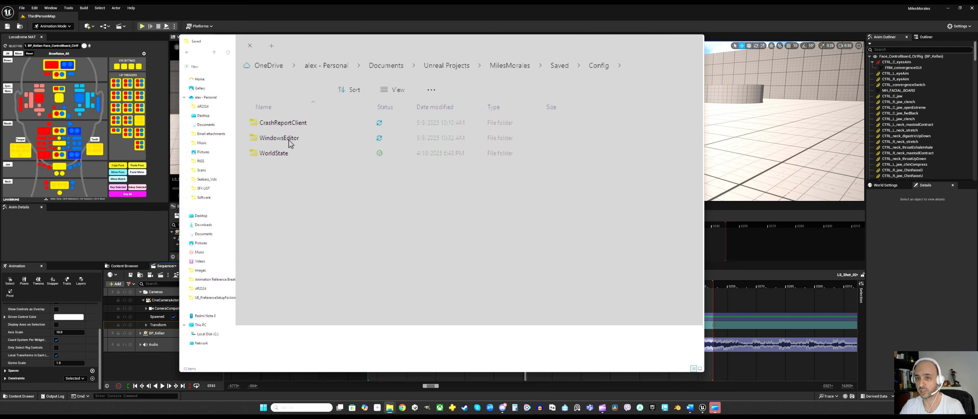
double_click(295, 144)
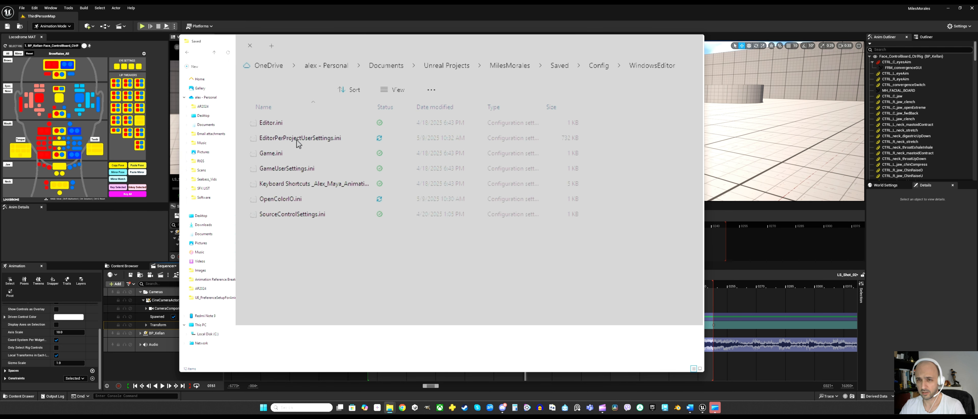